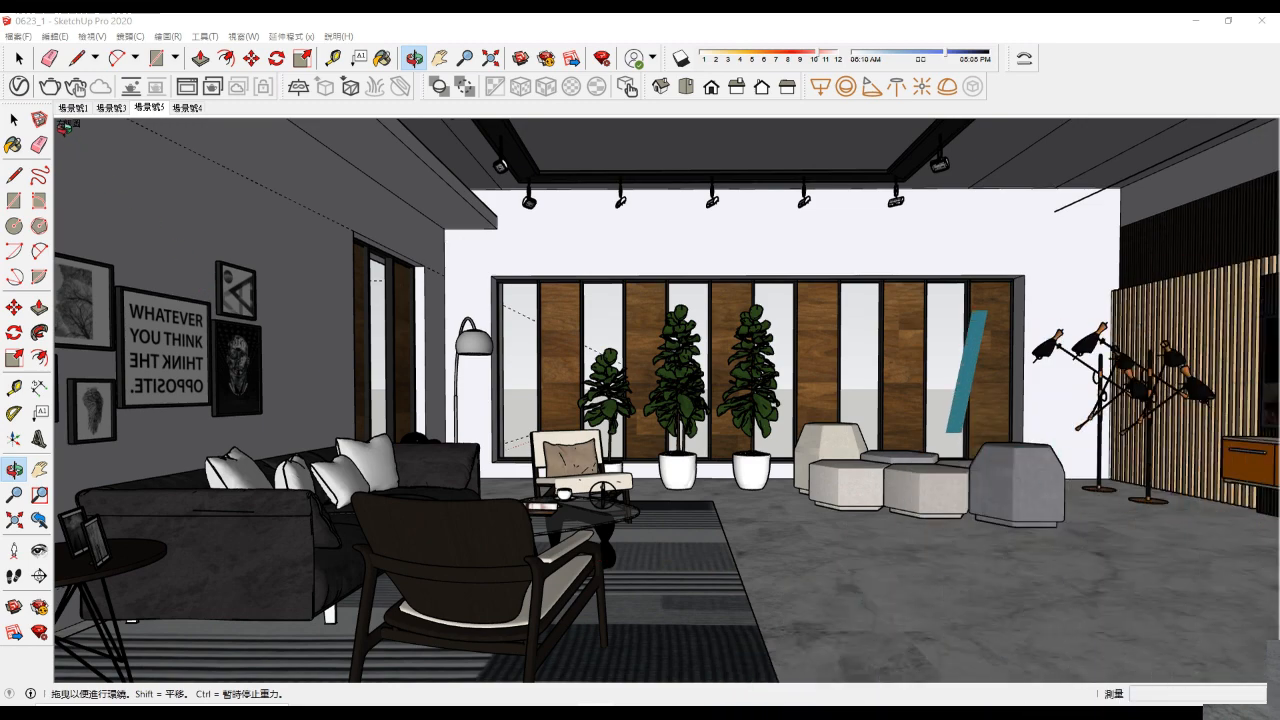
Step: Set the V-Ray render output height to 600 and the camera exposure value to 12
click(40, 93)
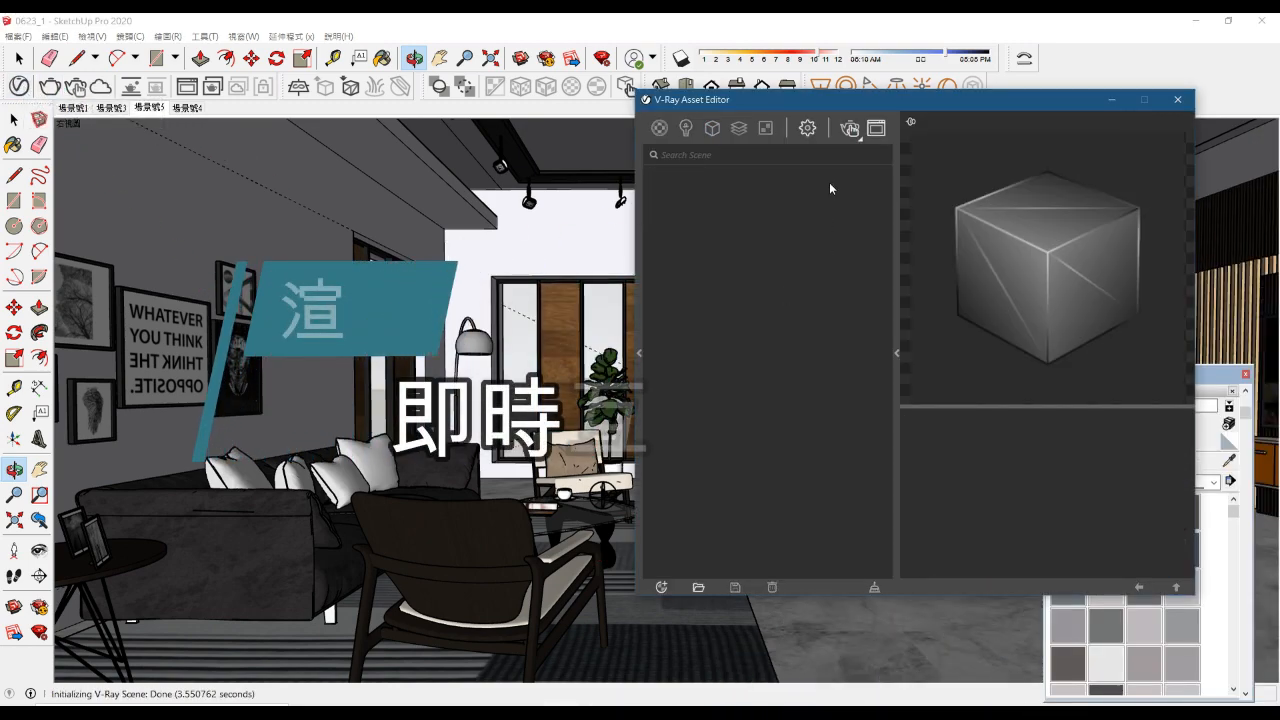
click(808, 130)
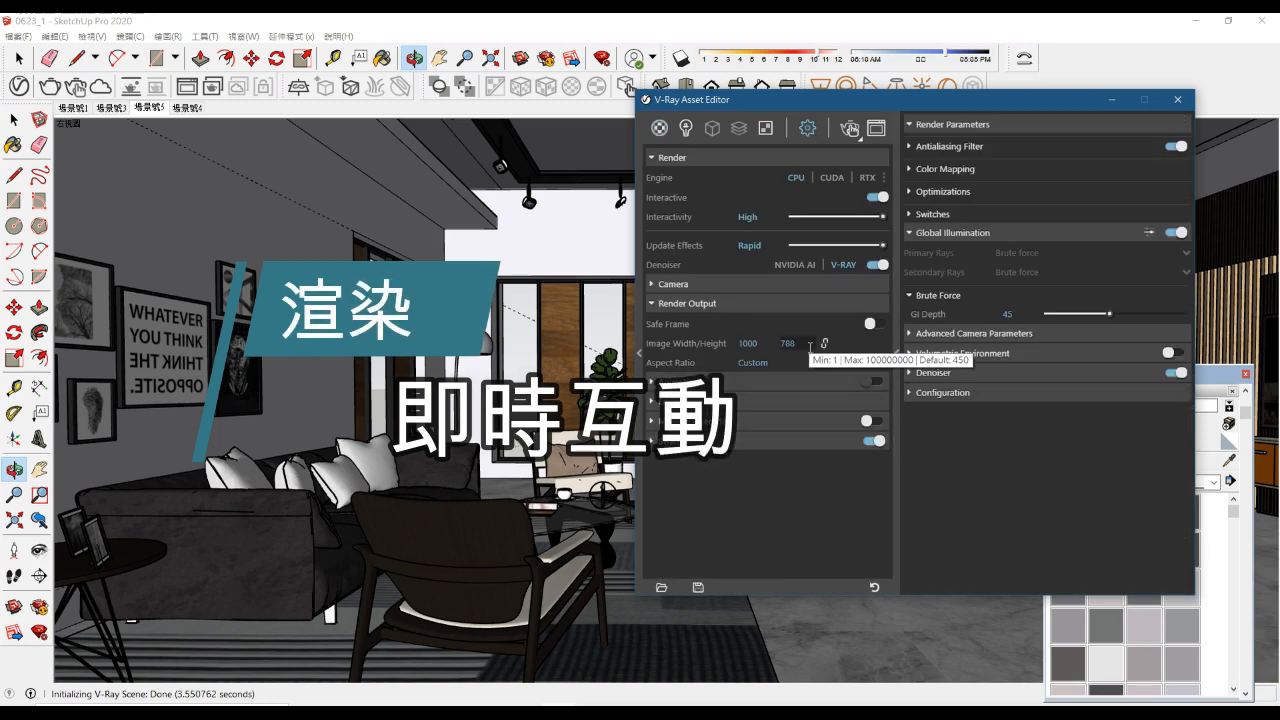
text(600)
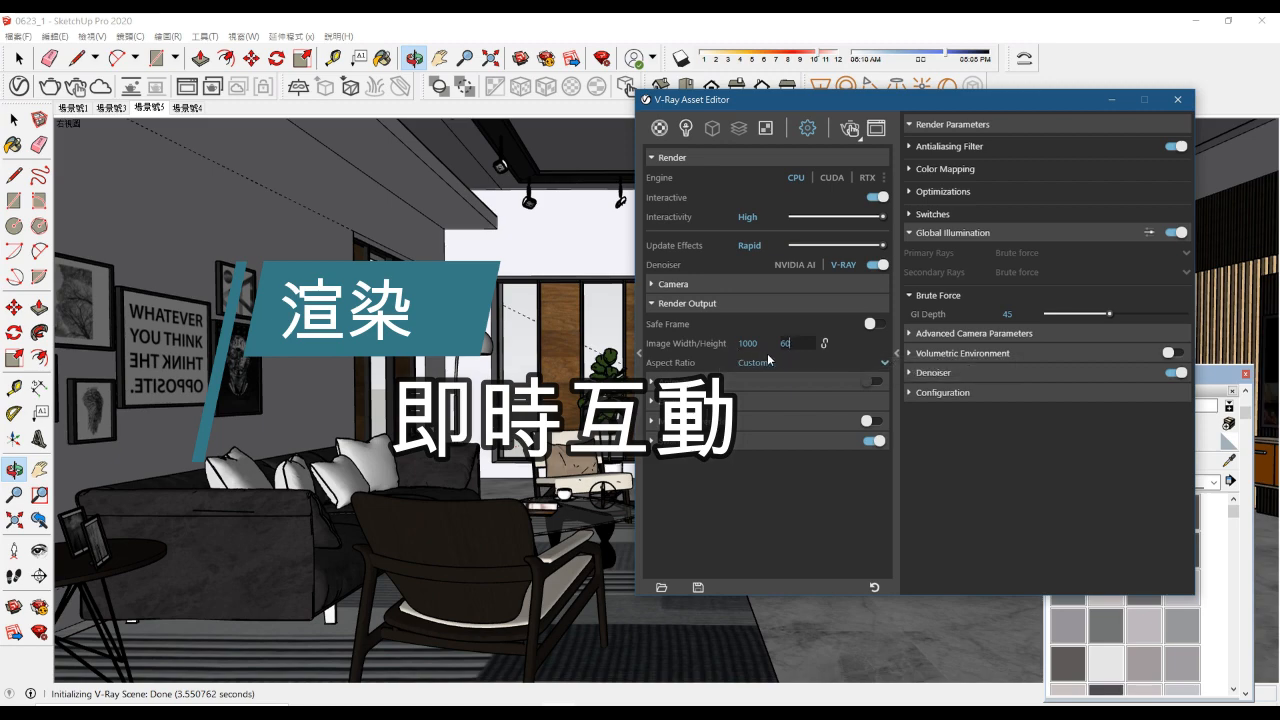
key(Return)
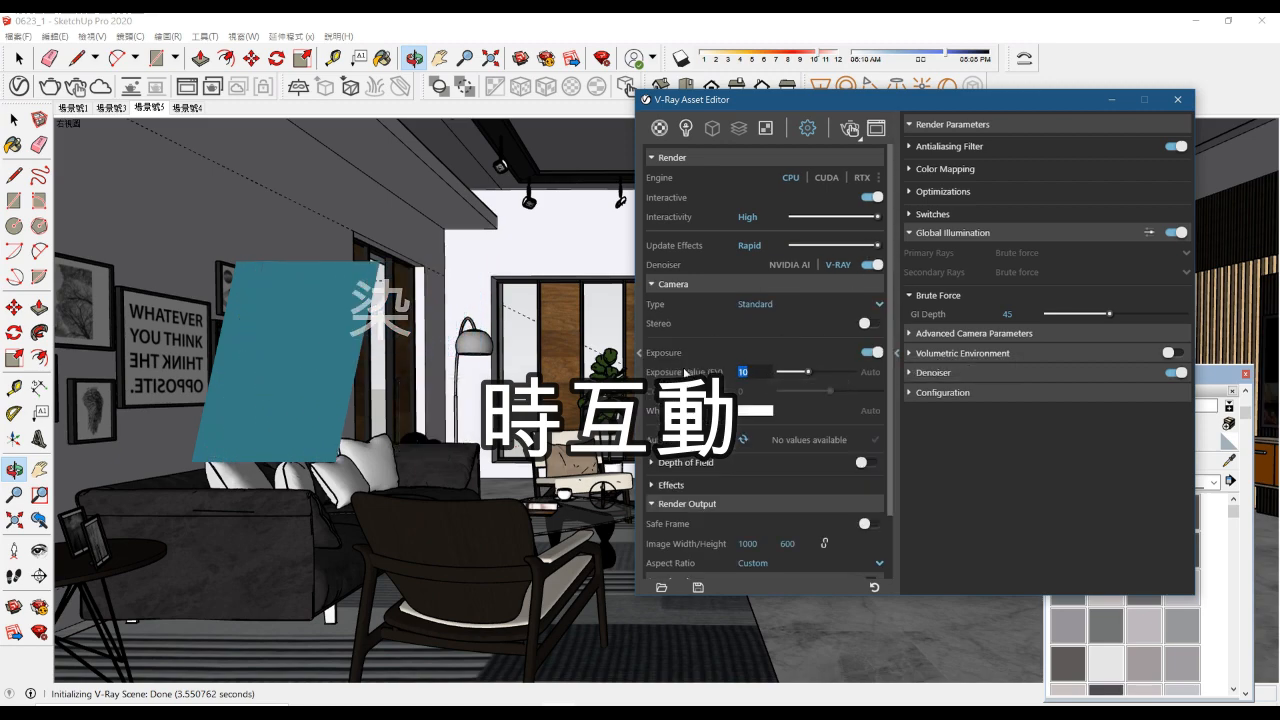
Step: Select the SunLight among the V-Ray lights and turn on sun shadows in the living room model
click(690, 133)
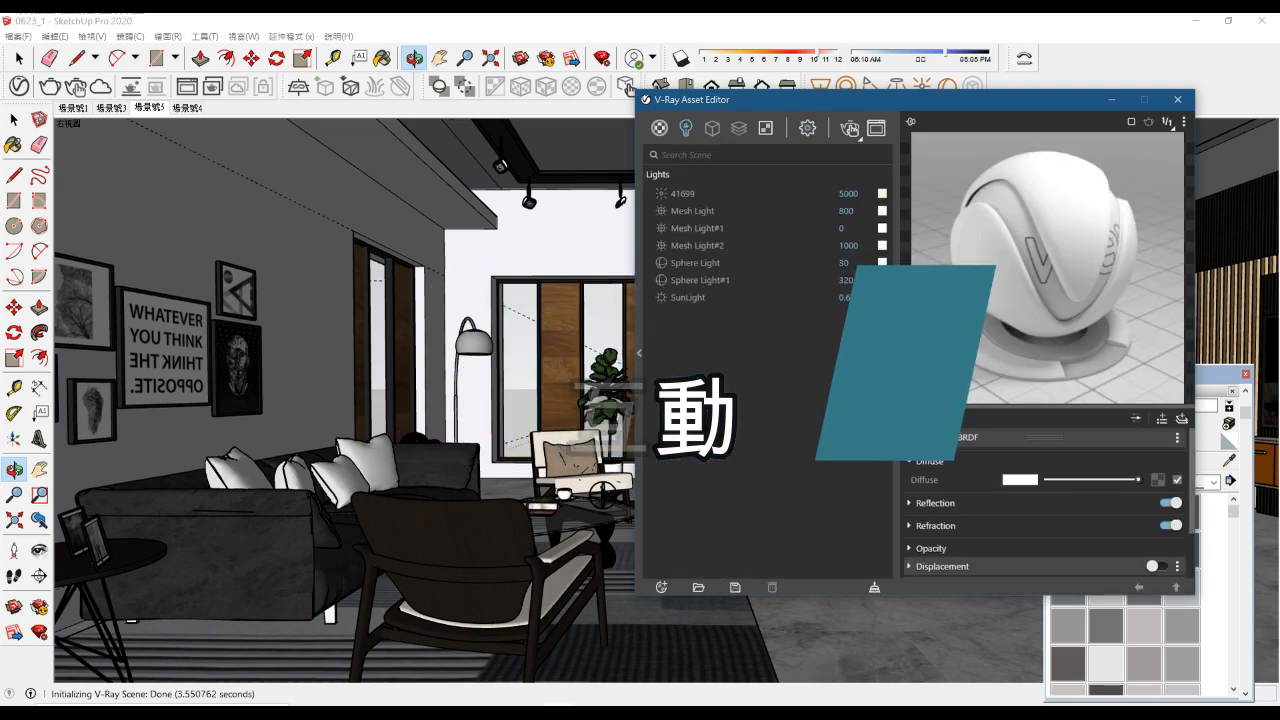
click(707, 297)
drag(833, 106, 1112, 295)
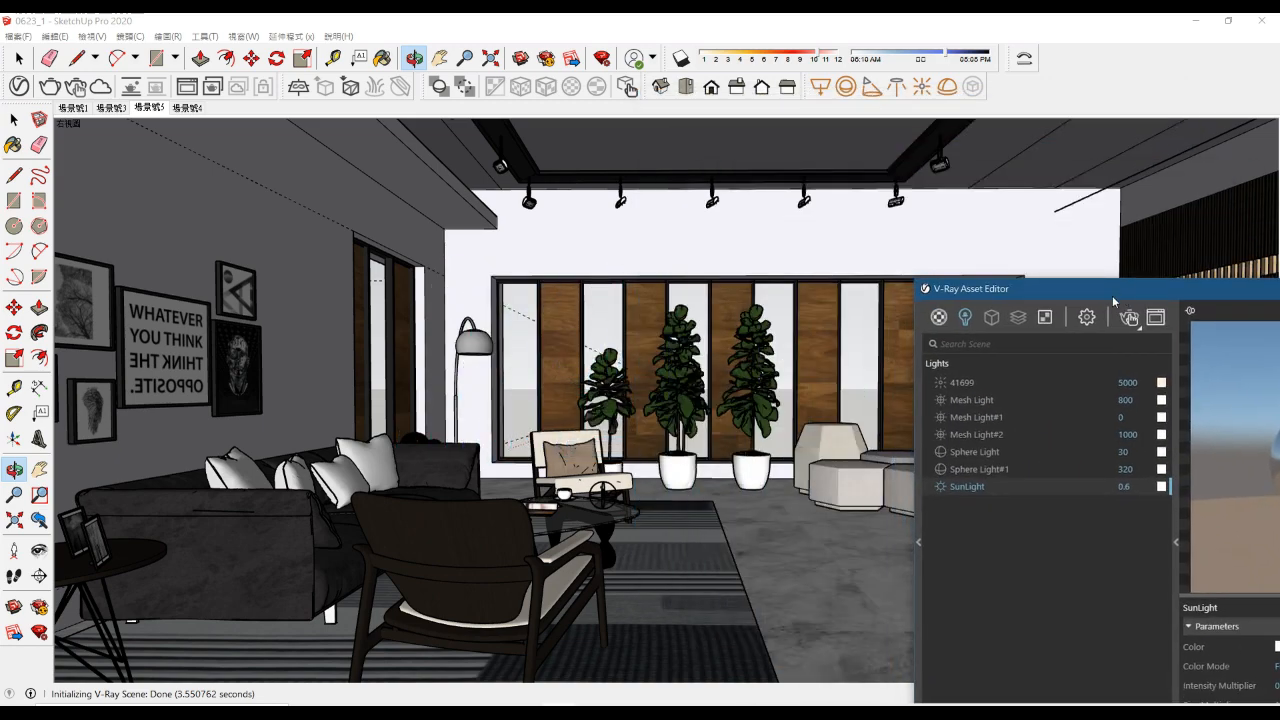
click(681, 58)
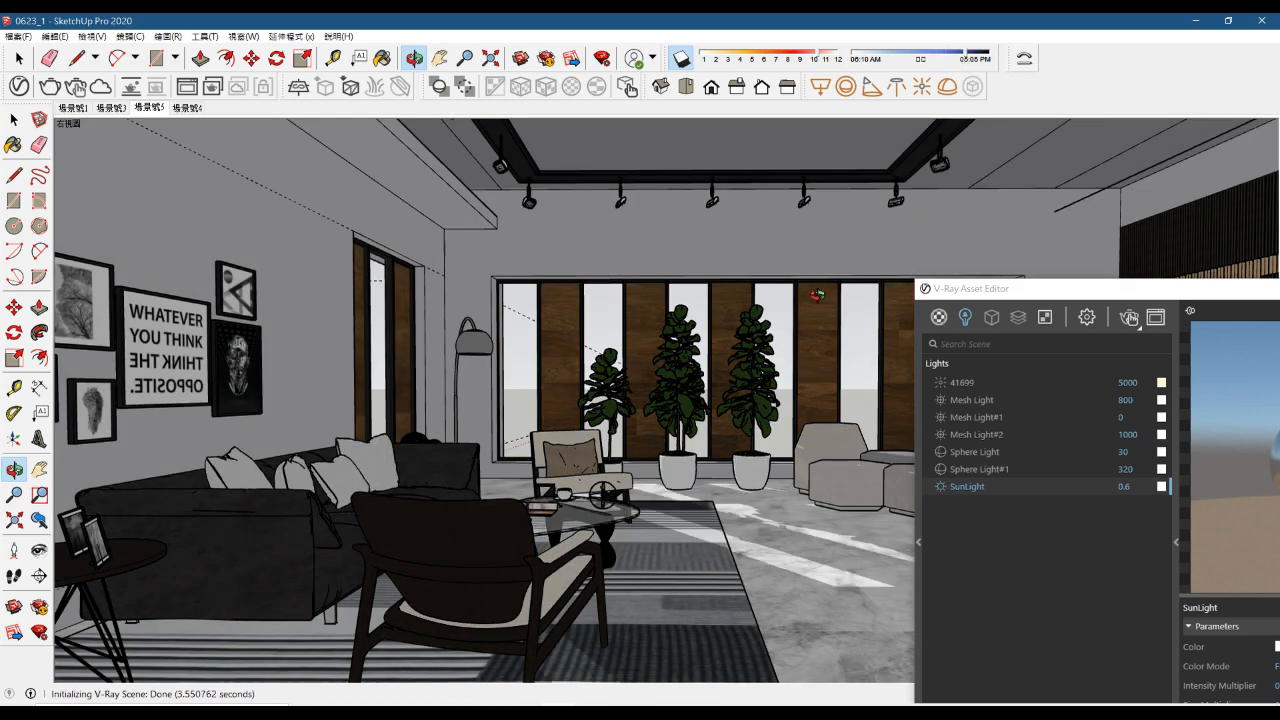
Step: Start an interactive V-Ray render of the living room and move the frame buffer off the wall pictures
click(1086, 318)
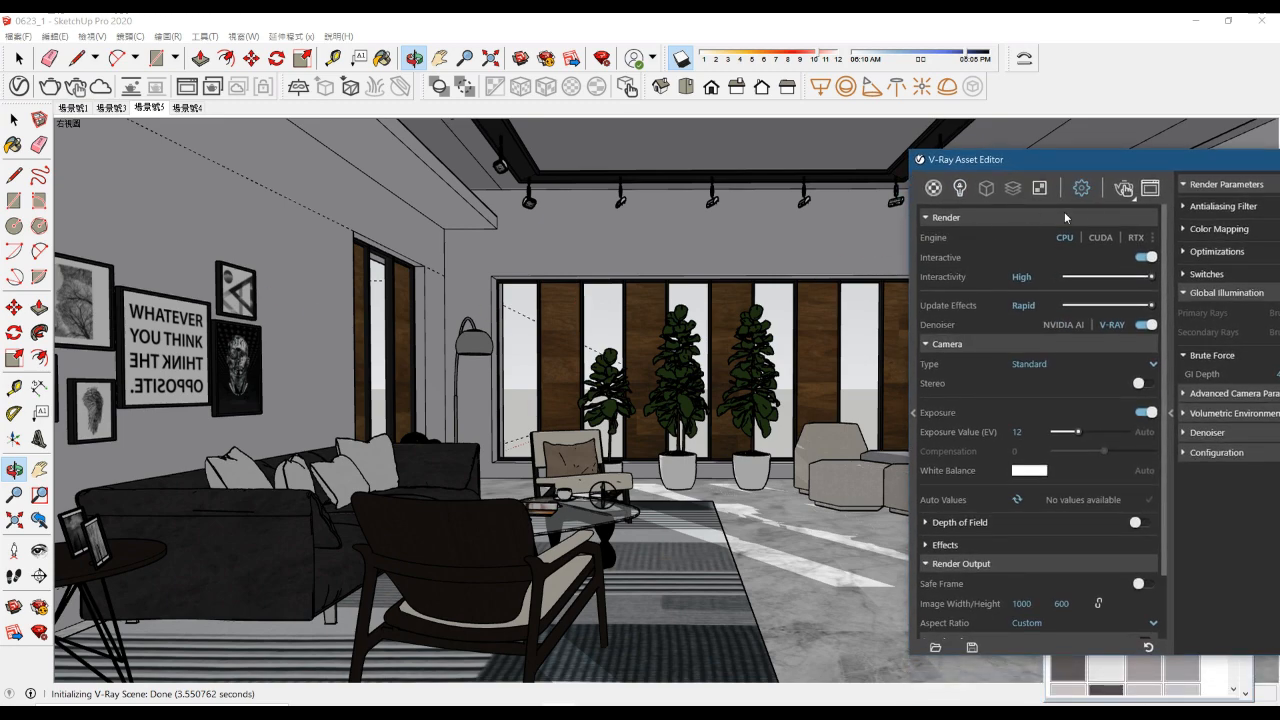
click(1124, 190)
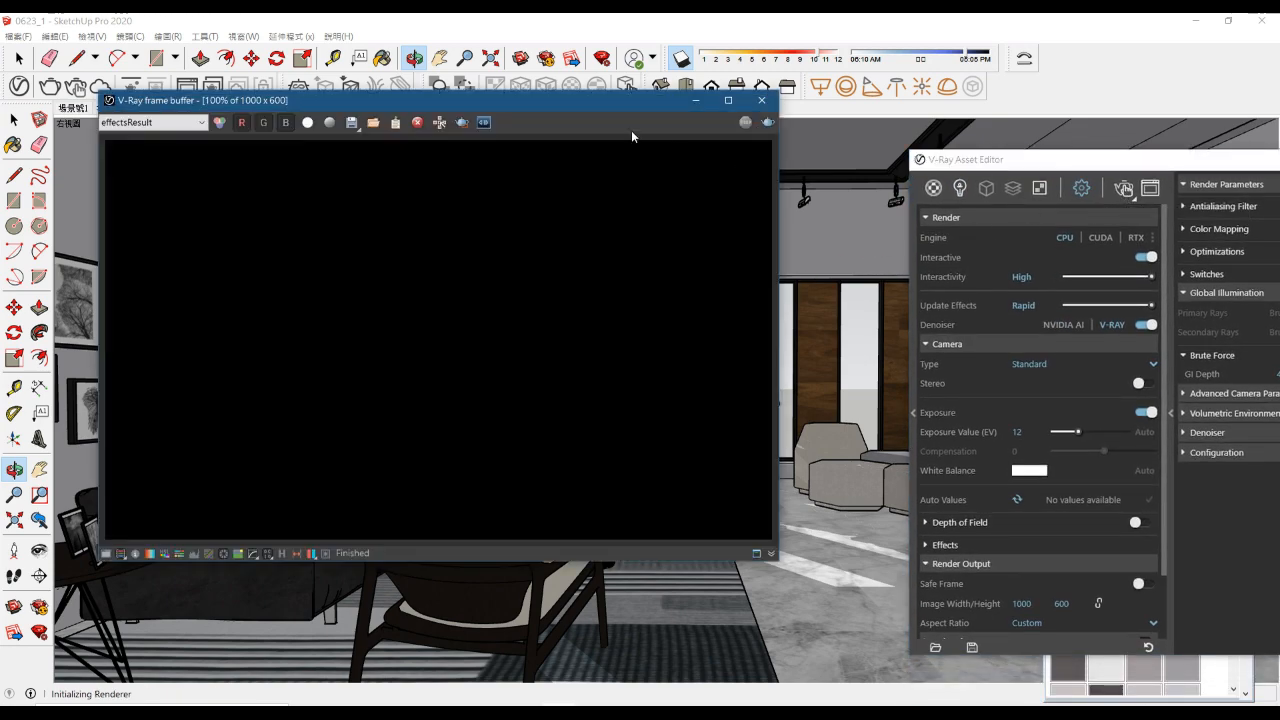
drag(499, 108, 880, 112)
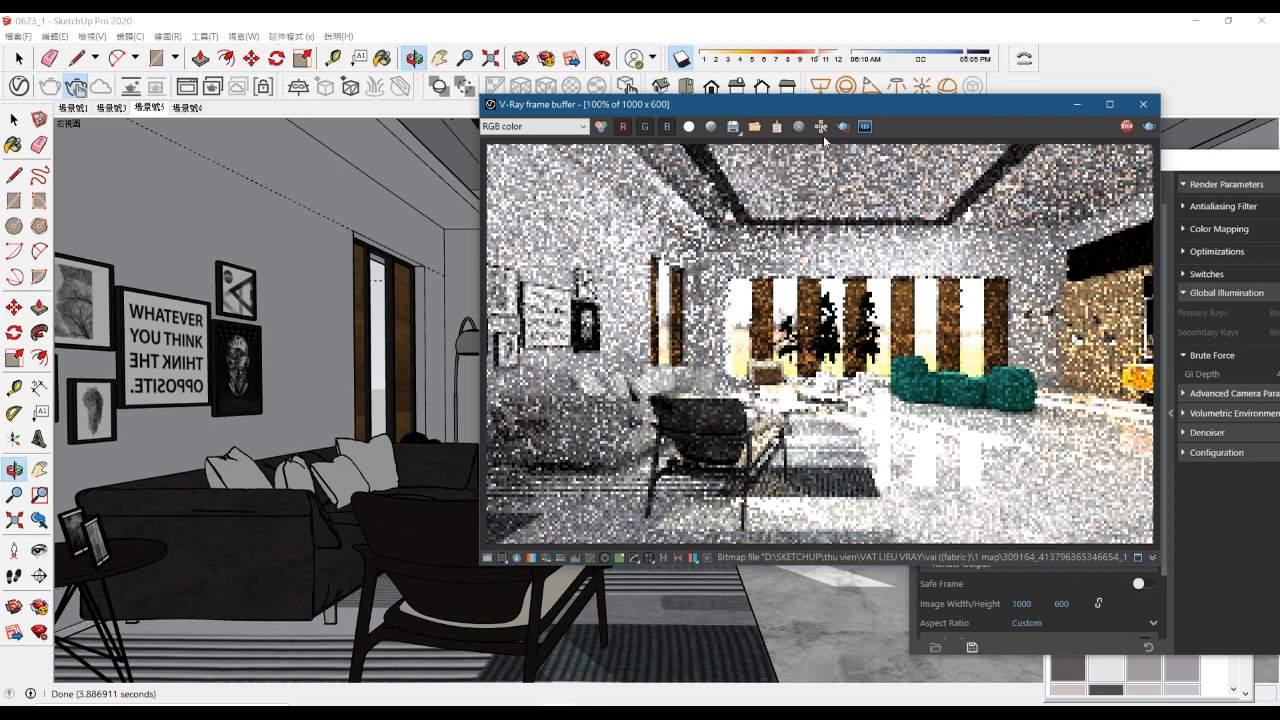
Step: Examine how the interactive render follows the camera from different angles around the sofa and windows, keeping the V-Ray windows clear of the model
drag(328, 414, 305, 420)
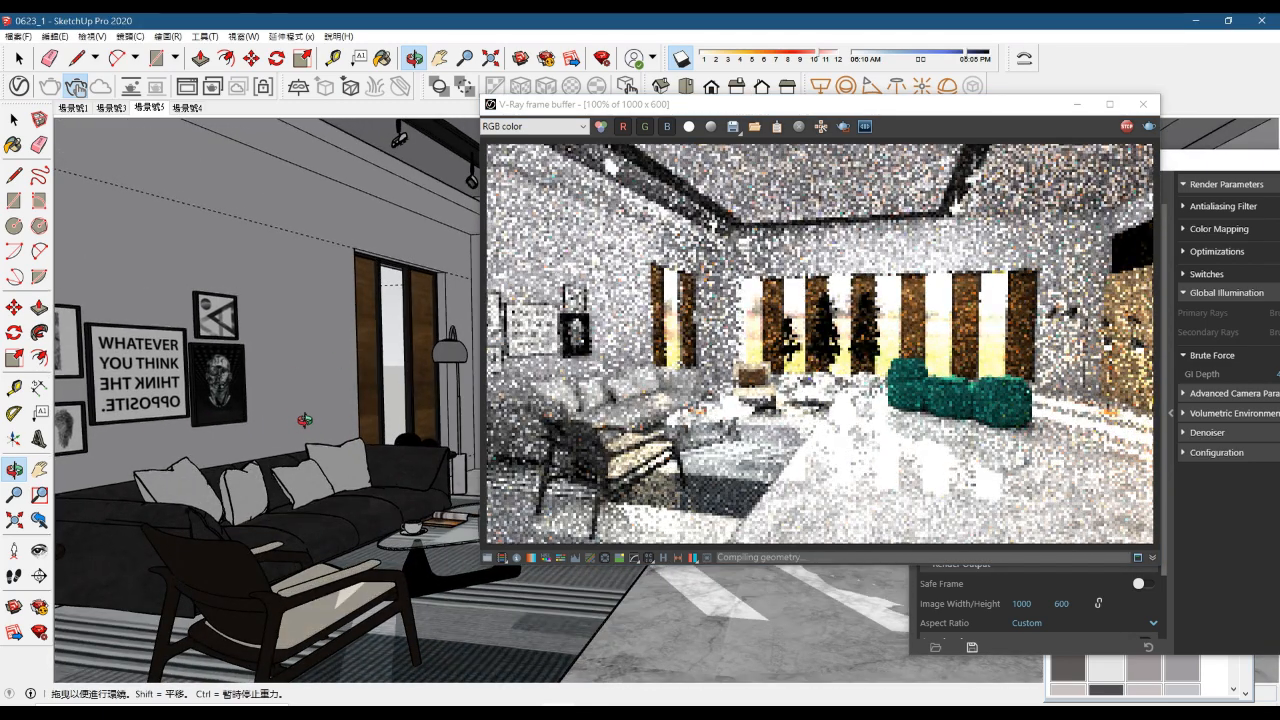
mouse_move(282, 341)
mouse_down()
mouse_move(344, 375)
mouse_move(452, 357)
mouse_move(283, 354)
mouse_move(197, 380)
mouse_move(513, 370)
mouse_up()
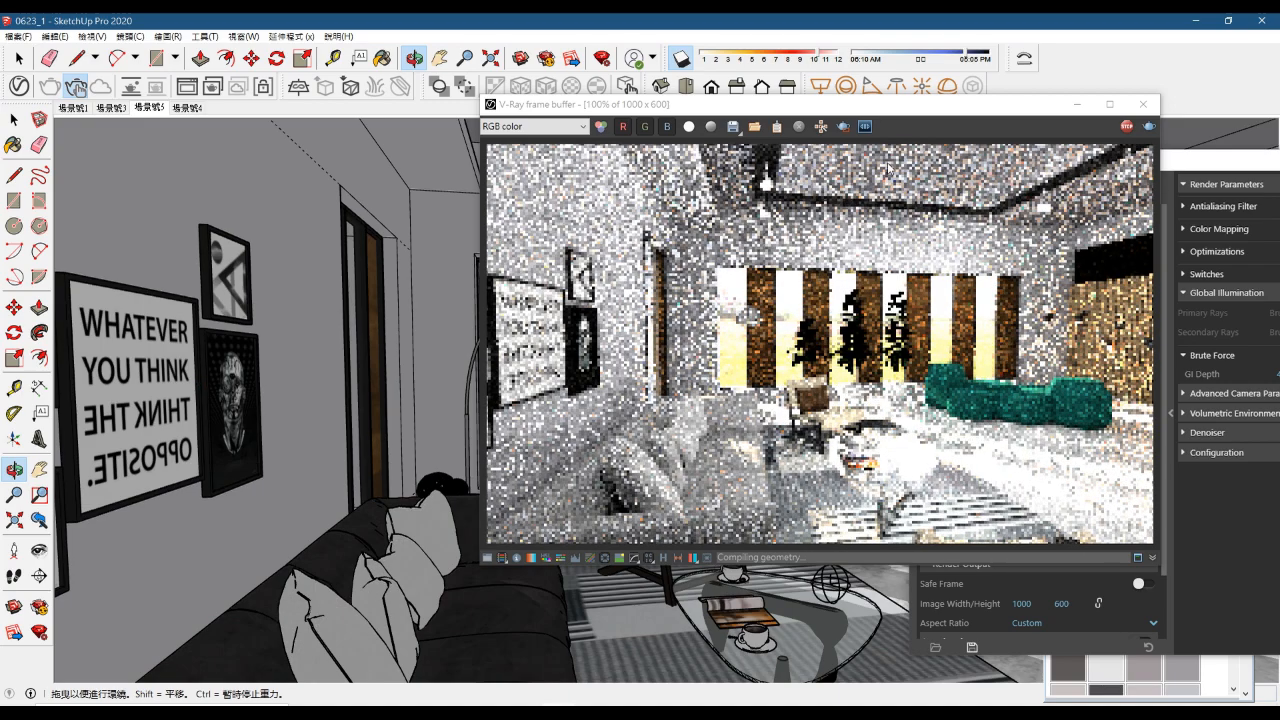
drag(898, 104, 389, 262)
click(1119, 471)
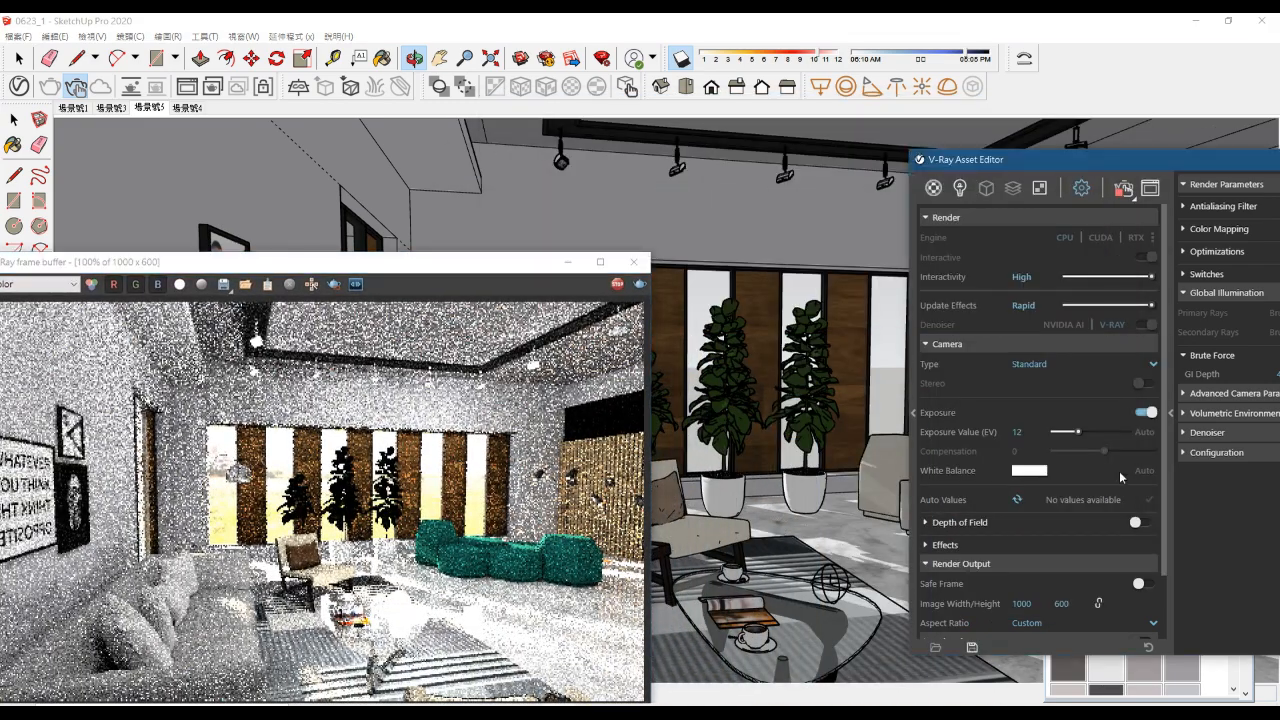
drag(1114, 160, 1144, 598)
drag(1140, 377, 1127, 432)
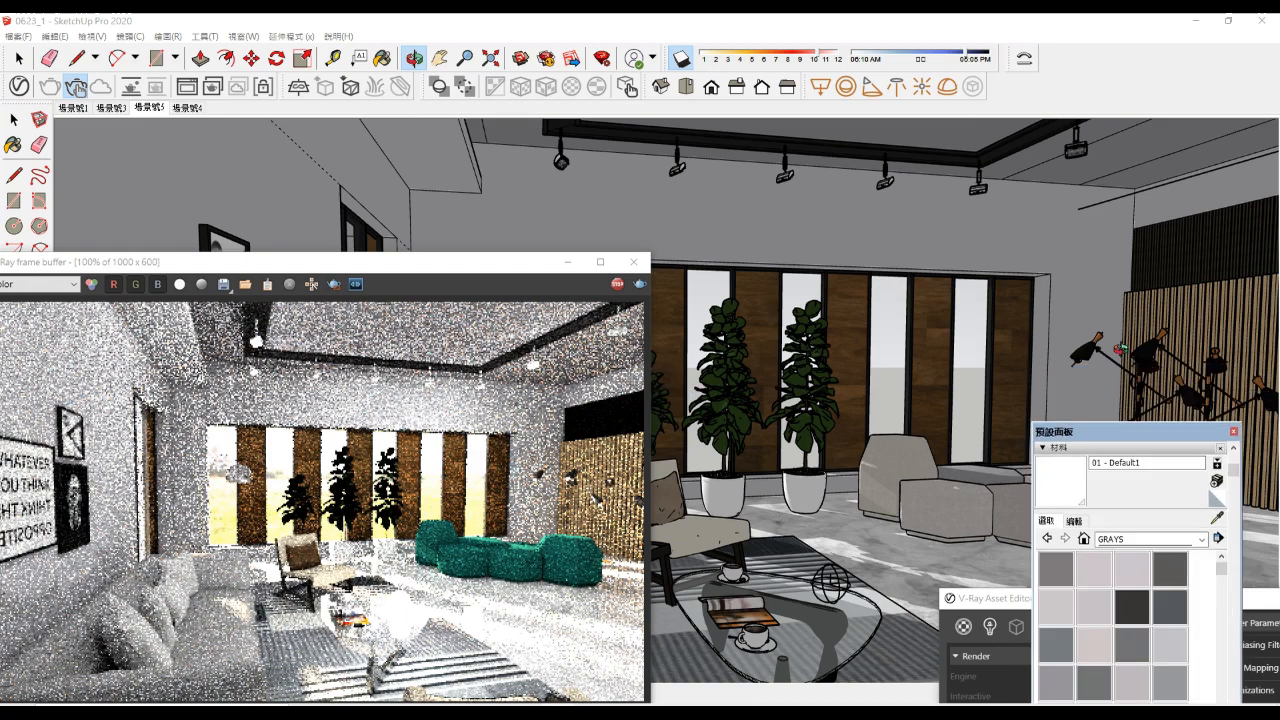
click(476, 496)
mouse_move(800, 390)
middle_down()
mouse_move(830, 372)
mouse_move(787, 376)
middle_up()
mouse_move(456, 262)
mouse_down()
mouse_move(436, 126)
mouse_move(666, 352)
mouse_up()
click(39, 469)
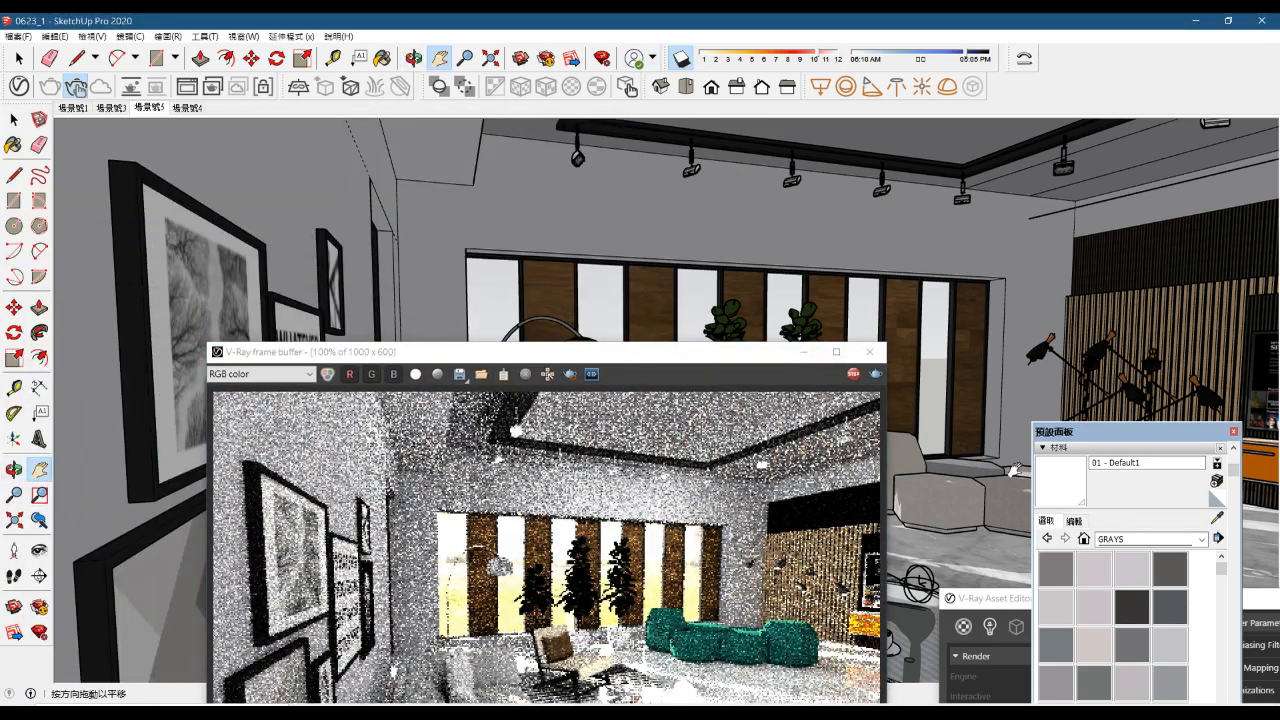
drag(985, 460, 854, 466)
drag(681, 356, 1073, 110)
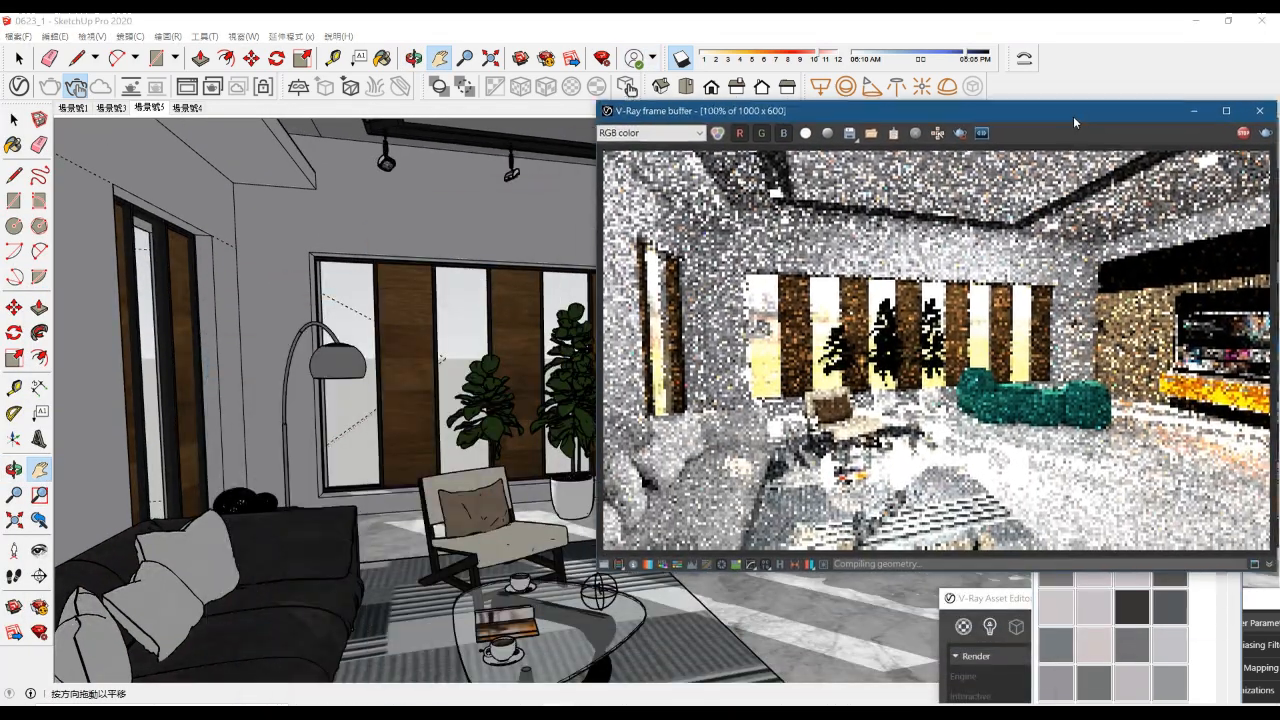
Step: Go through scenes 場景號4, 場景號5, 場景號3 and 場景號1 and examine the interactive render from each camera
click(192, 109)
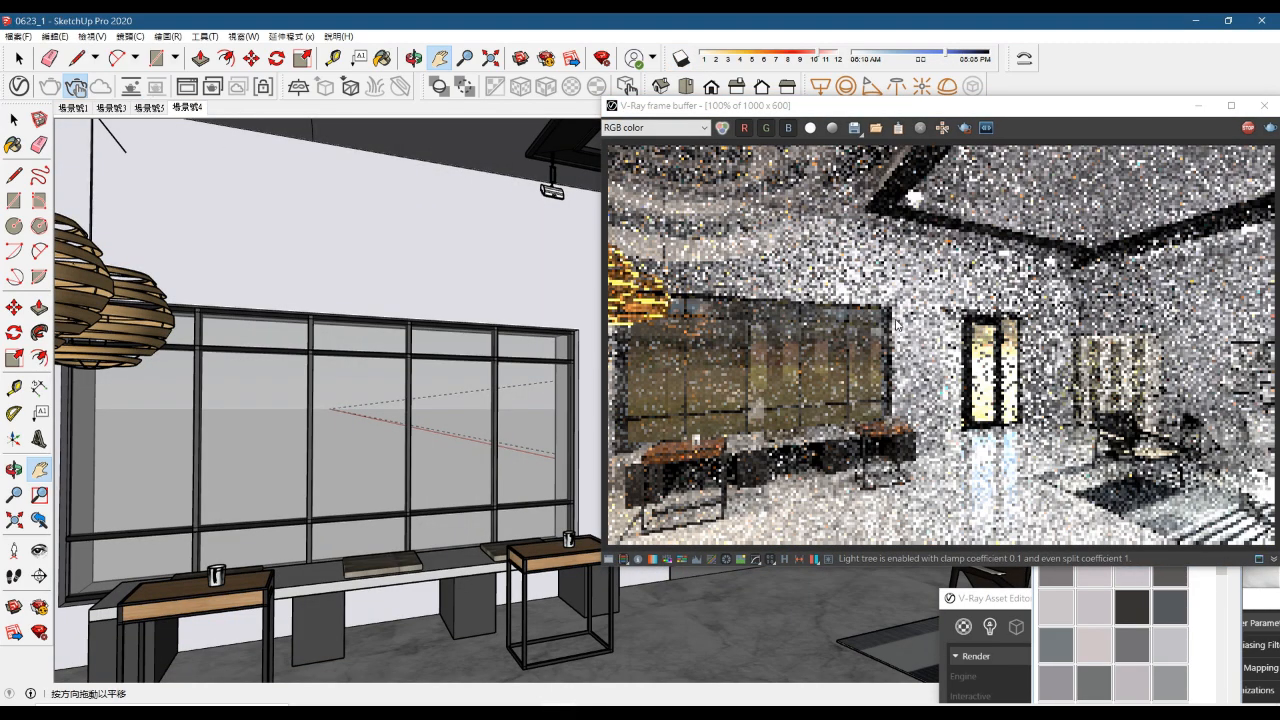
click(155, 110)
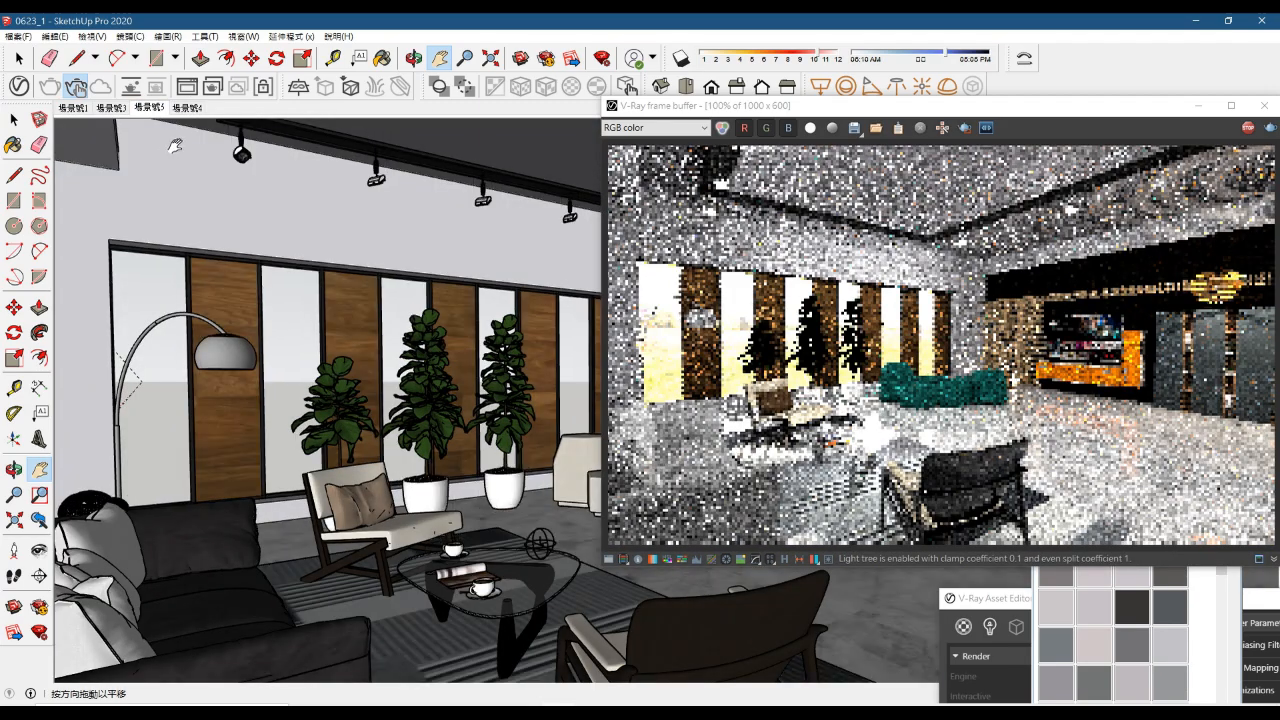
click(118, 114)
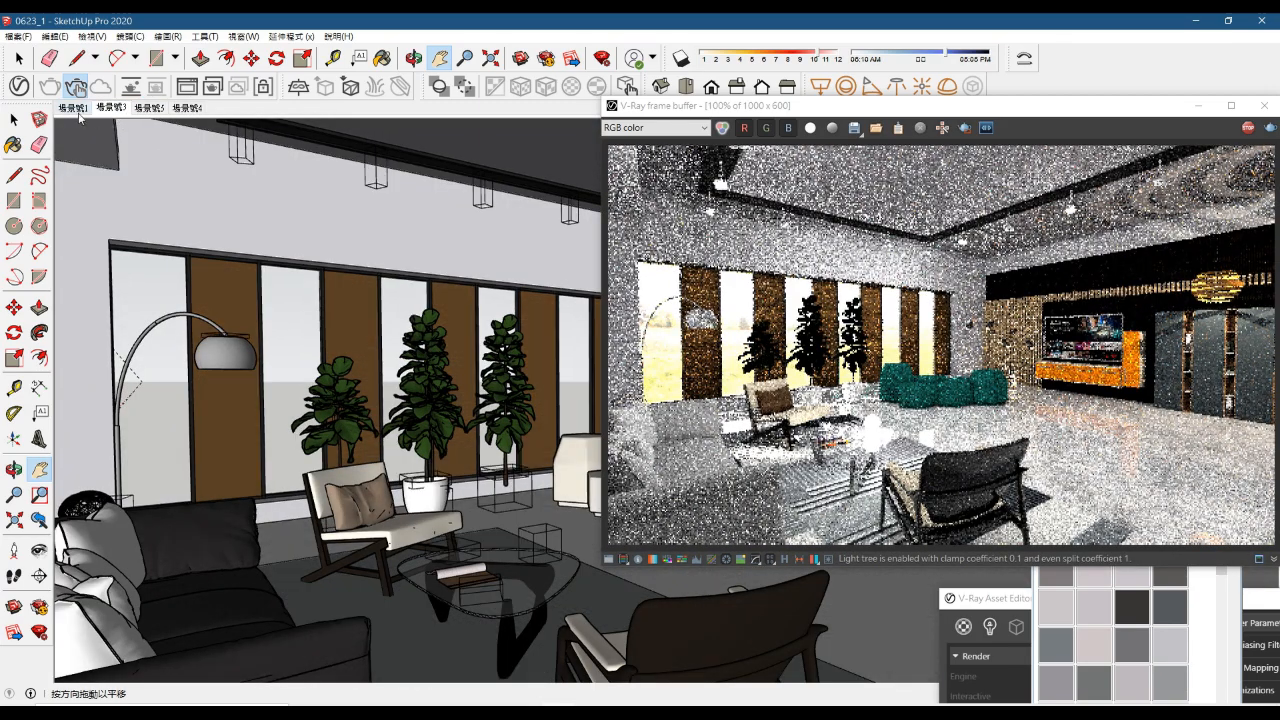
click(79, 113)
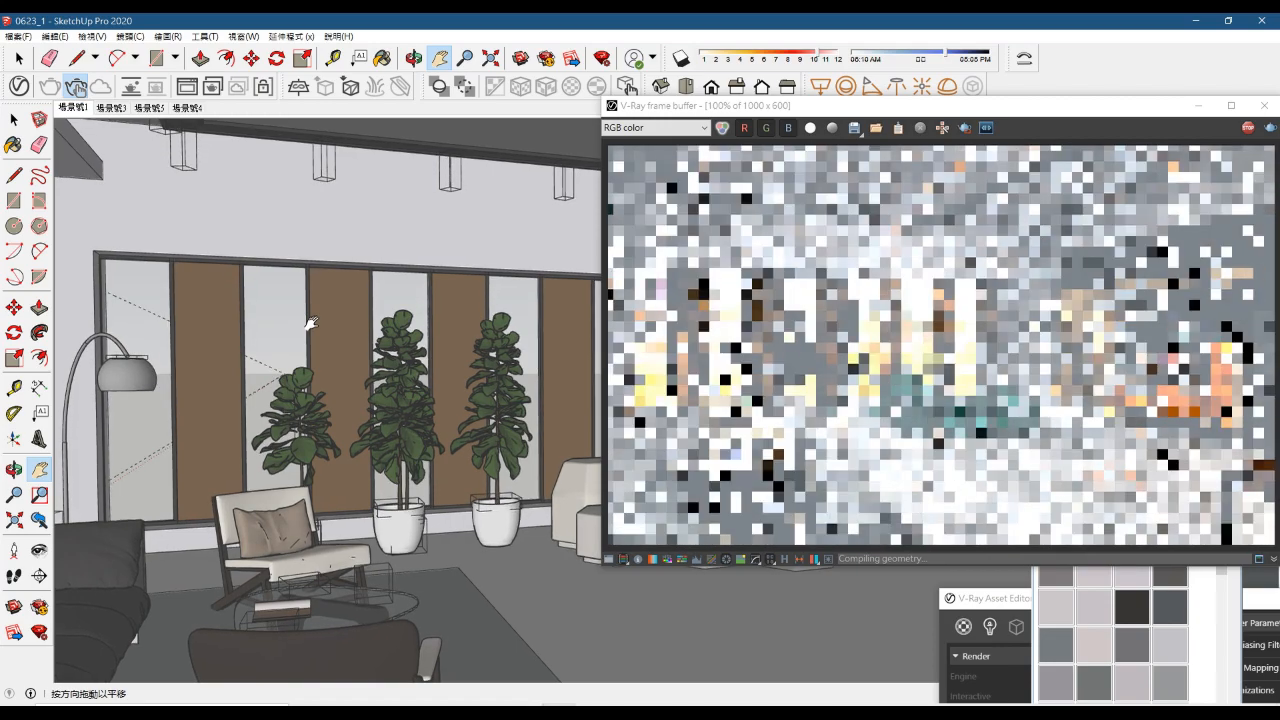
scroll(310, 322, up, 4)
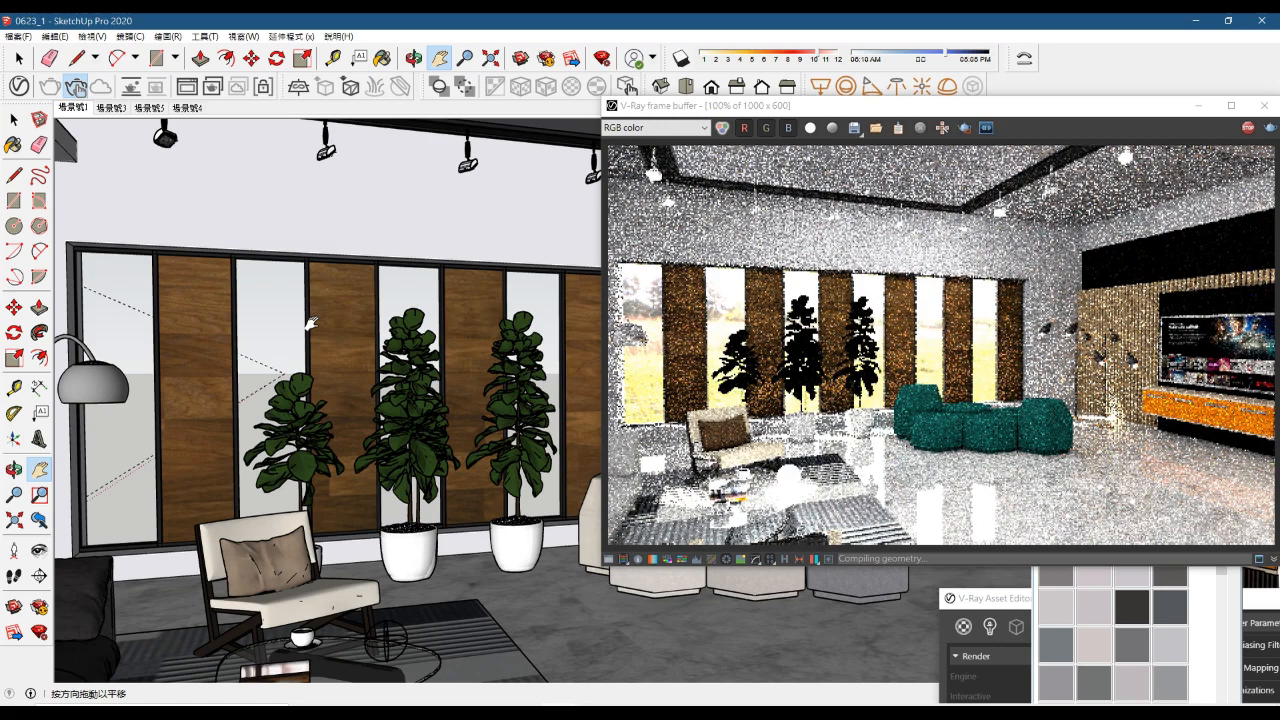
drag(840, 106, 775, 151)
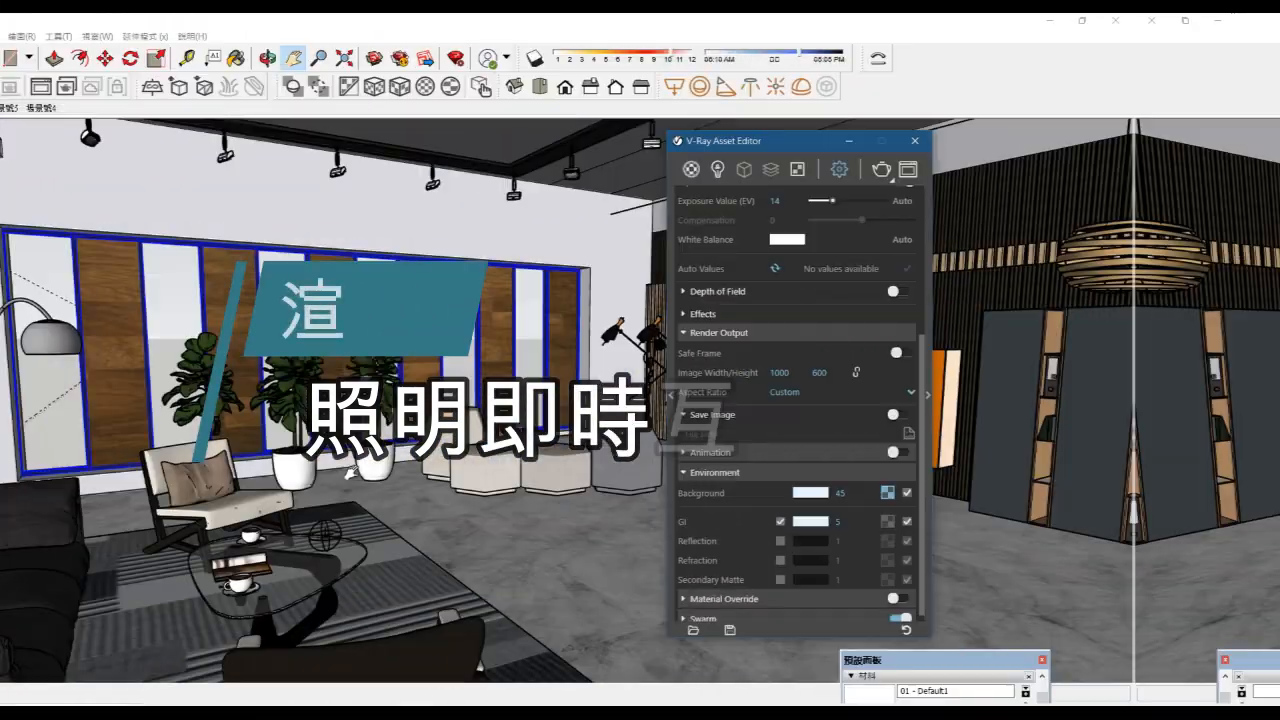
drag(412, 470, 512, 472)
key(space)
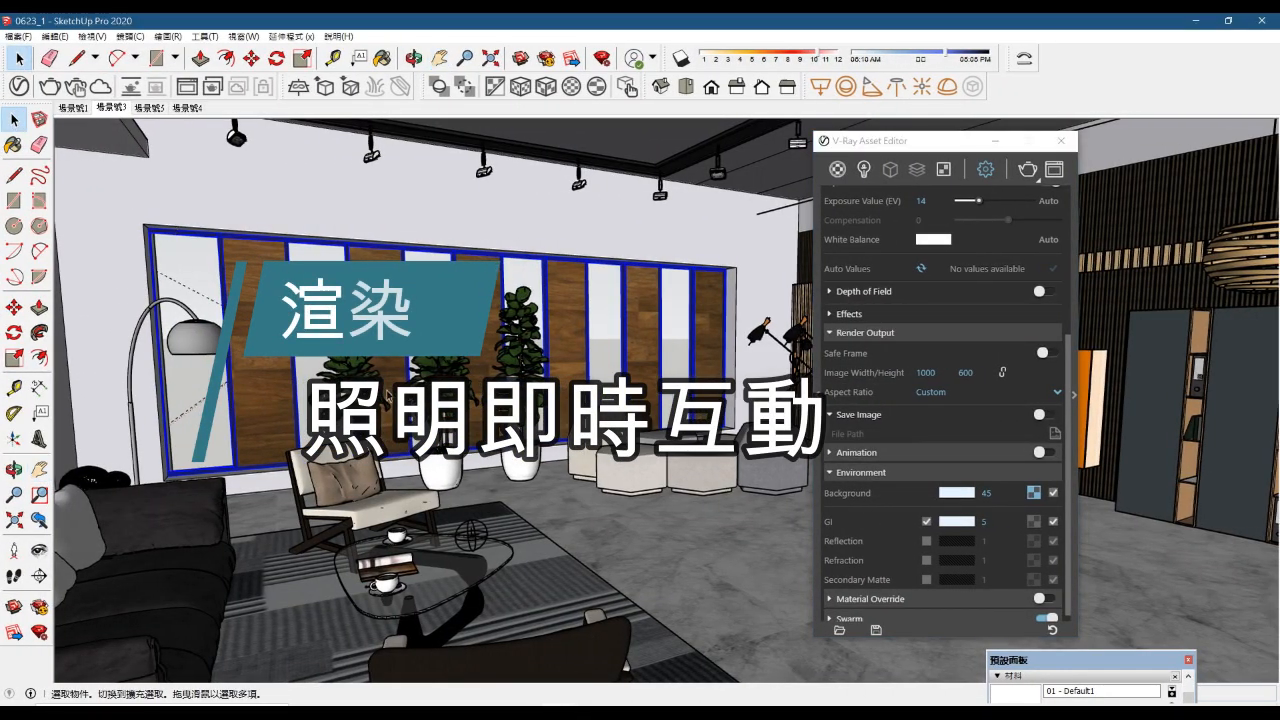
click(1025, 176)
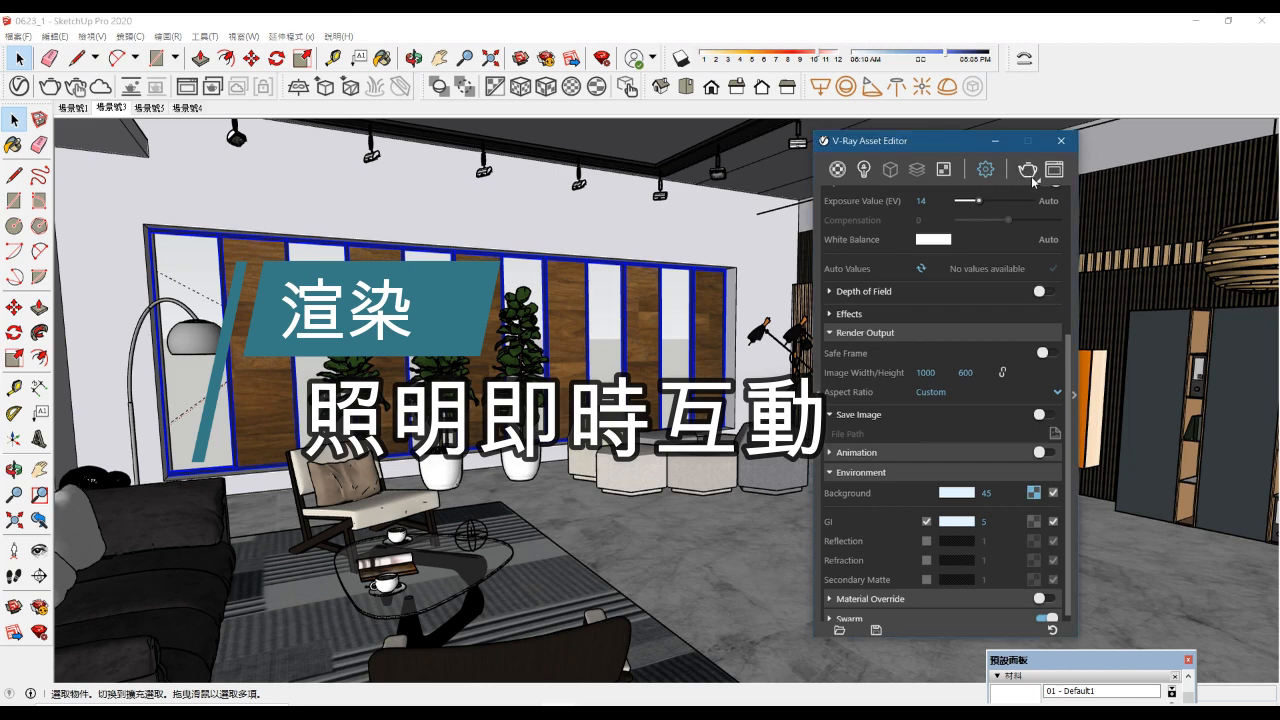
click(1031, 176)
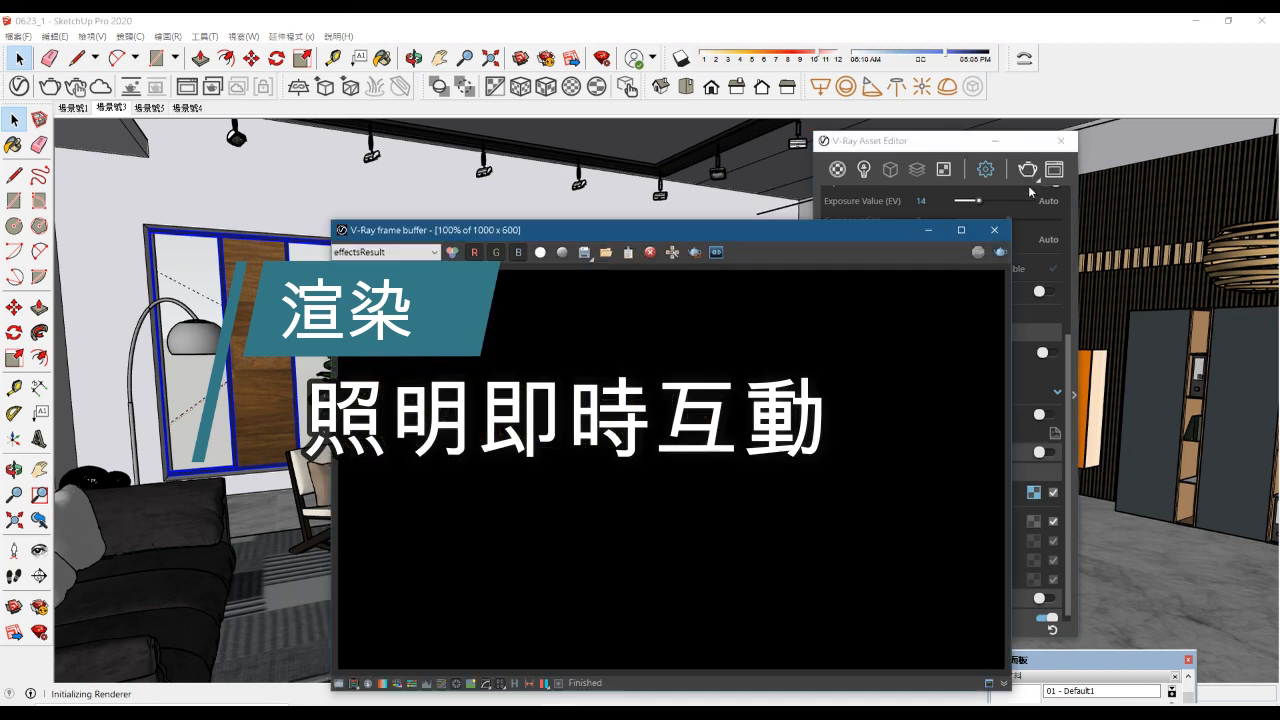
click(993, 231)
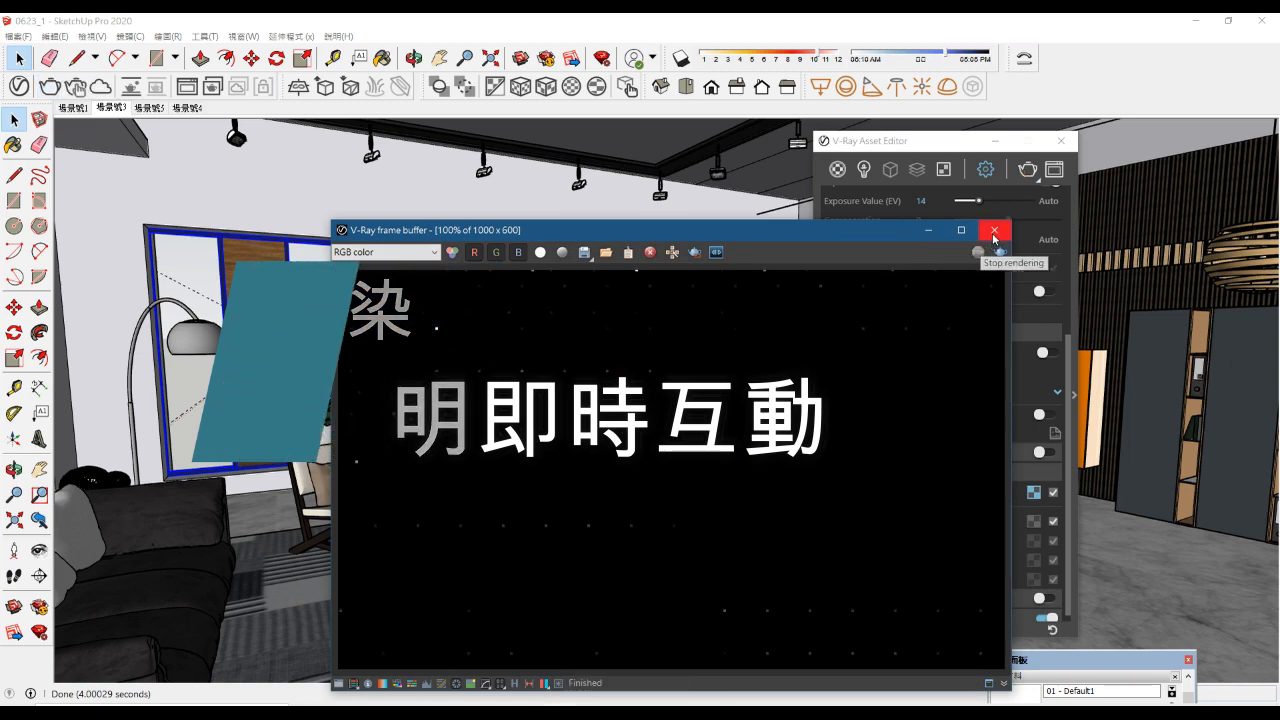
click(994, 230)
Step: Start an interactive V-Ray render of the 場景號3 view and place the frame buffer beside the armchair and plants
click(1028, 170)
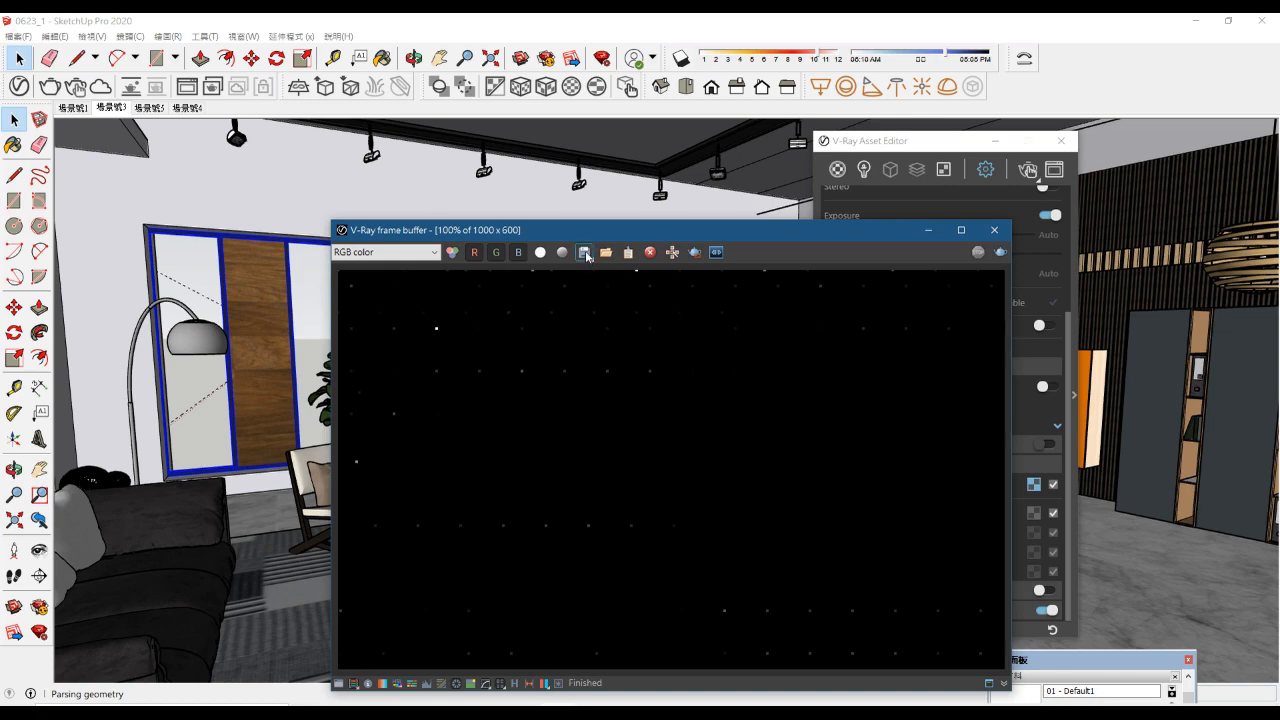
drag(568, 237, 824, 165)
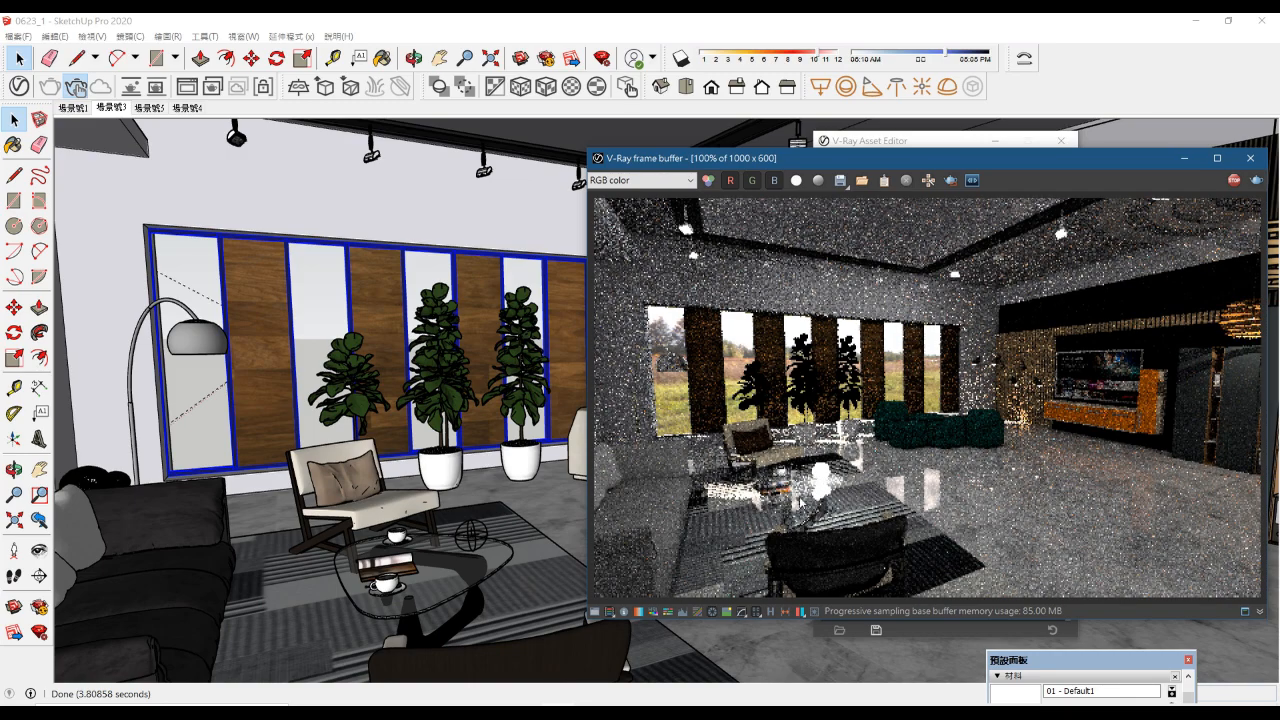
Step: Lower the intensity of the sphere light at the coffee table interactively in the model
scroll(477, 566, up, 6)
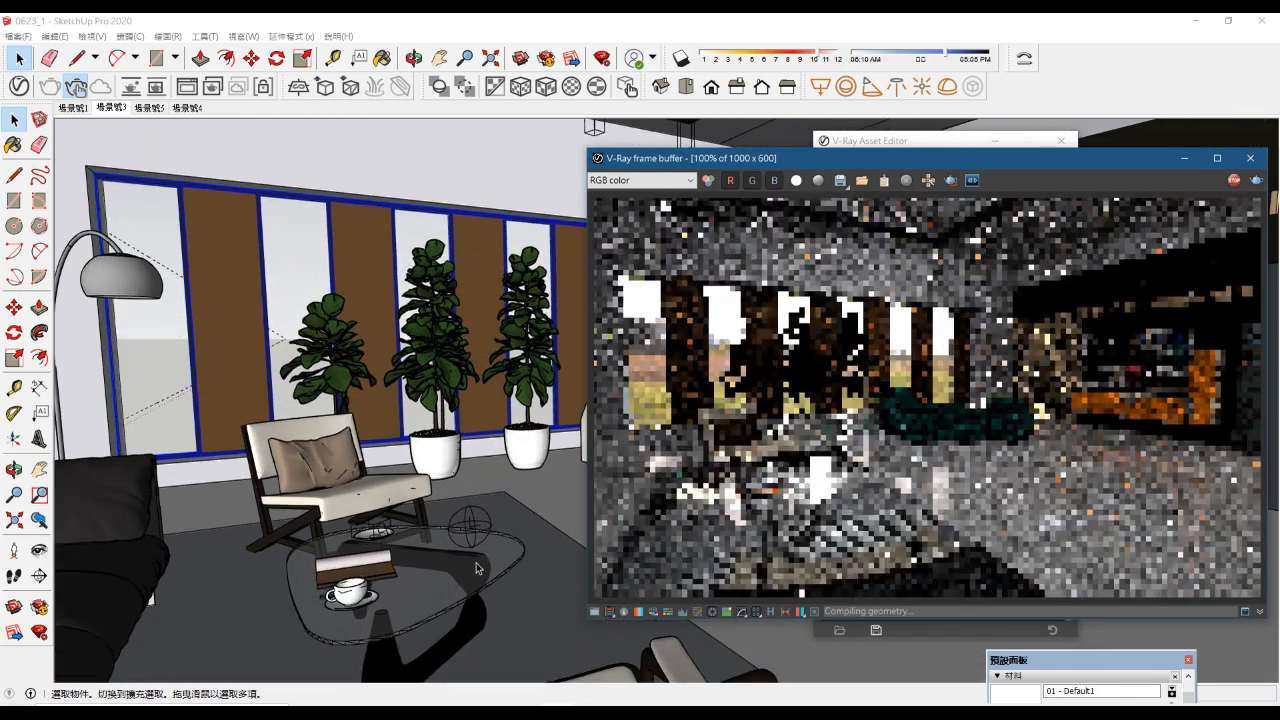
scroll(476, 567, up, 2)
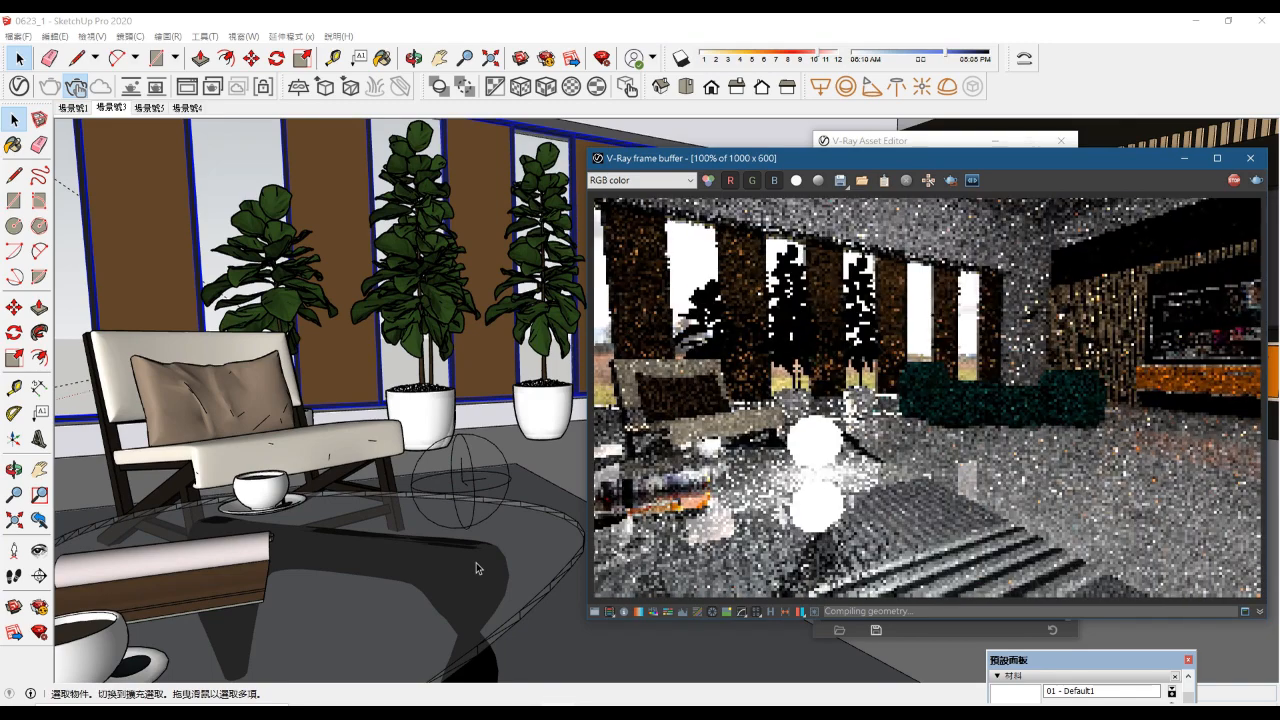
scroll(476, 567, up, 2)
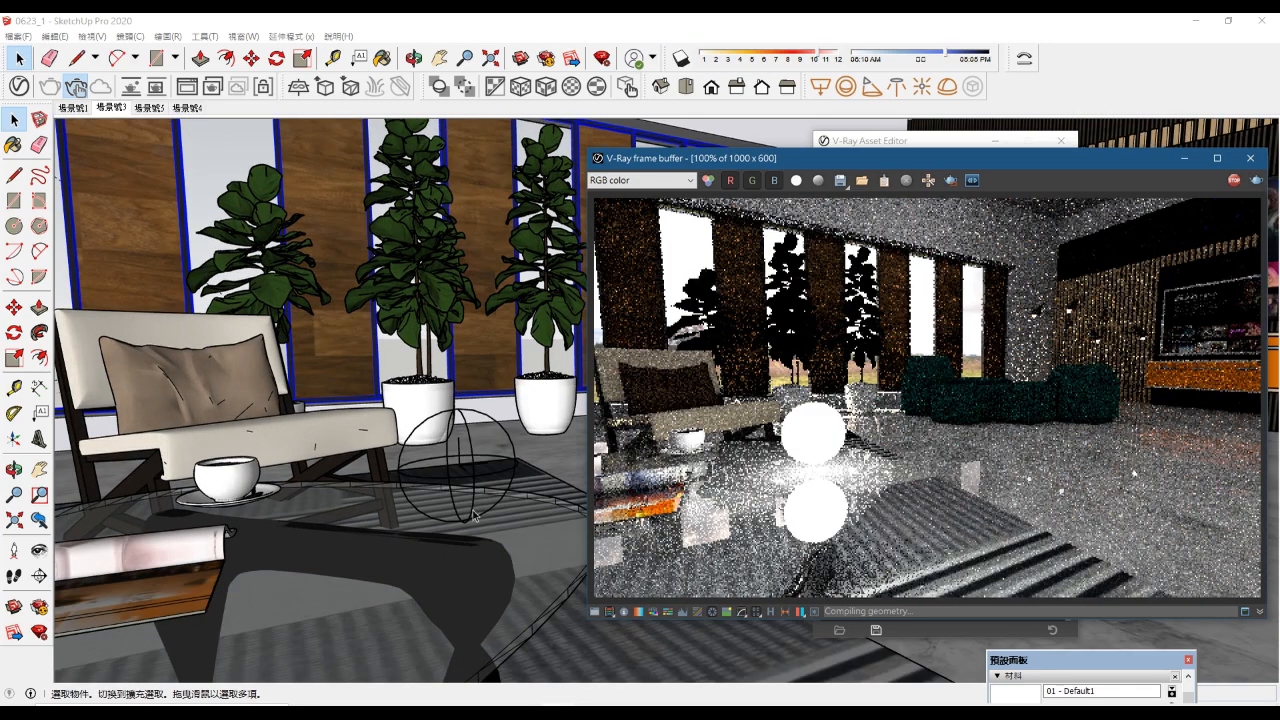
click(627, 89)
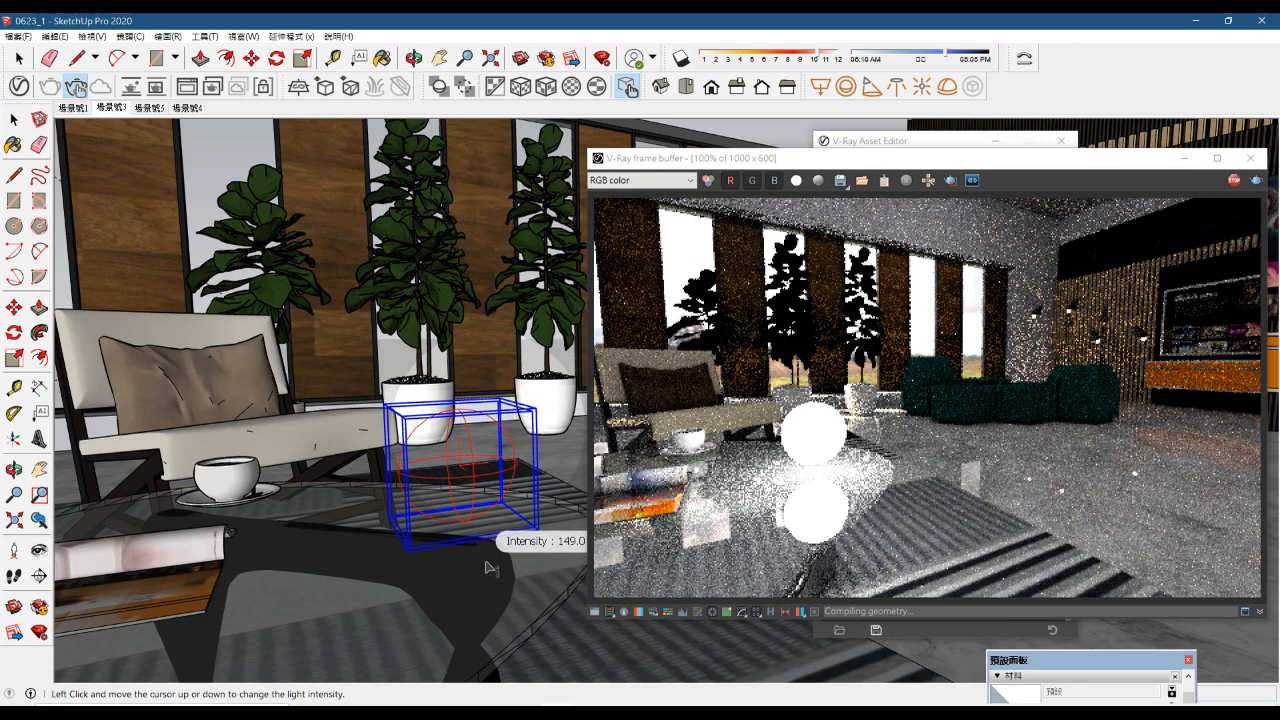
click(484, 640)
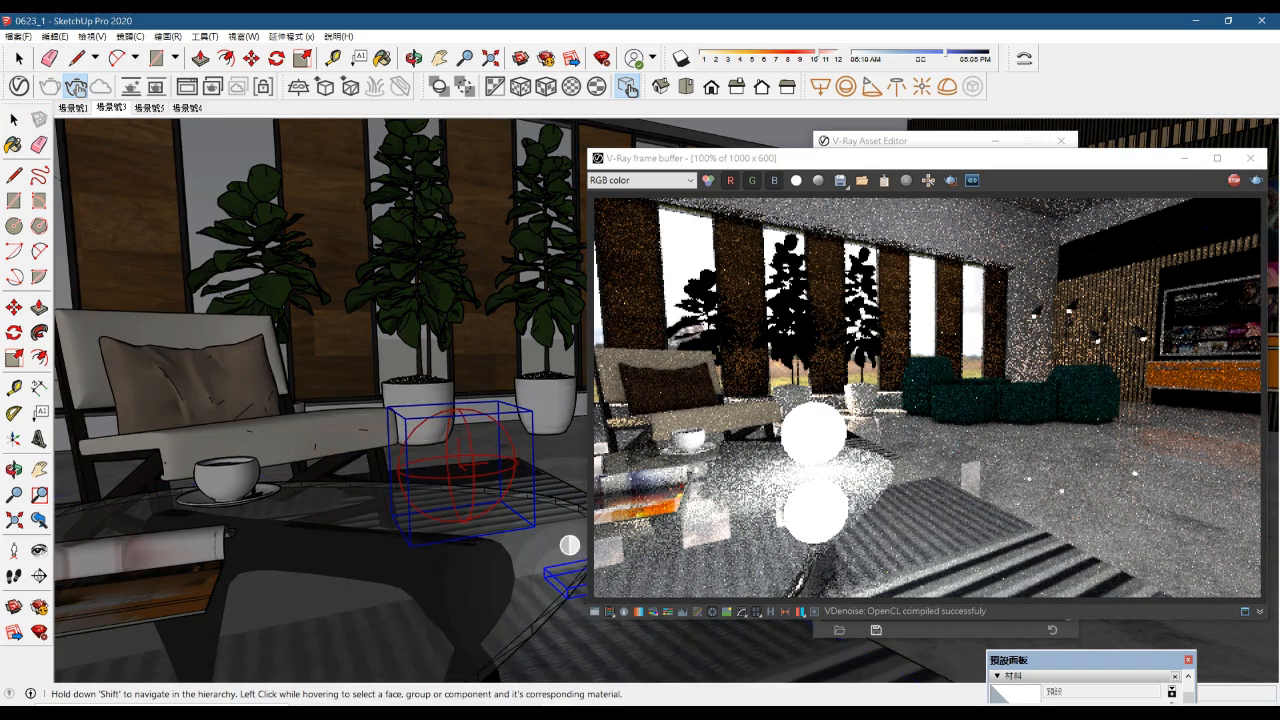
click(510, 448)
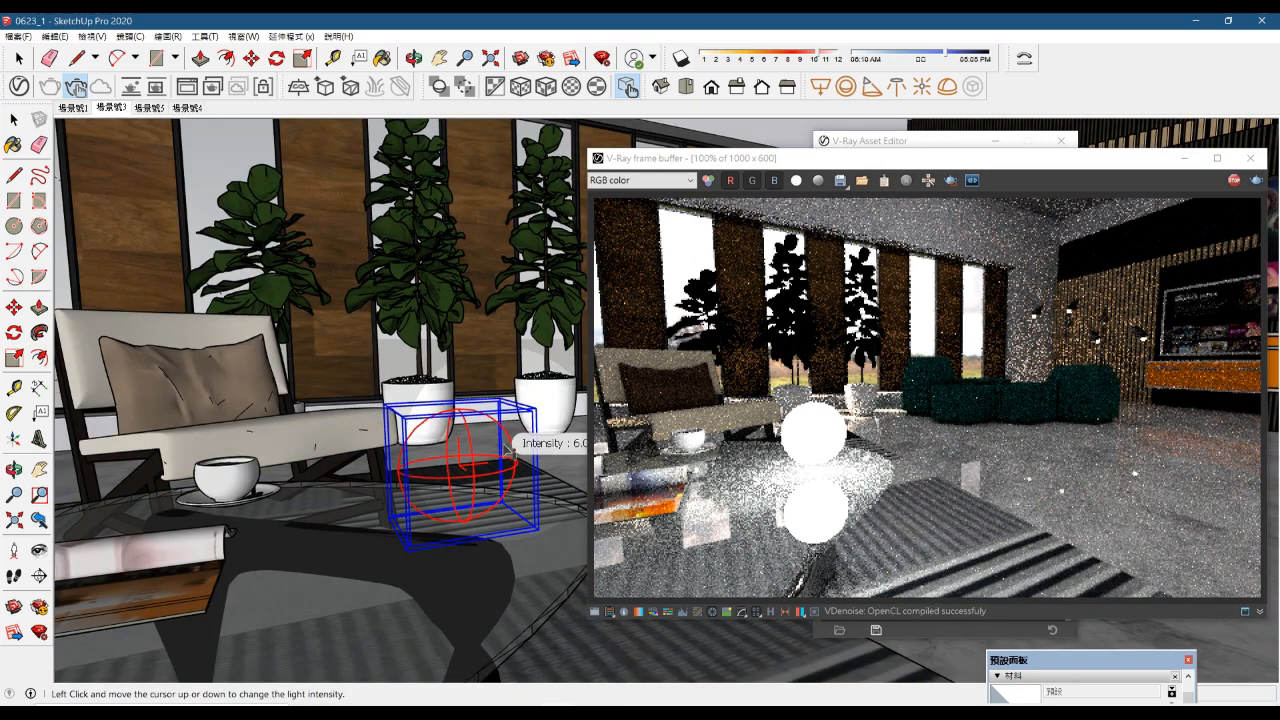
click(503, 553)
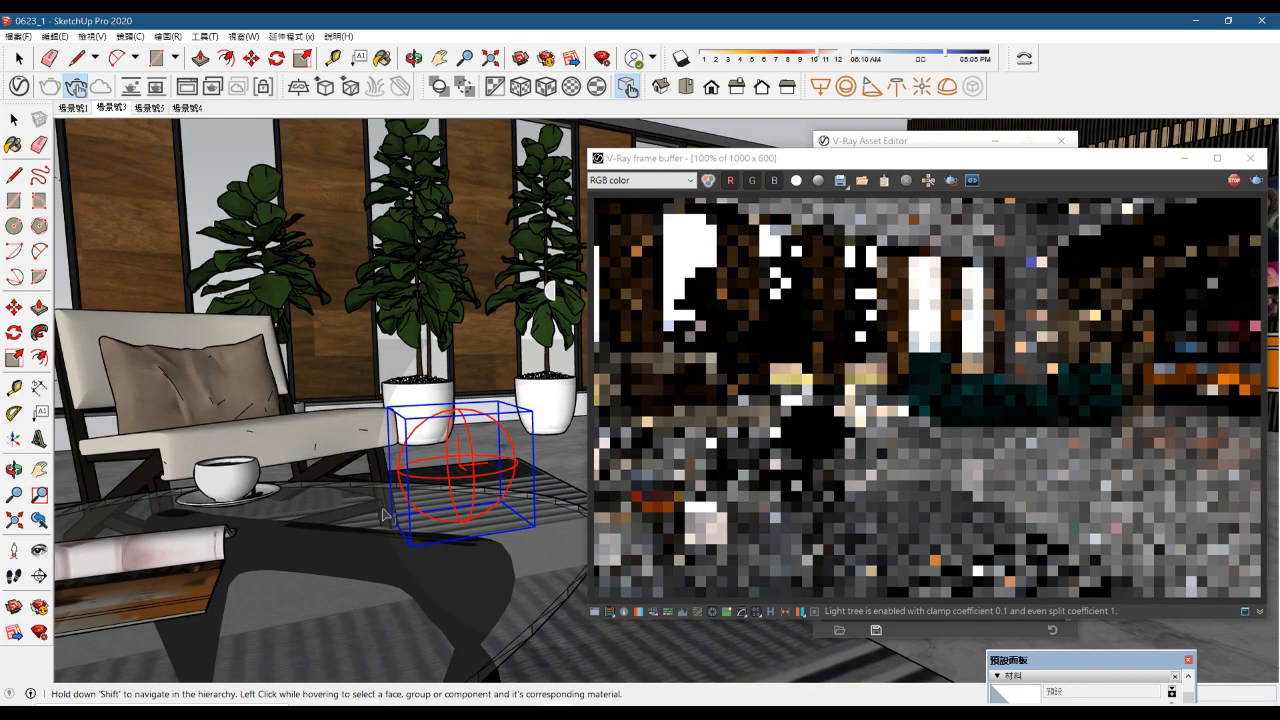
Step: Raise the intensity of the sphere light at the coffee table, then lower it, watching the interactive render respond
click(508, 462)
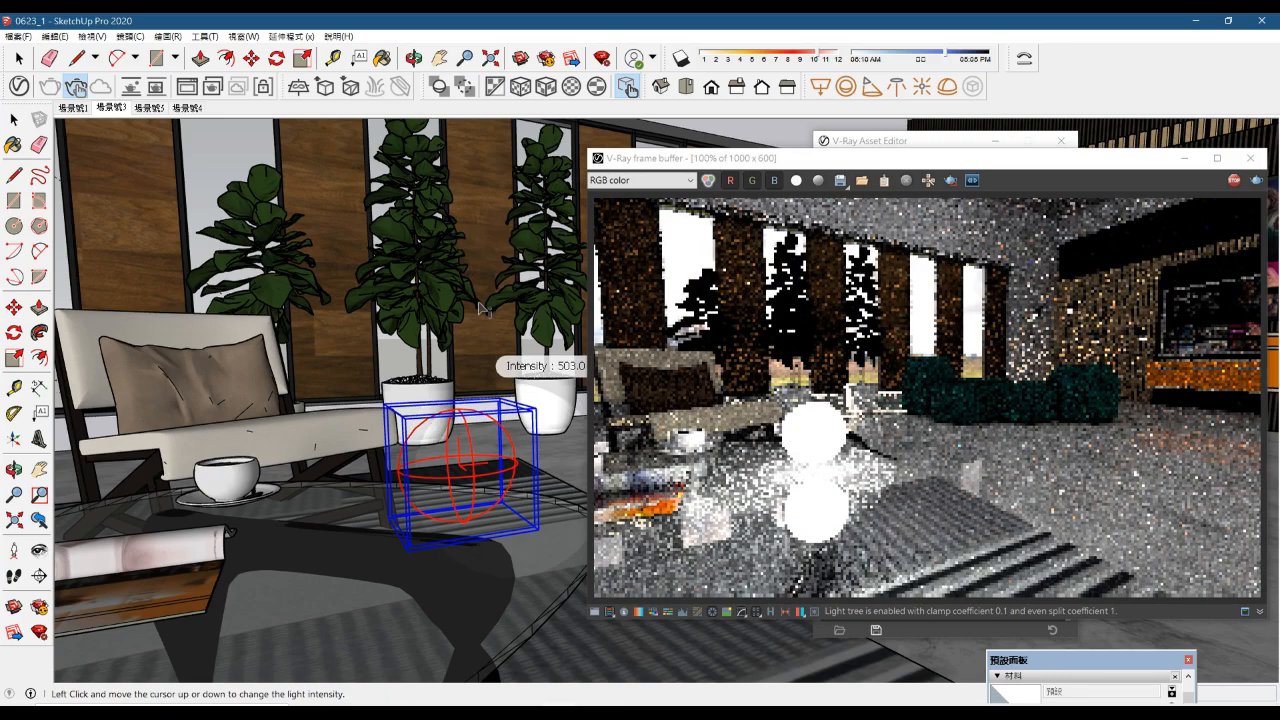
click(470, 247)
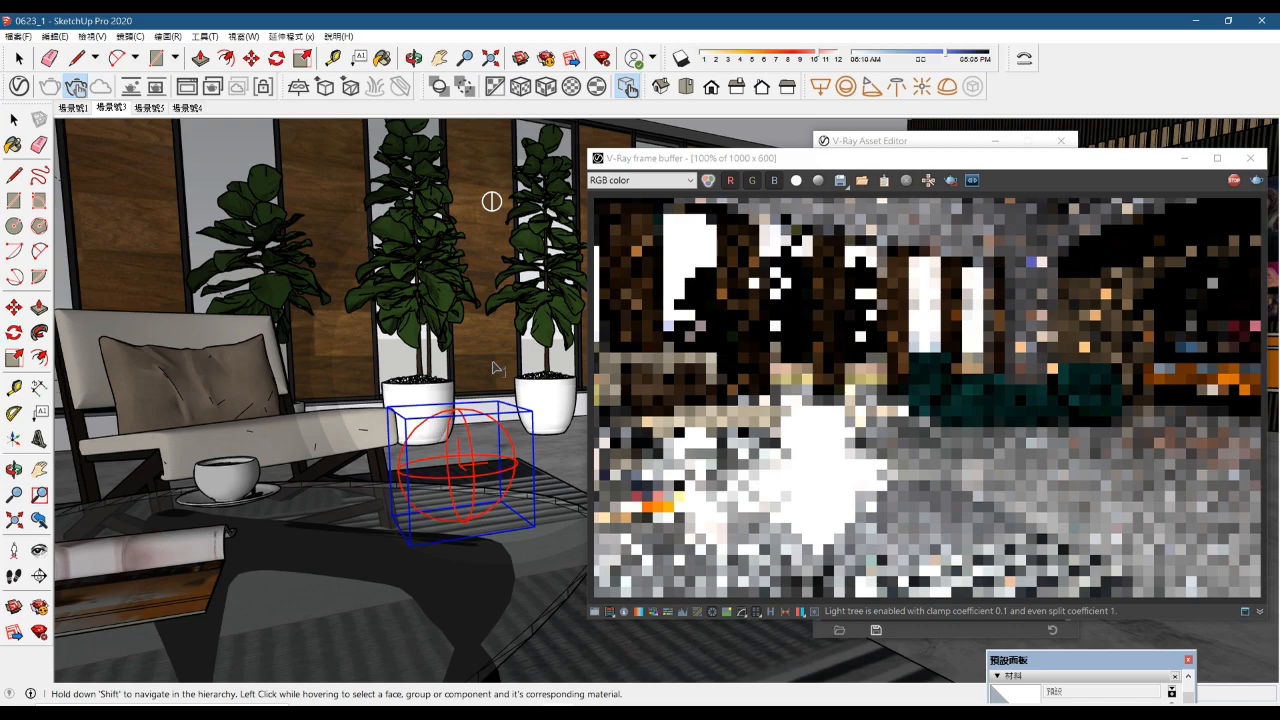
click(463, 452)
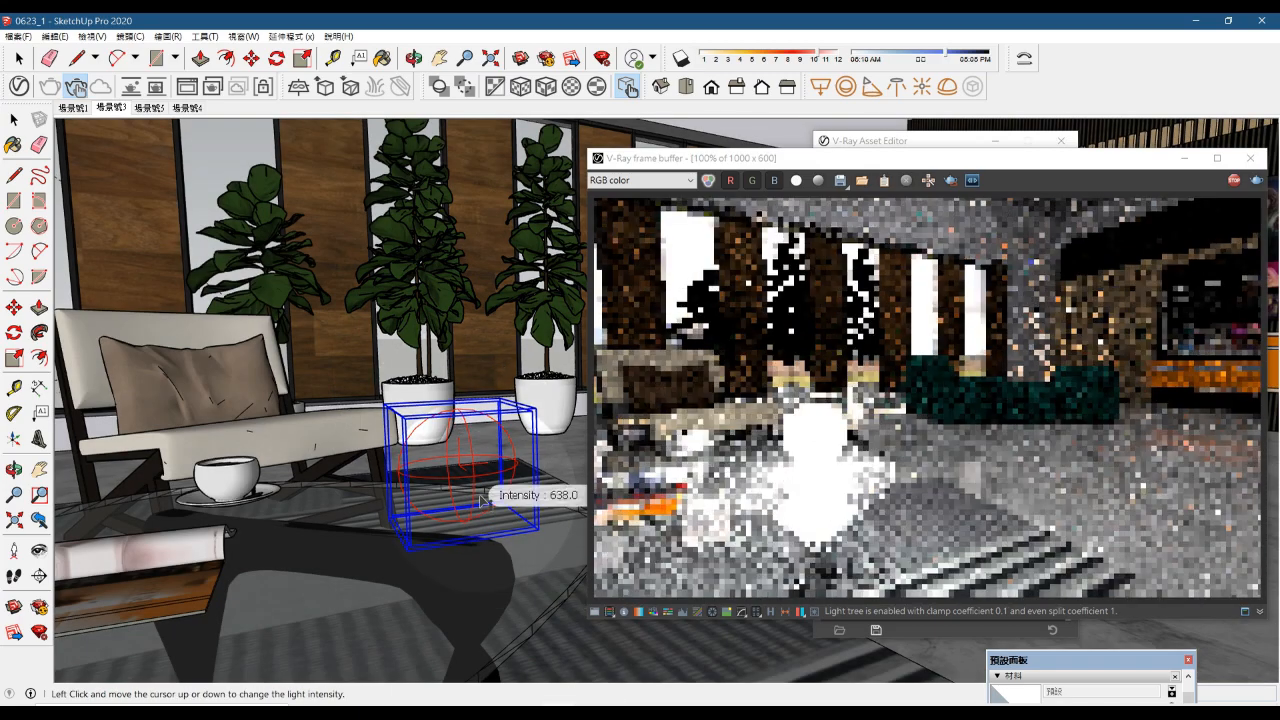
click(510, 566)
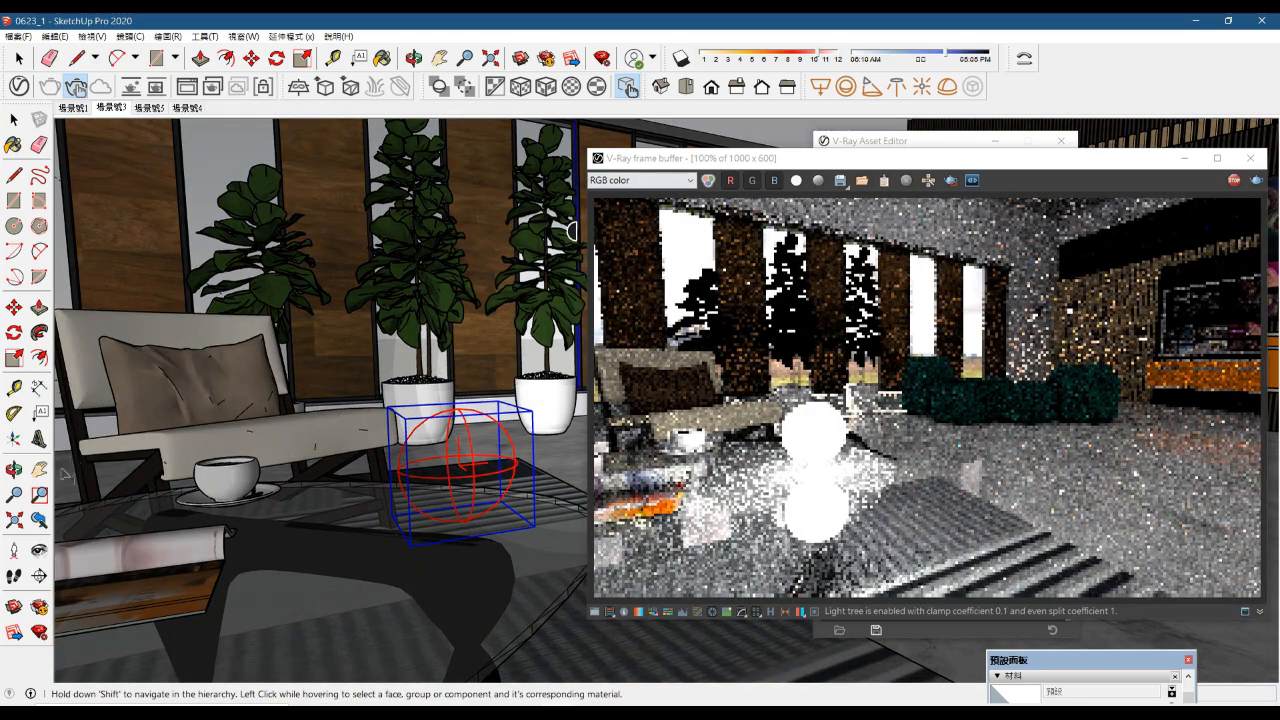
Step: Bring the ceiling spotlights into view beside the frame buffer and lower the intensity of the one just right of the corner to about 26
click(40, 469)
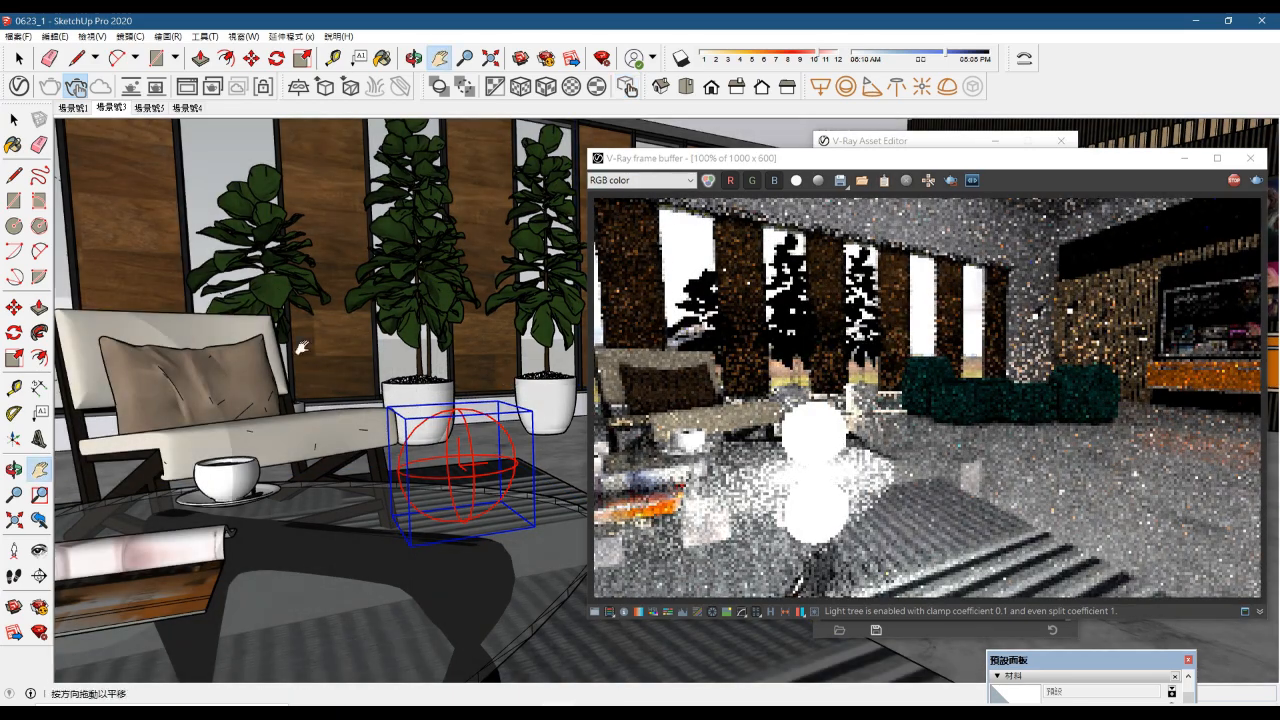
mouse_move(390, 265)
mouse_down()
mouse_move(312, 428)
mouse_move(243, 453)
mouse_up()
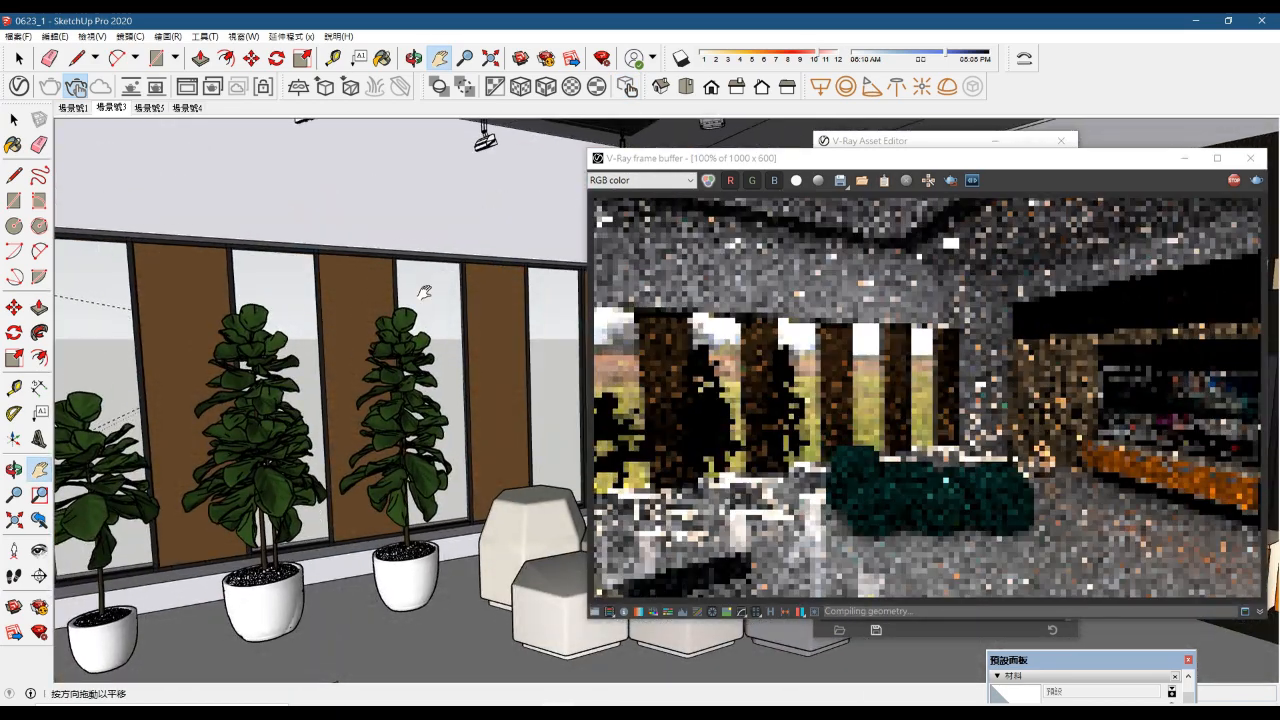
drag(459, 222, 397, 318)
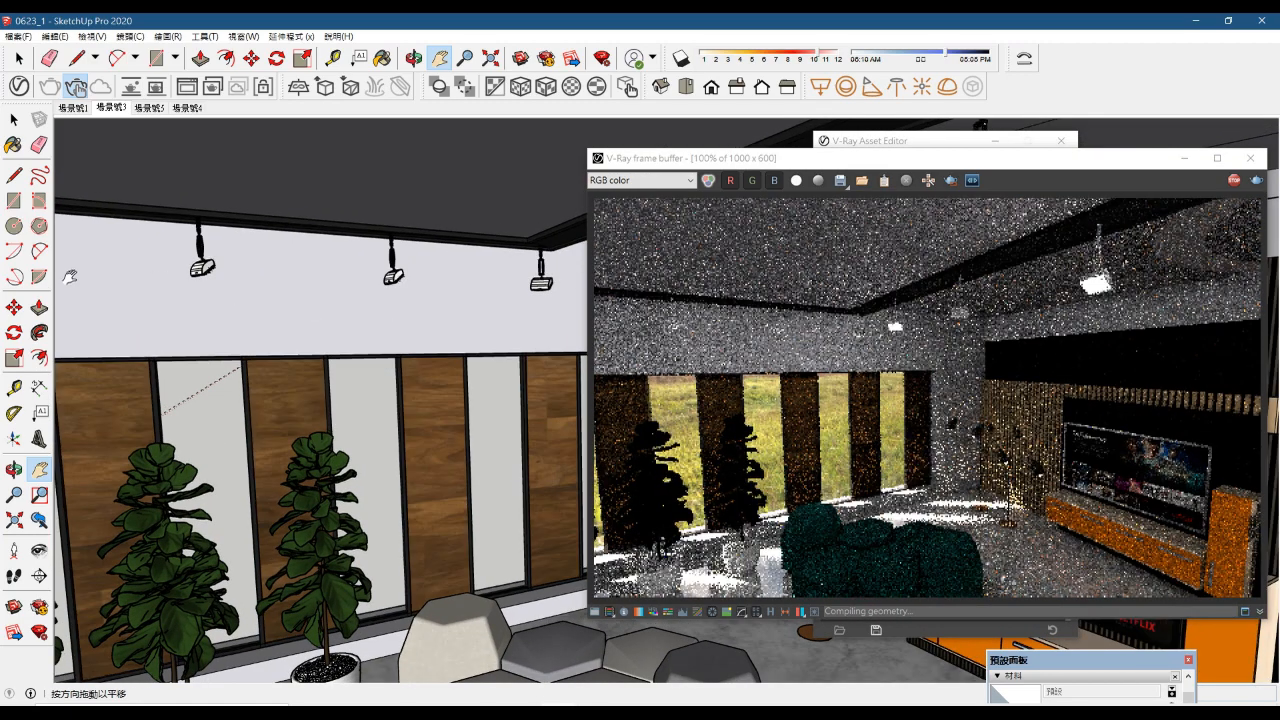
click(627, 88)
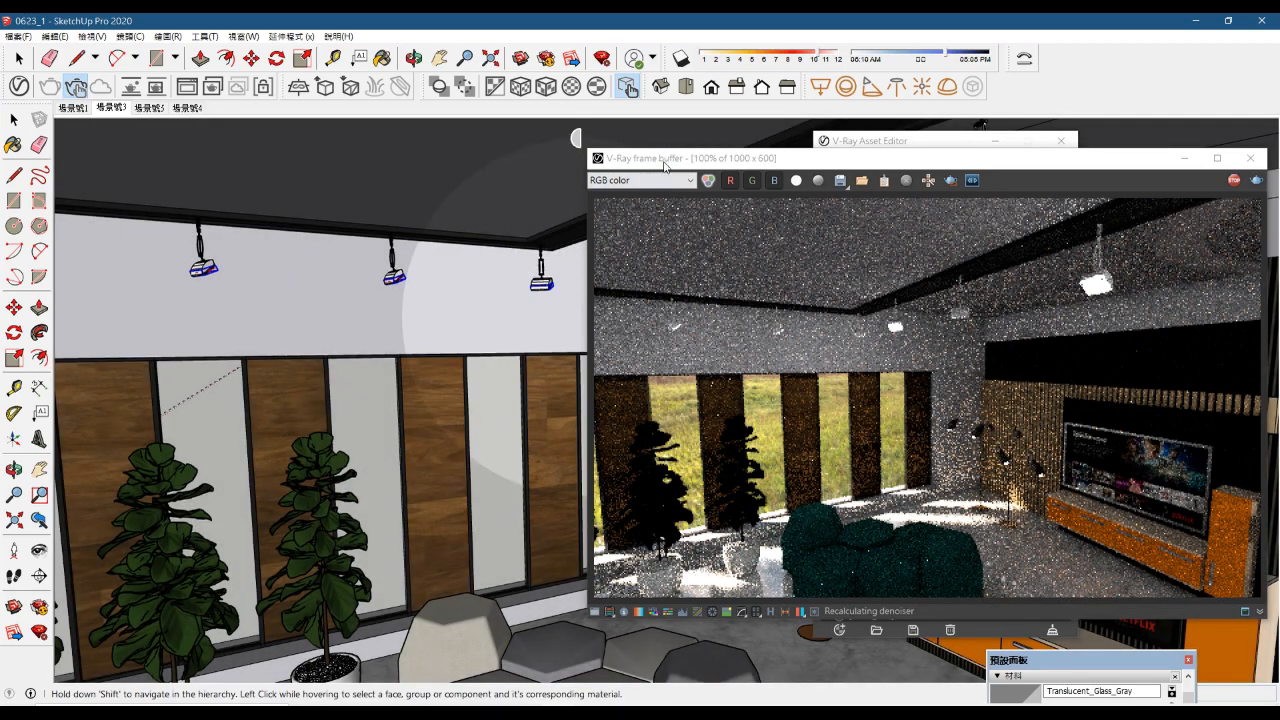
drag(667, 165, 848, 168)
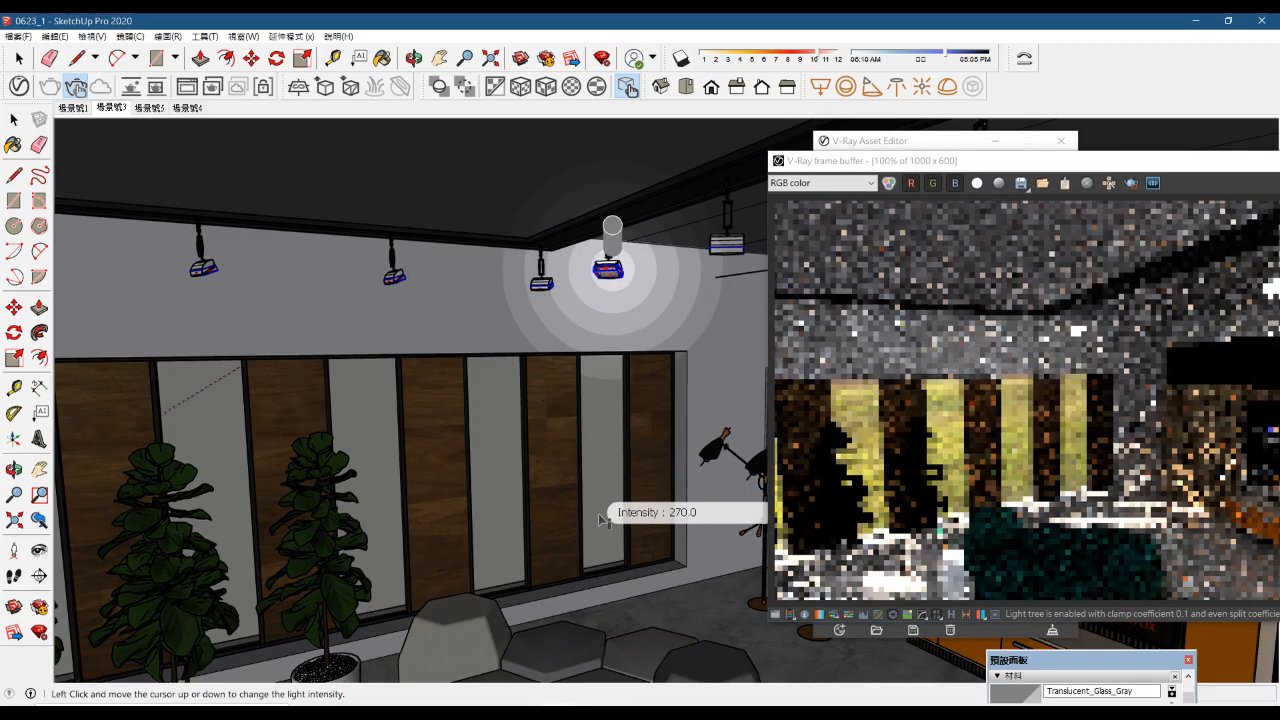
click(600, 549)
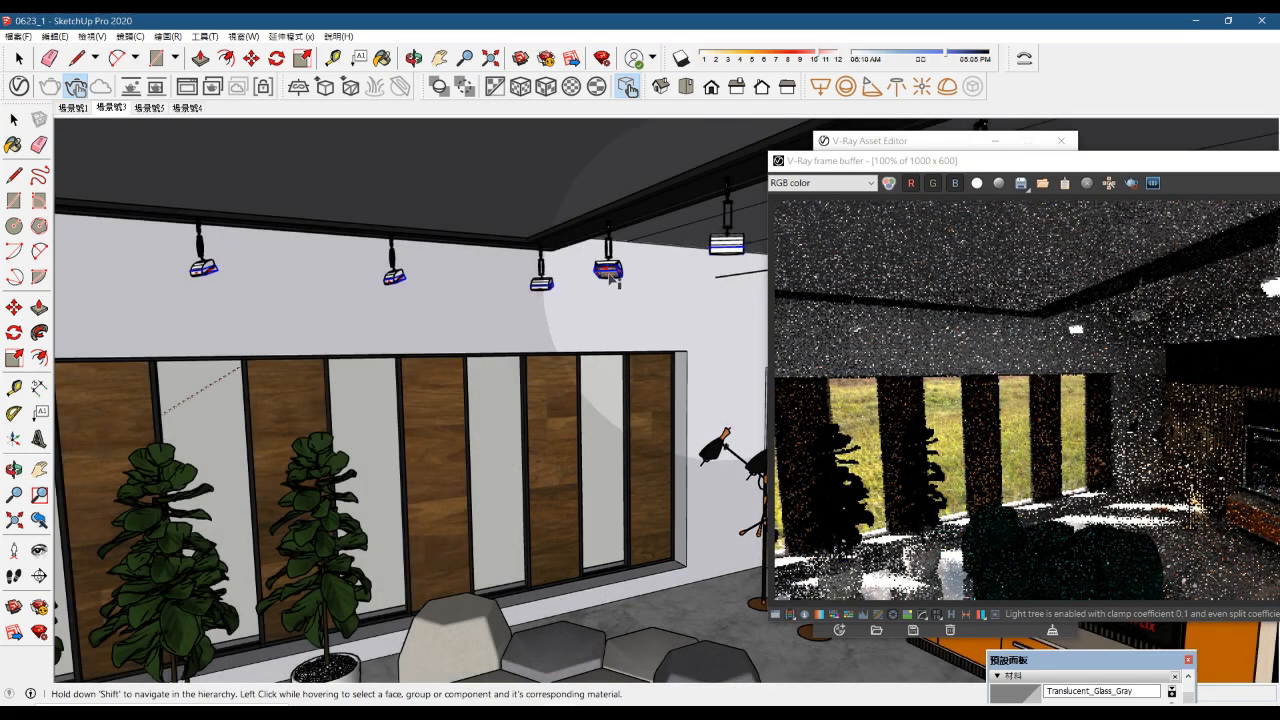
mouse_move(608, 288)
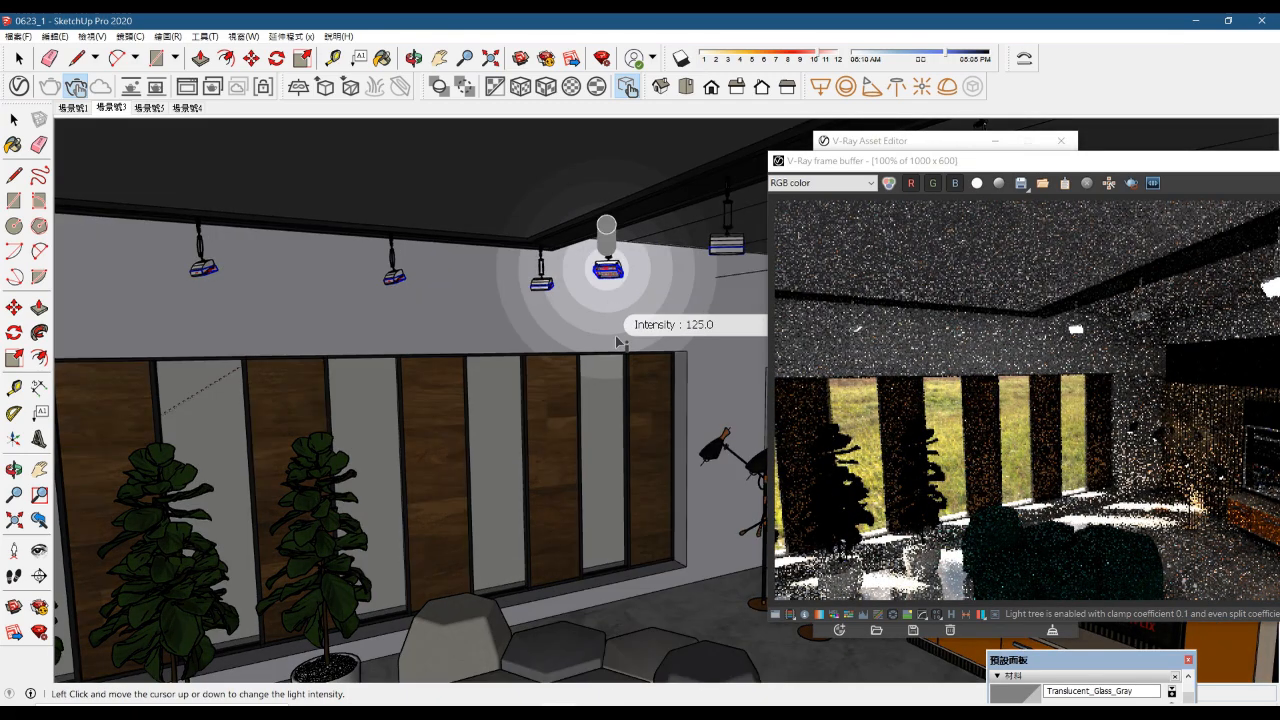
click(615, 397)
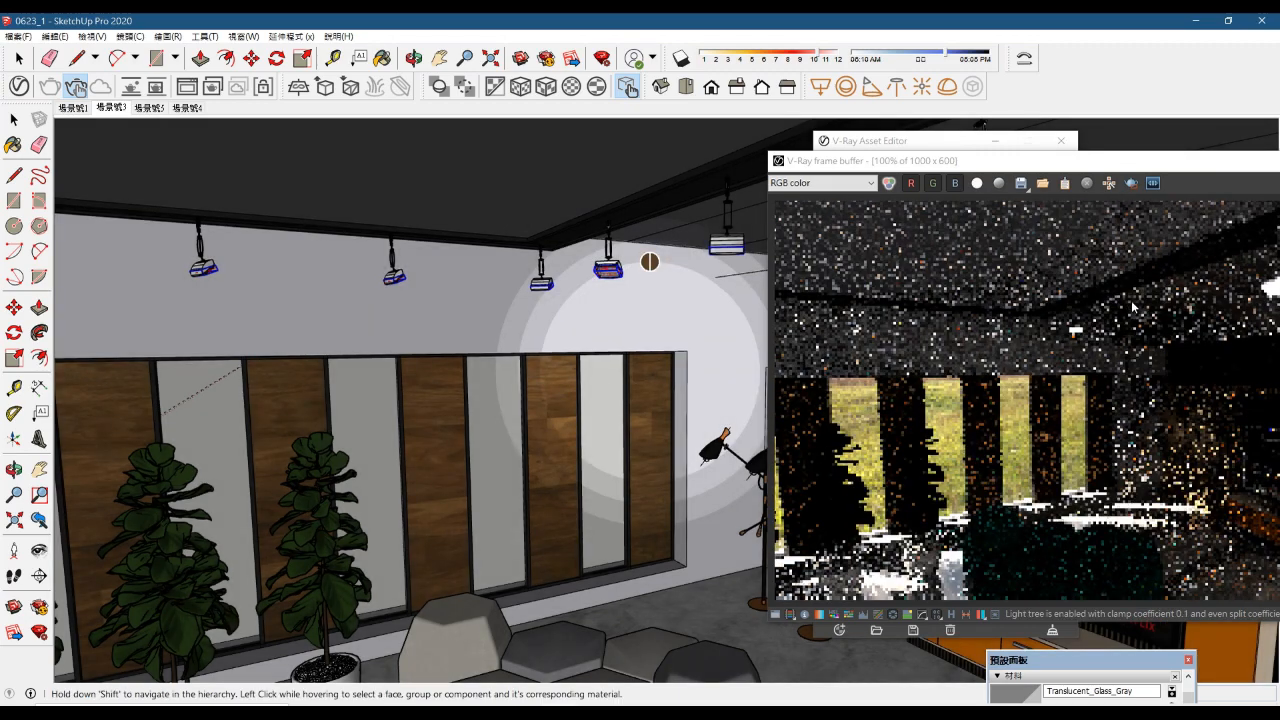
Step: Raise the ceiling spotlights' intensity interactively from the two fixtures beside the room's corner
mouse_move(614, 280)
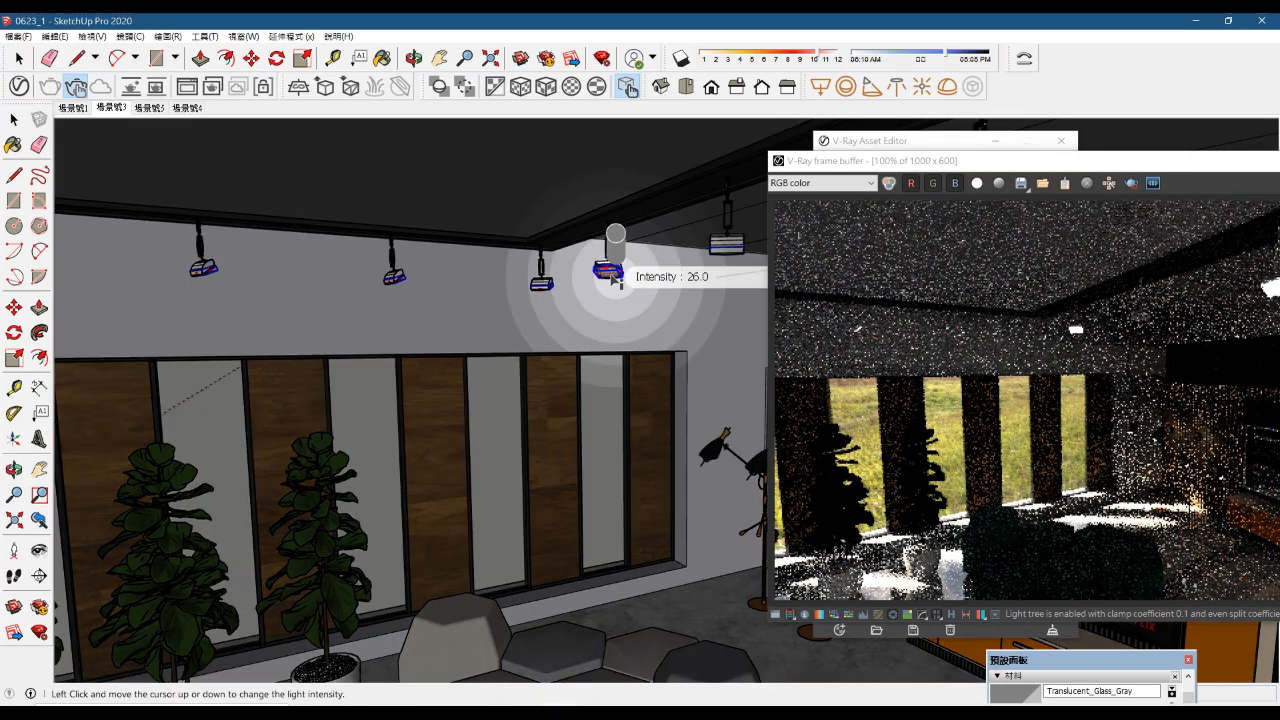
click(612, 176)
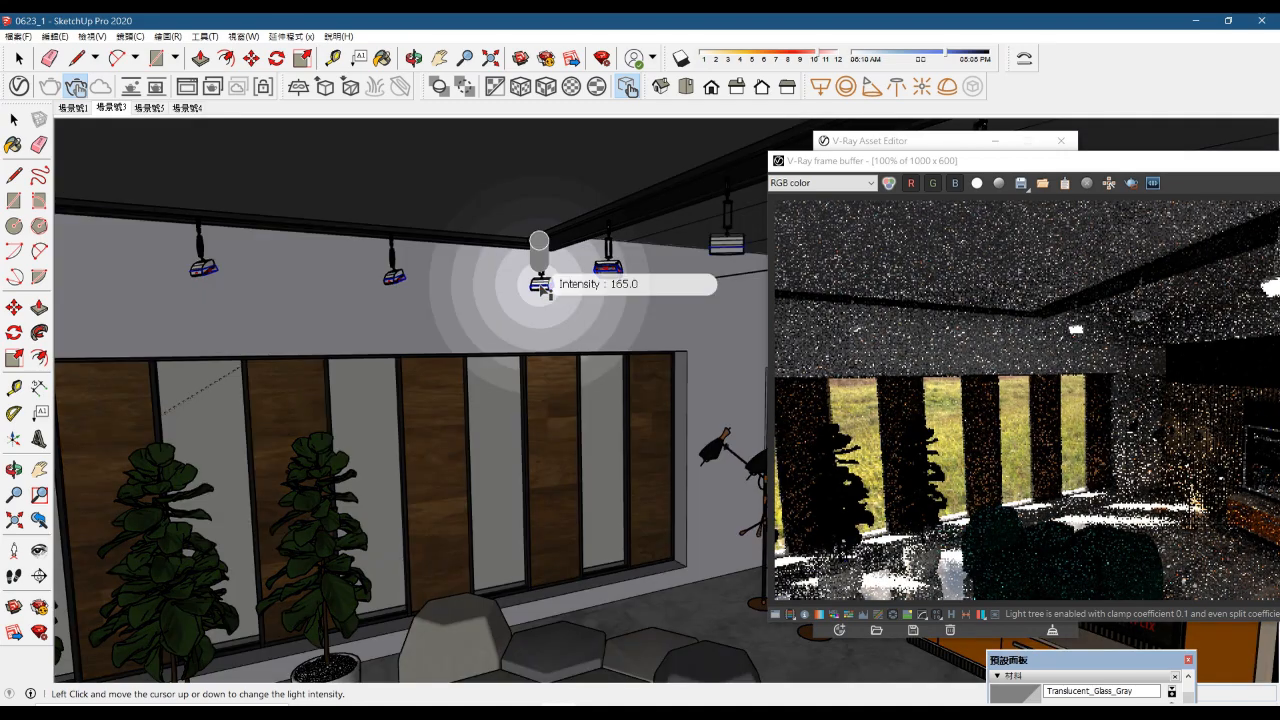
click(537, 281)
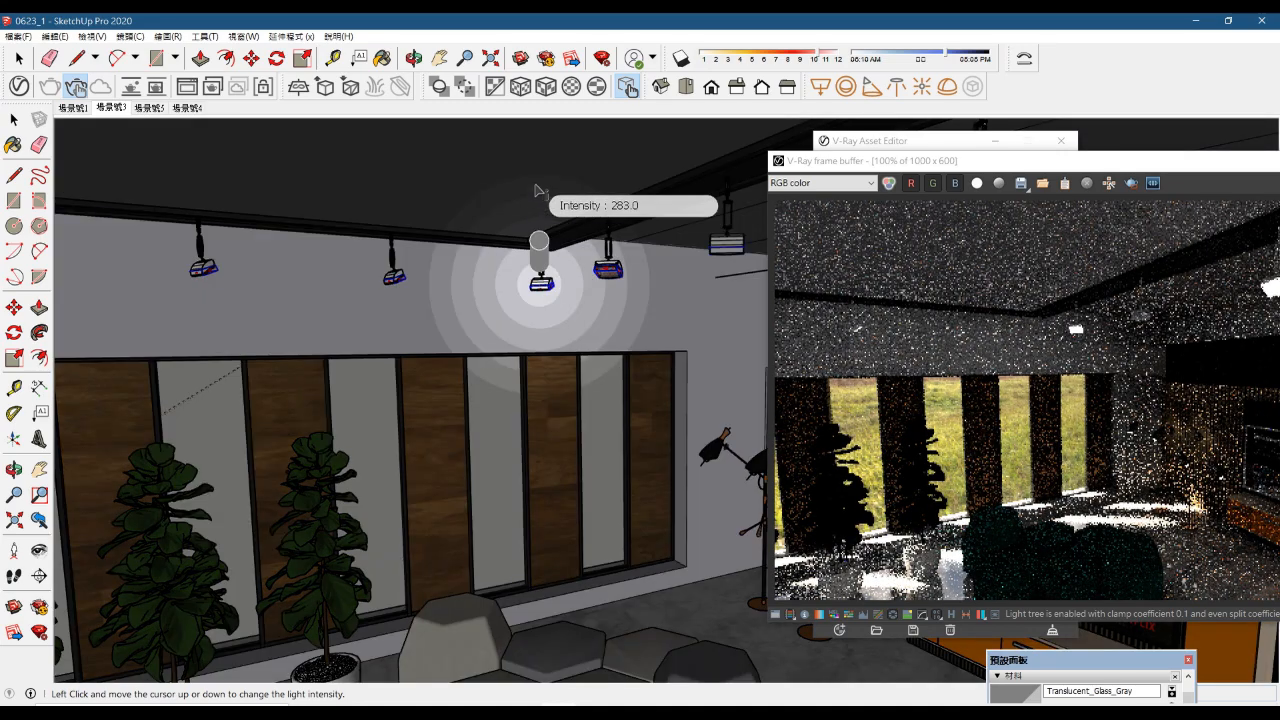
click(531, 156)
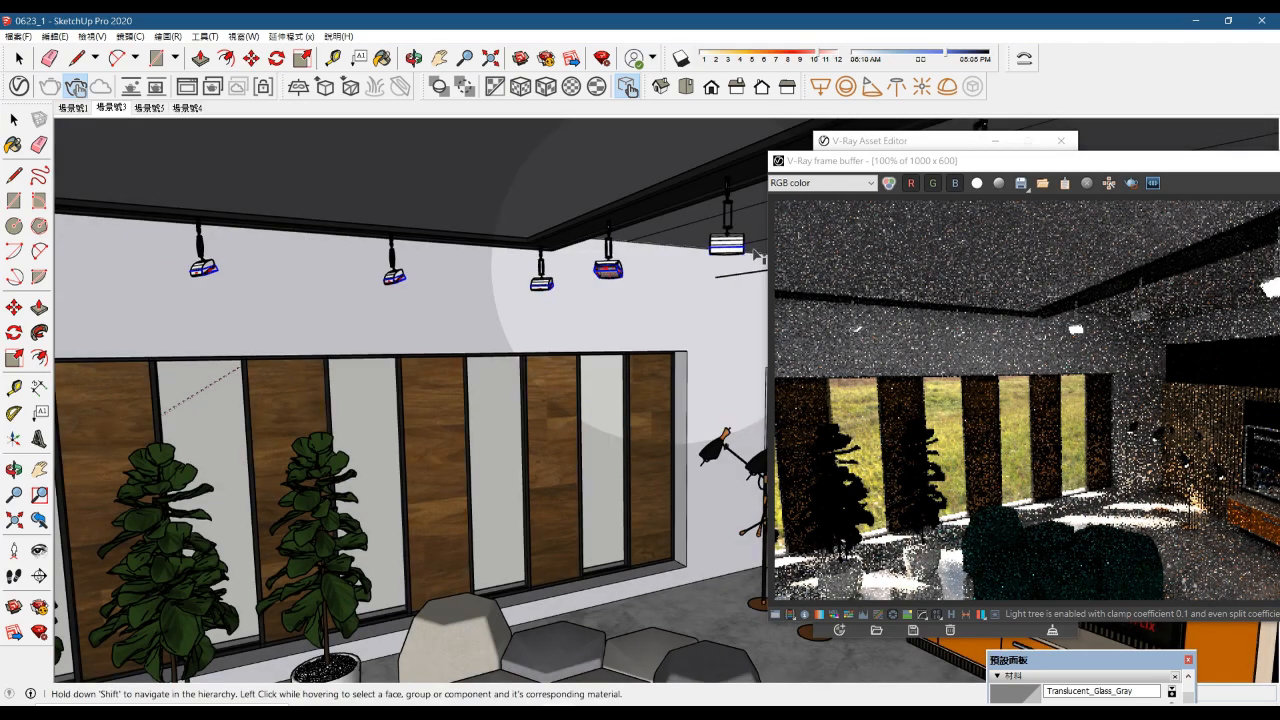
Step: Uncover the floor lamps beside the slatted wall and raise the intensity of the leftmost lamp head's light interactively
mouse_move(734, 253)
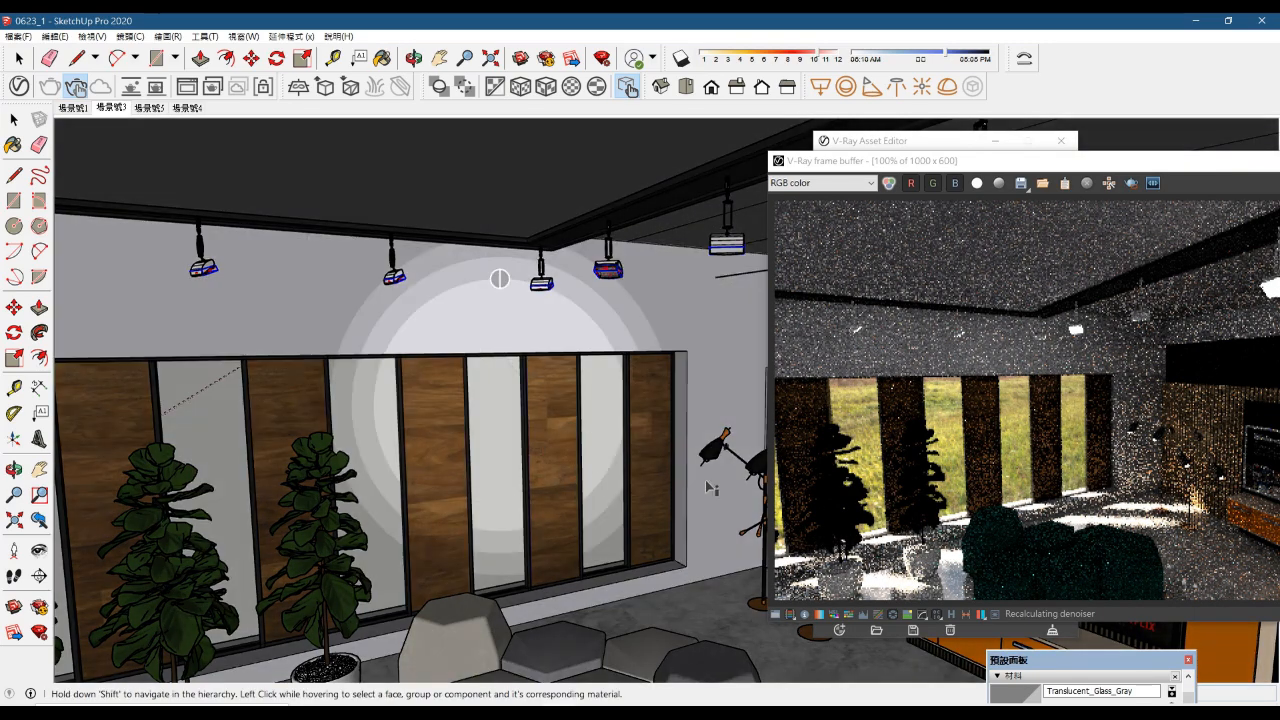
mouse_move(710, 455)
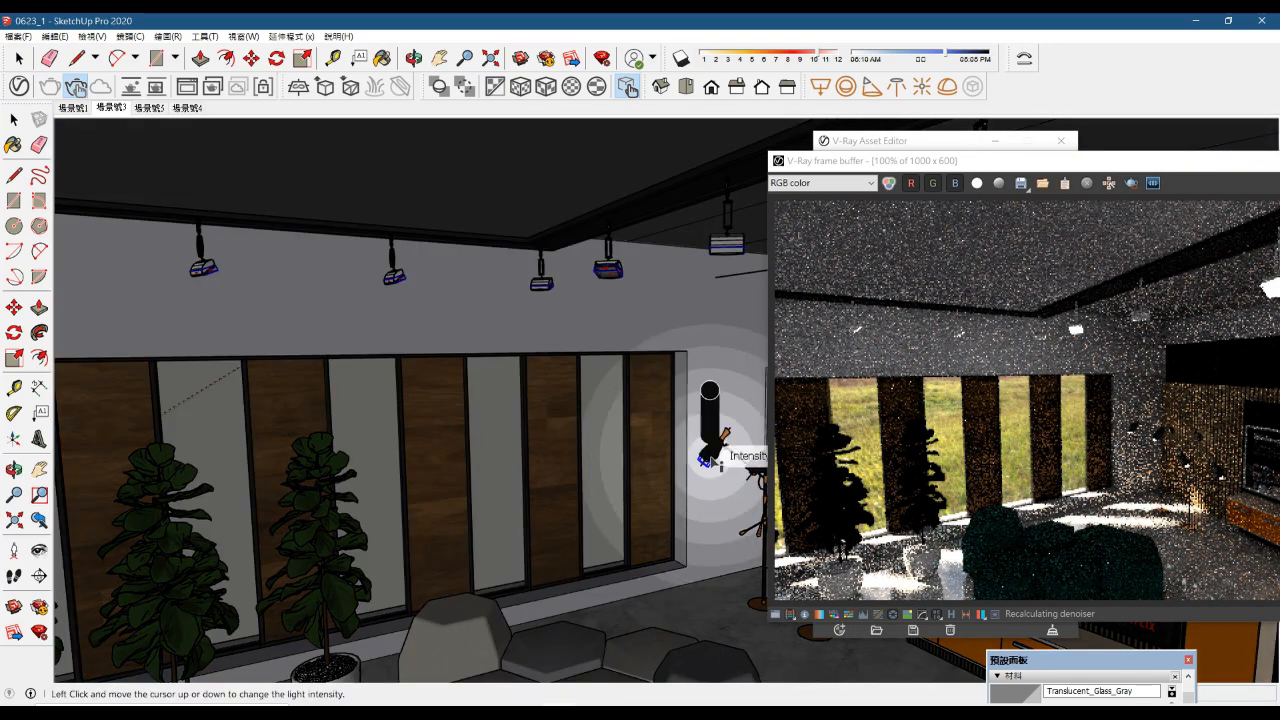
drag(898, 161, 1058, 163)
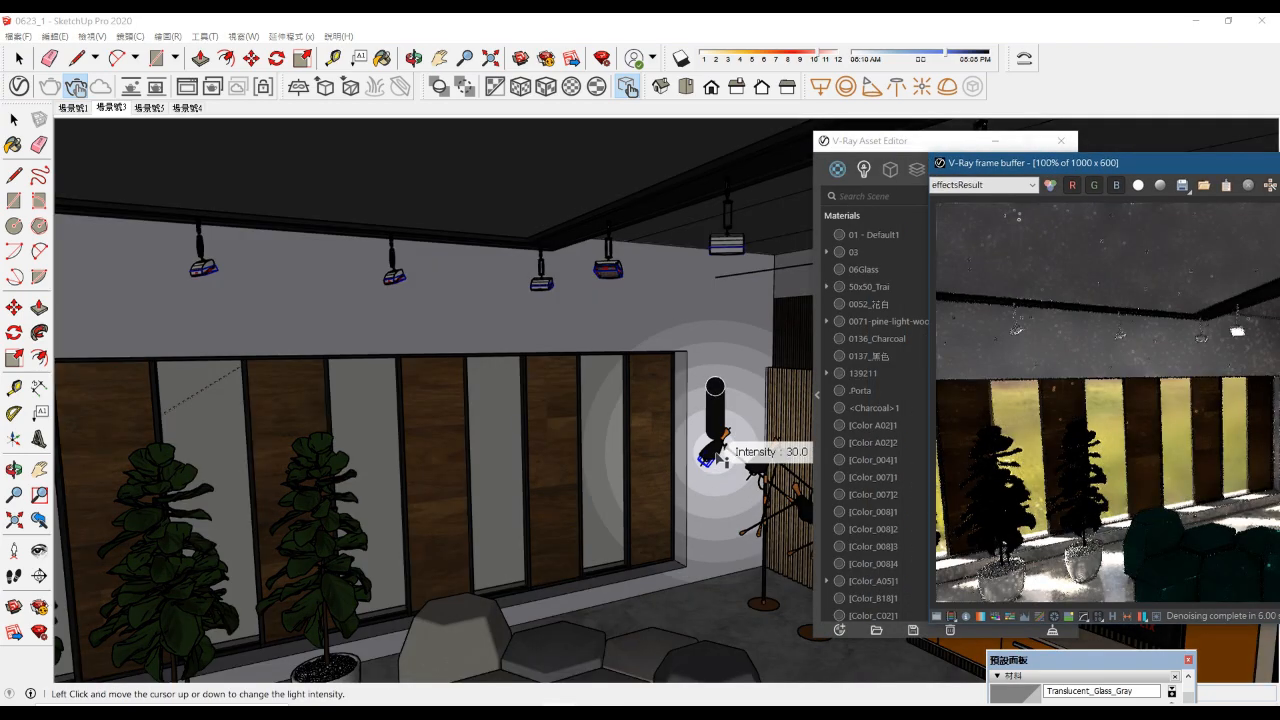
drag(717, 456, 719, 382)
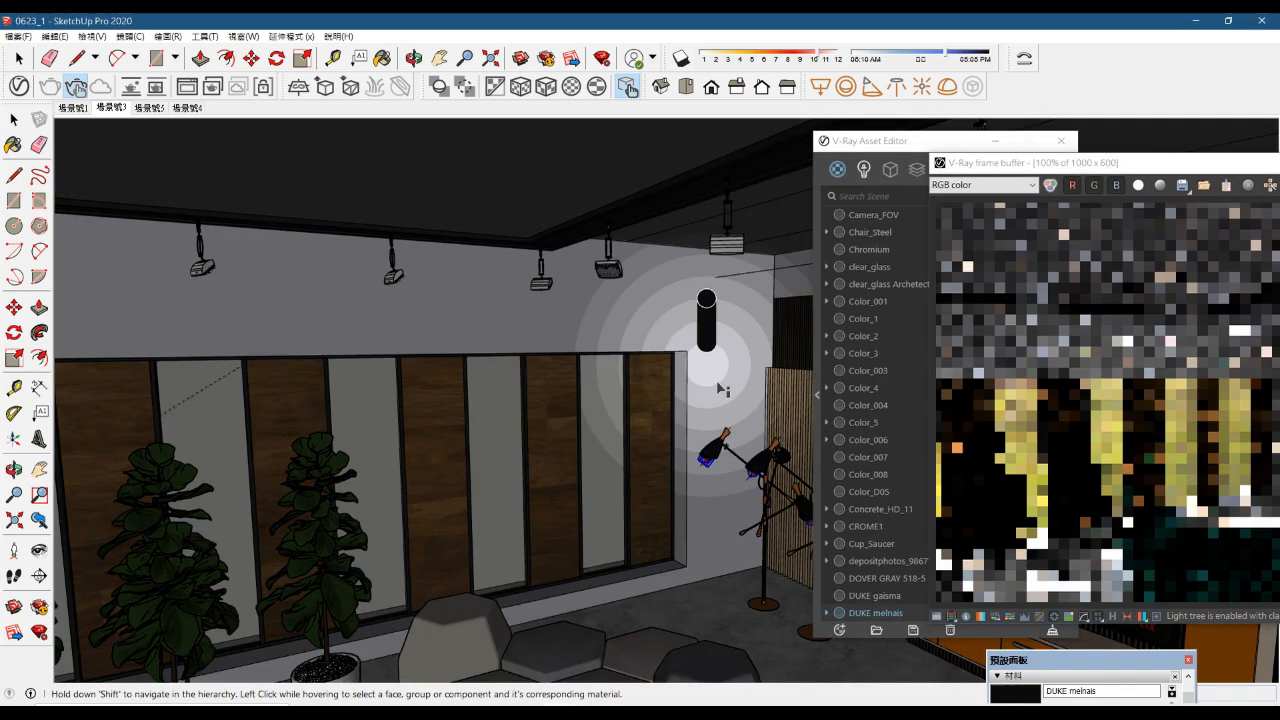
Step: Rearrange the frame buffer and Asset Editor to expose the TV wall, and dim the ceiling spotlight nearest it in two passes
drag(1172, 163, 706, 108)
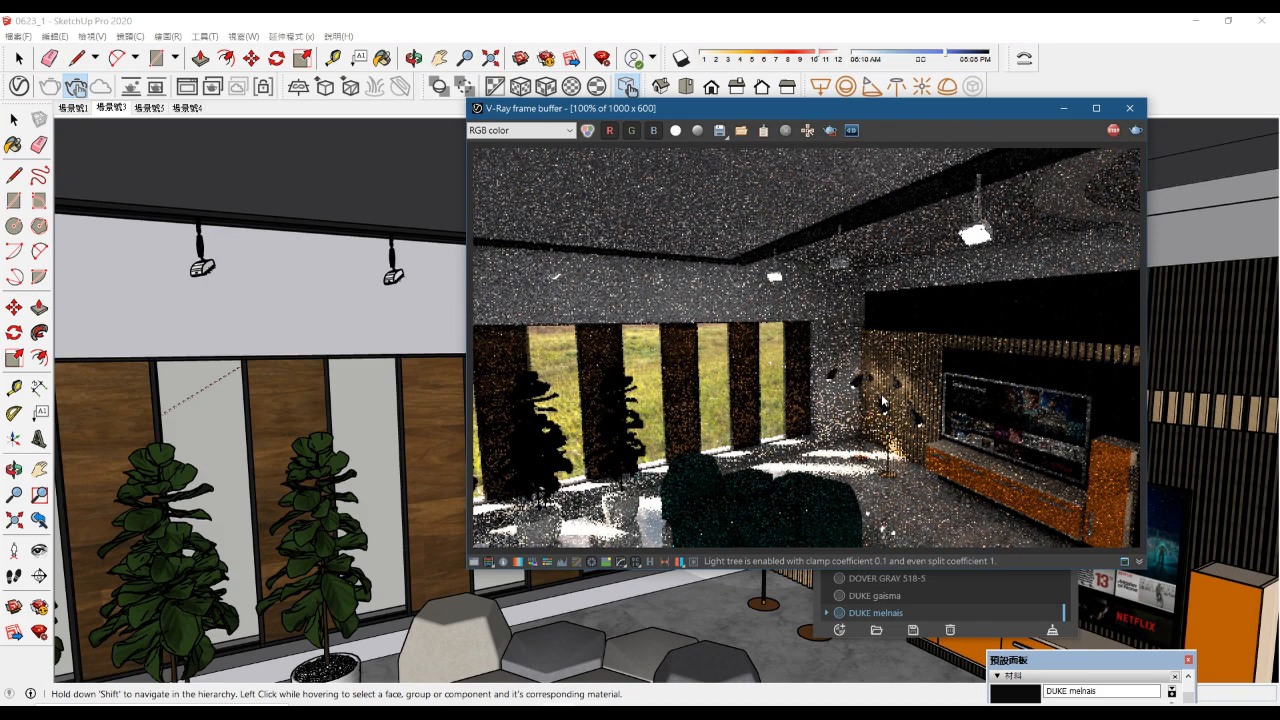
drag(852, 110, 370, 146)
drag(870, 134, 1129, 176)
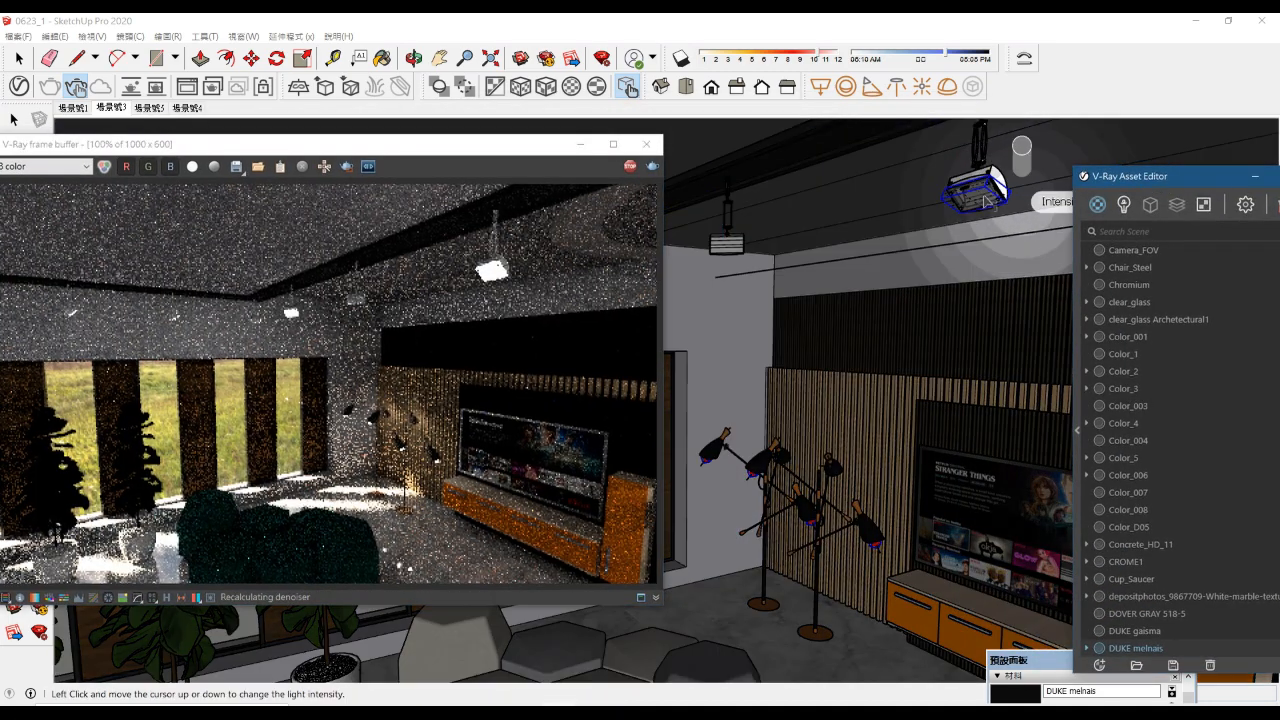
click(992, 322)
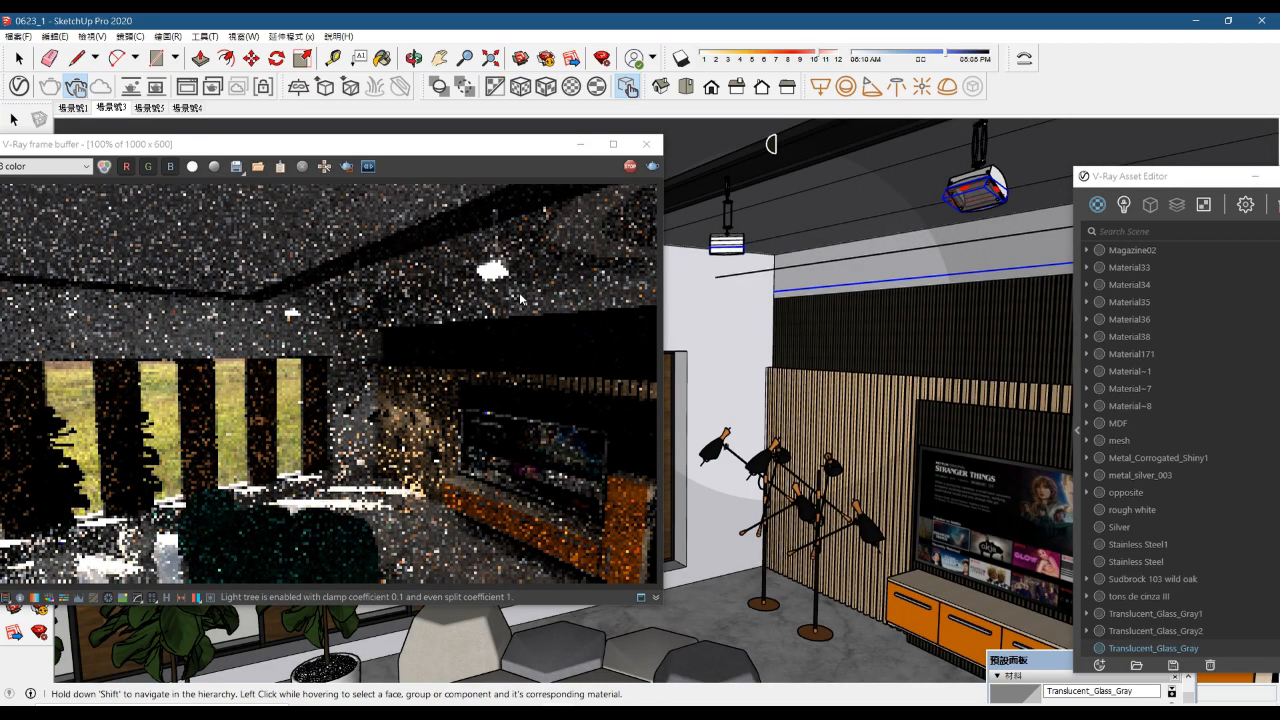
click(980, 192)
click(988, 330)
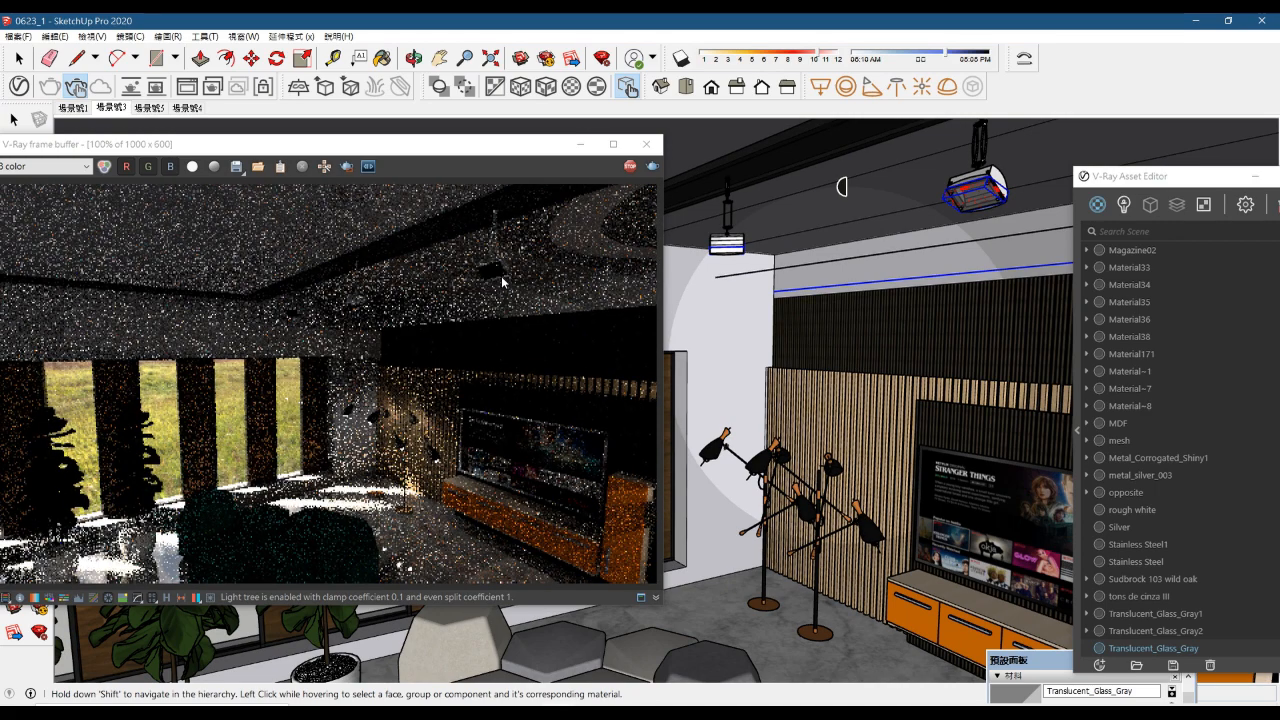
Step: Raise the intensity of the ceiling spotlight nearest the TV wall in several passes to about 365
click(975, 185)
click(975, 130)
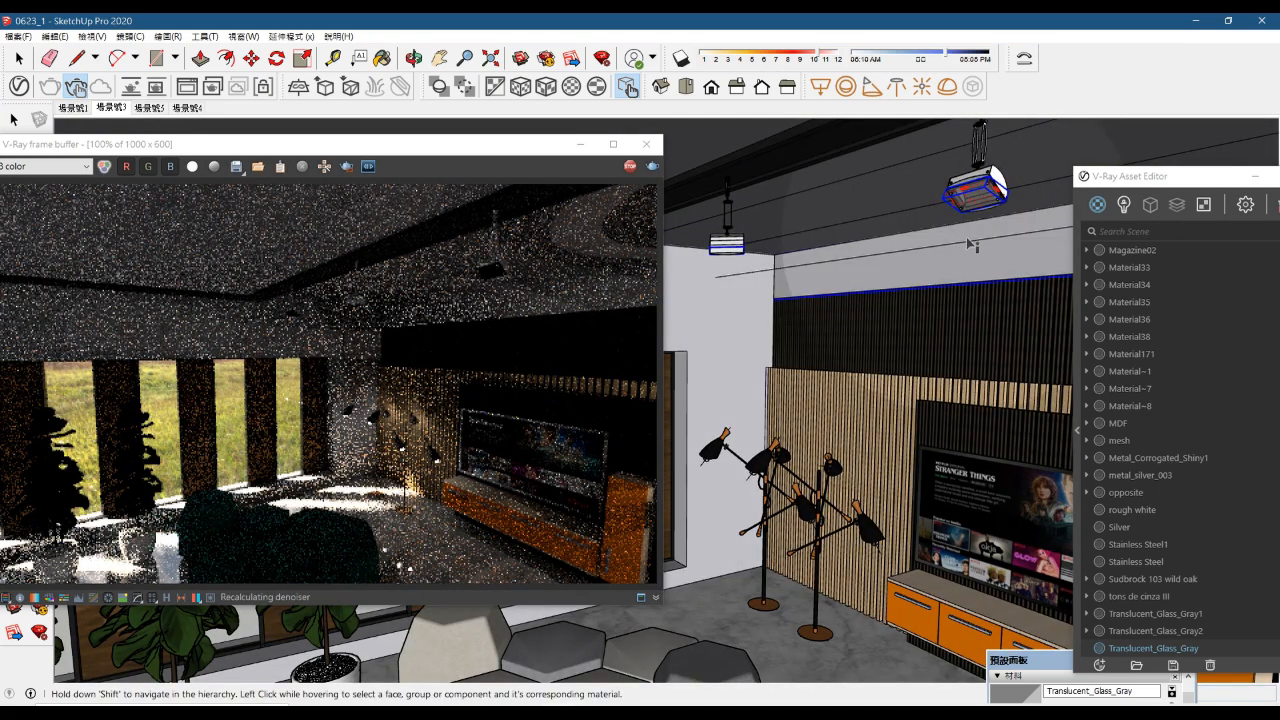
click(975, 190)
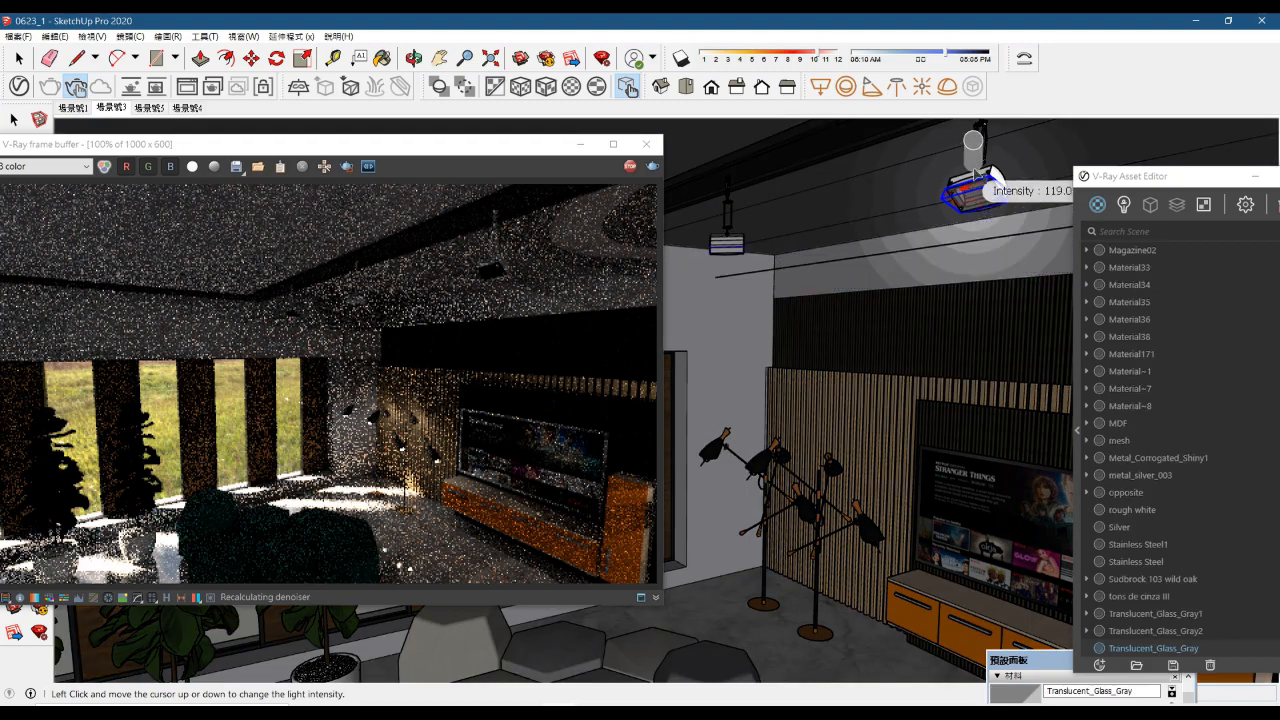
click(976, 180)
click(978, 192)
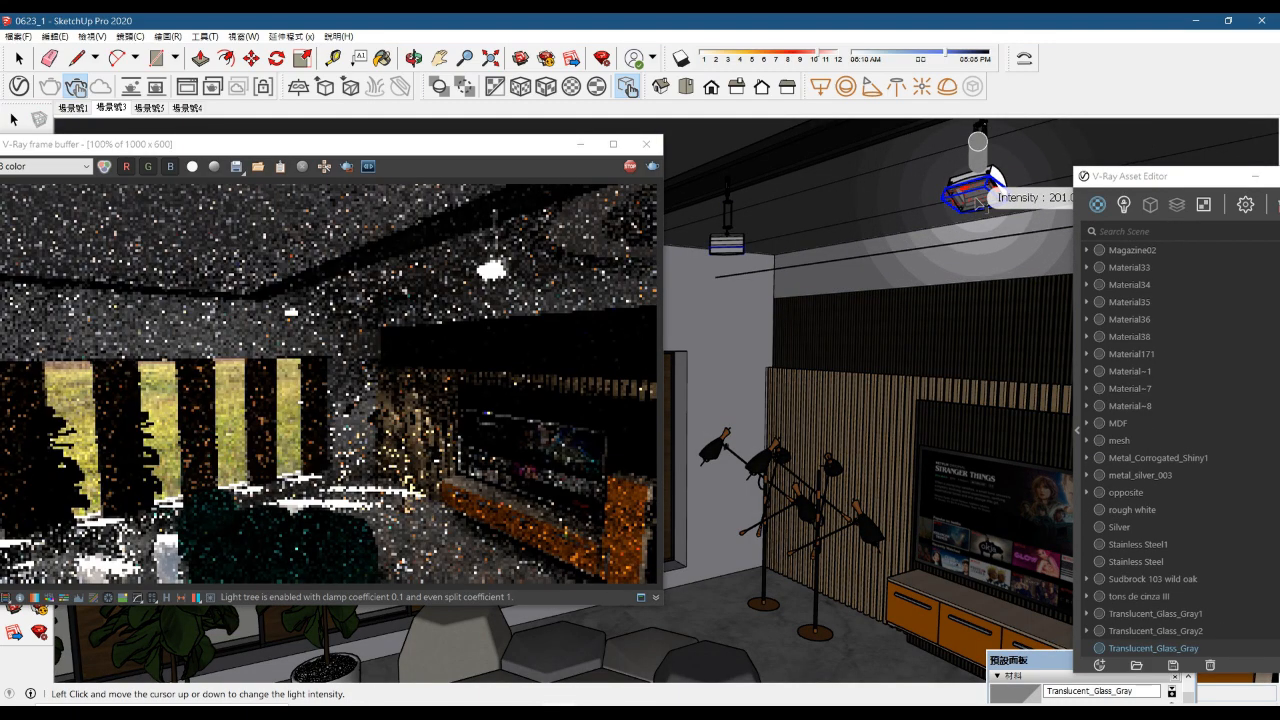
click(976, 135)
click(976, 192)
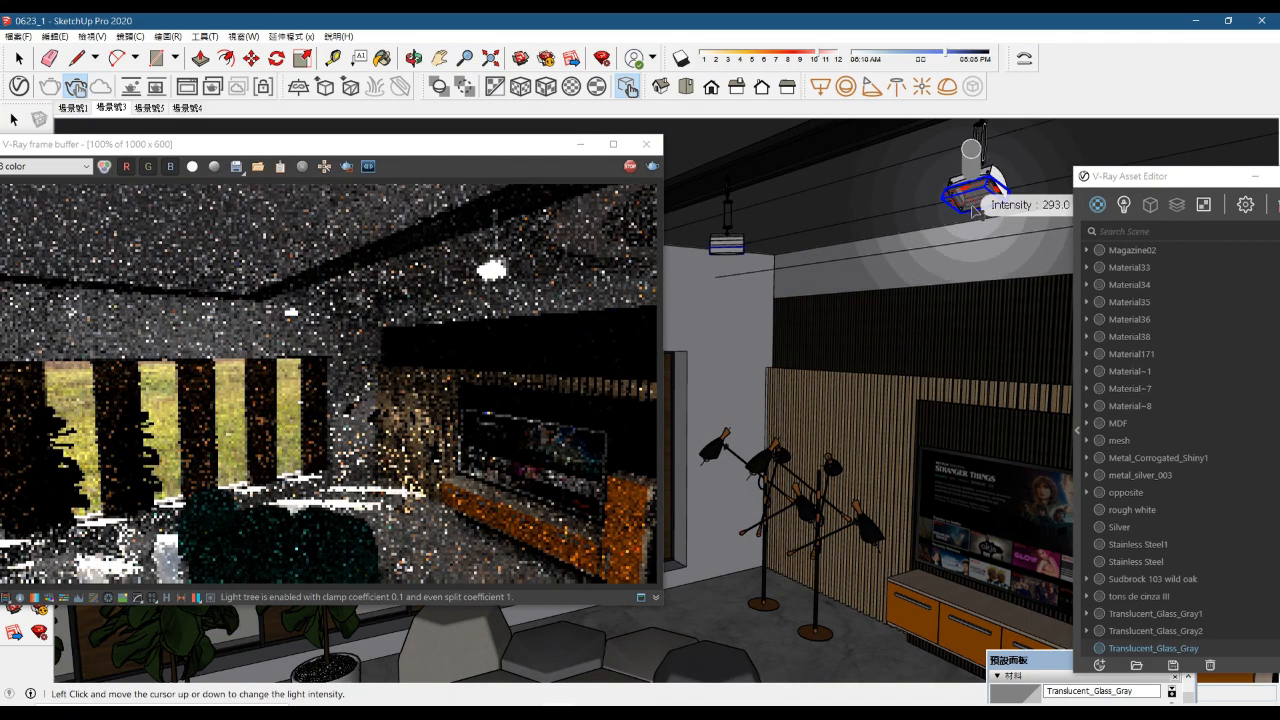
click(976, 190)
click(975, 187)
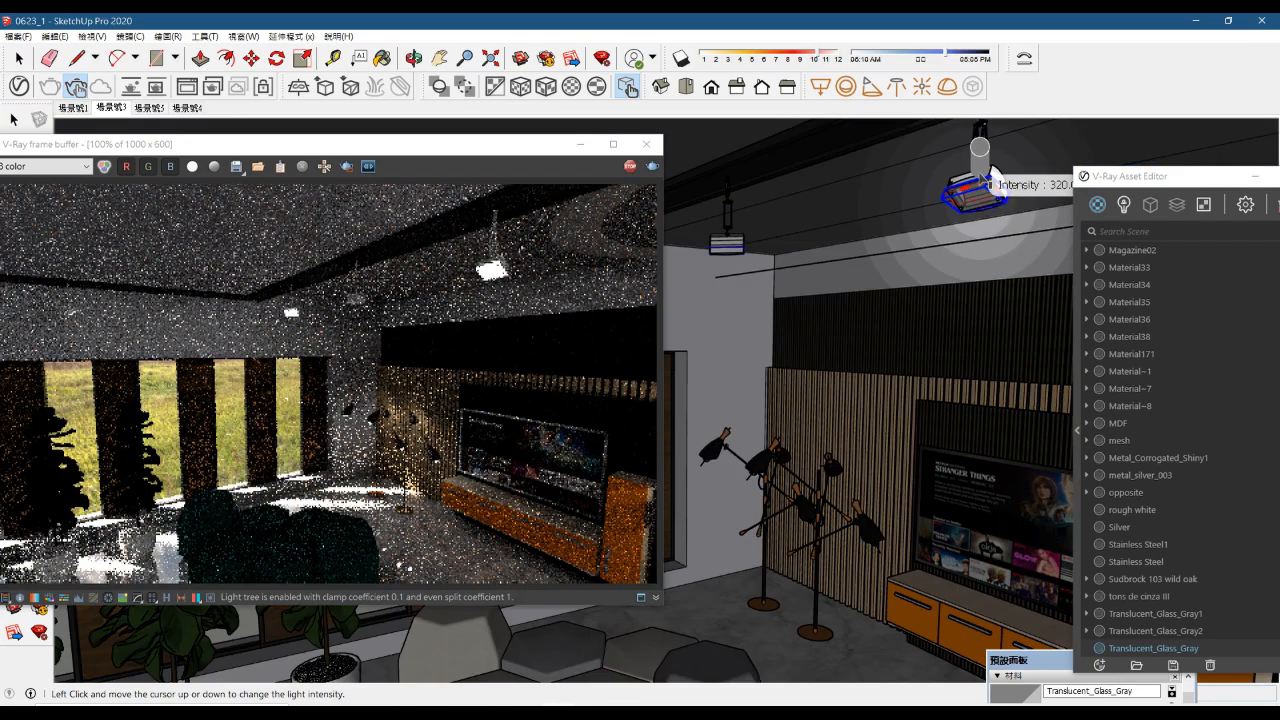
click(976, 188)
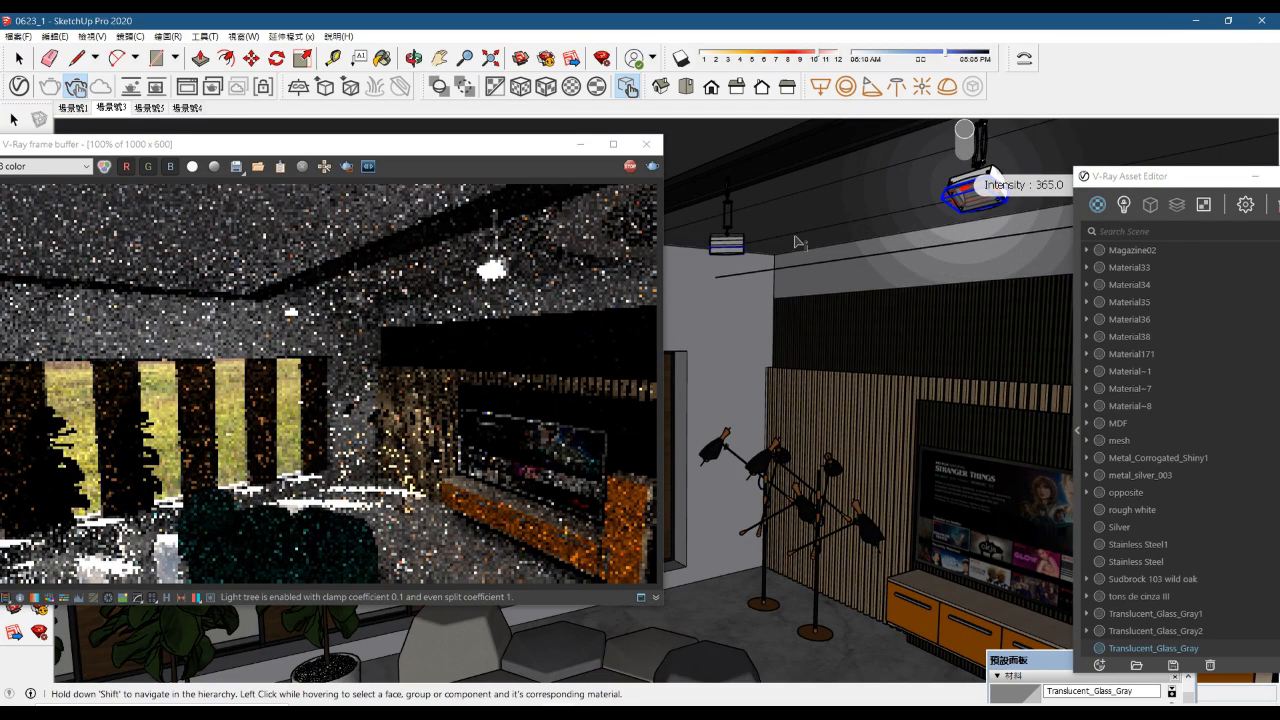
Step: Get a close-up of the floor lamps against the slatted wall and raise the lamp head light's intensity interactively to about 516
mouse_move(386, 148)
mouse_down()
mouse_move(423, 387)
mouse_move(421, 612)
mouse_up()
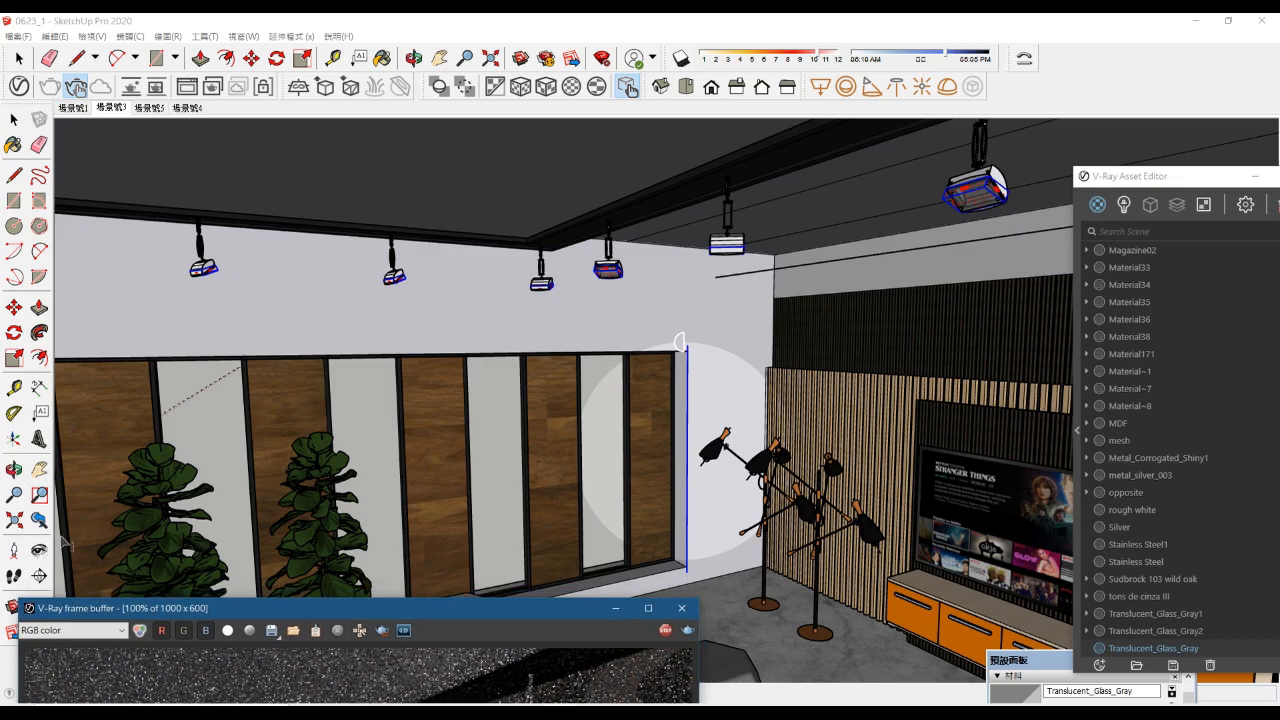
key(o)
scroll(768, 485, up, 6)
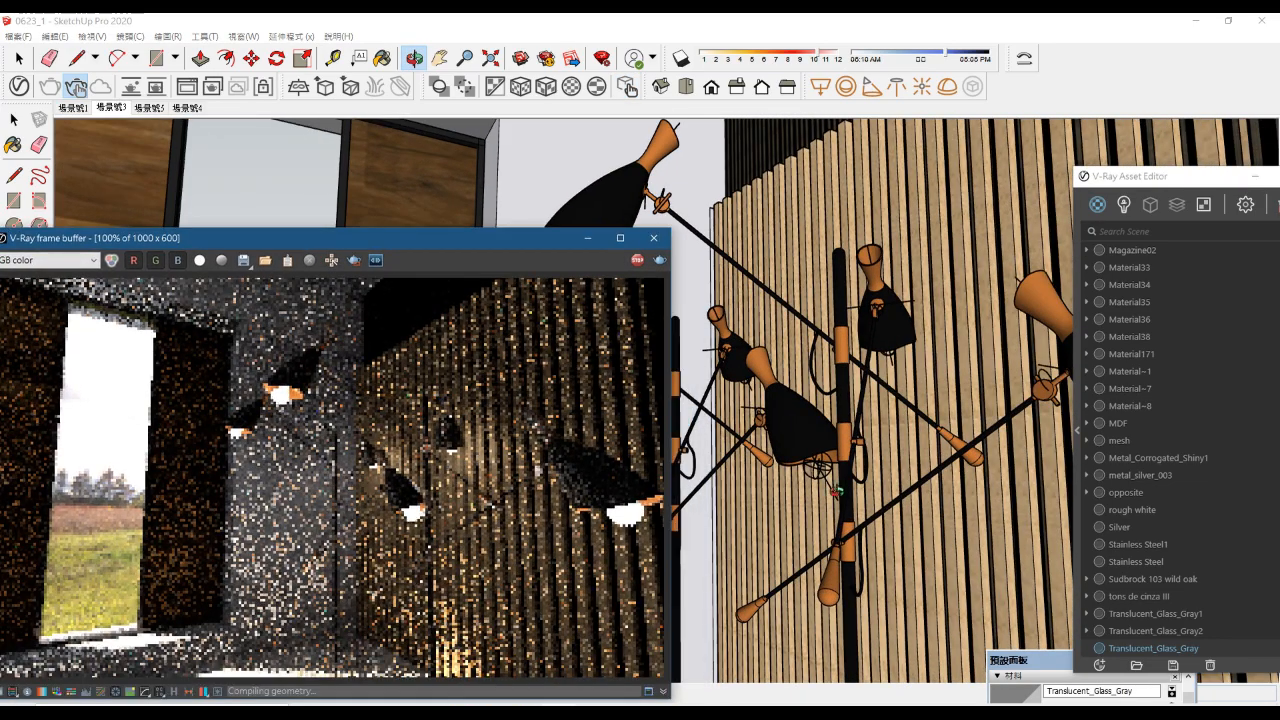
click(627, 86)
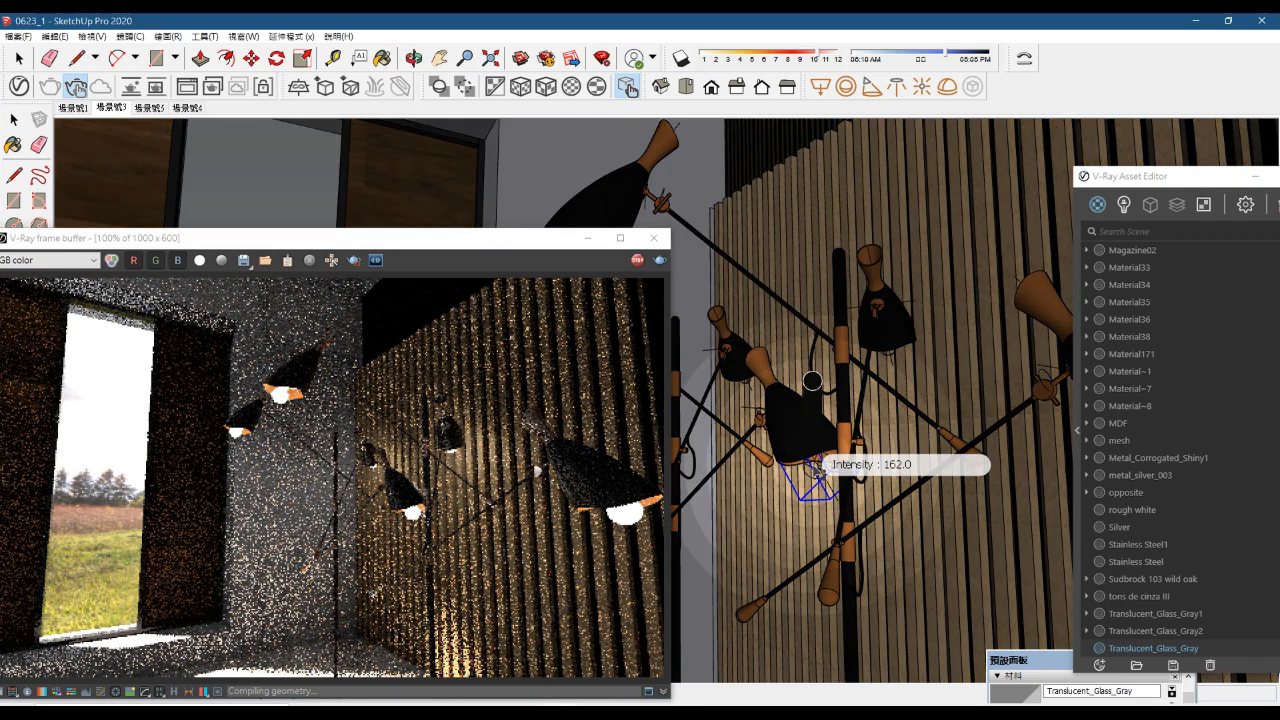
drag(812, 462, 812, 328)
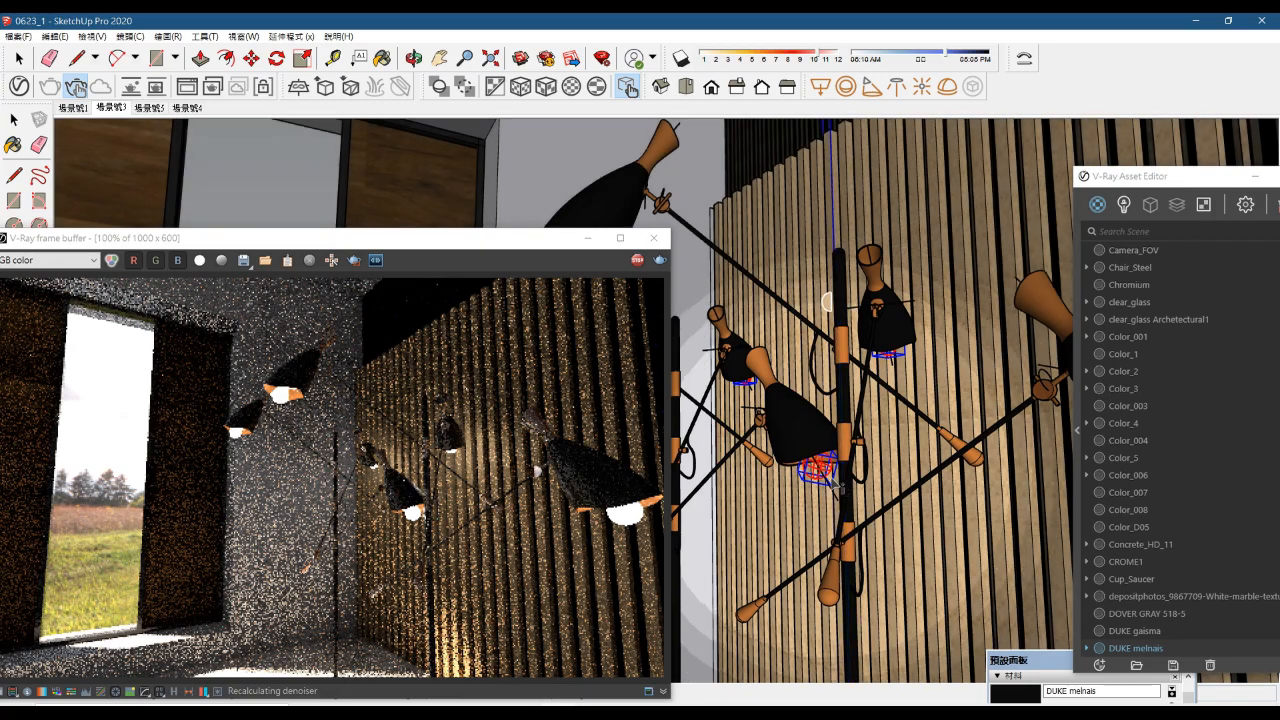
drag(839, 460, 828, 388)
mouse_move(832, 440)
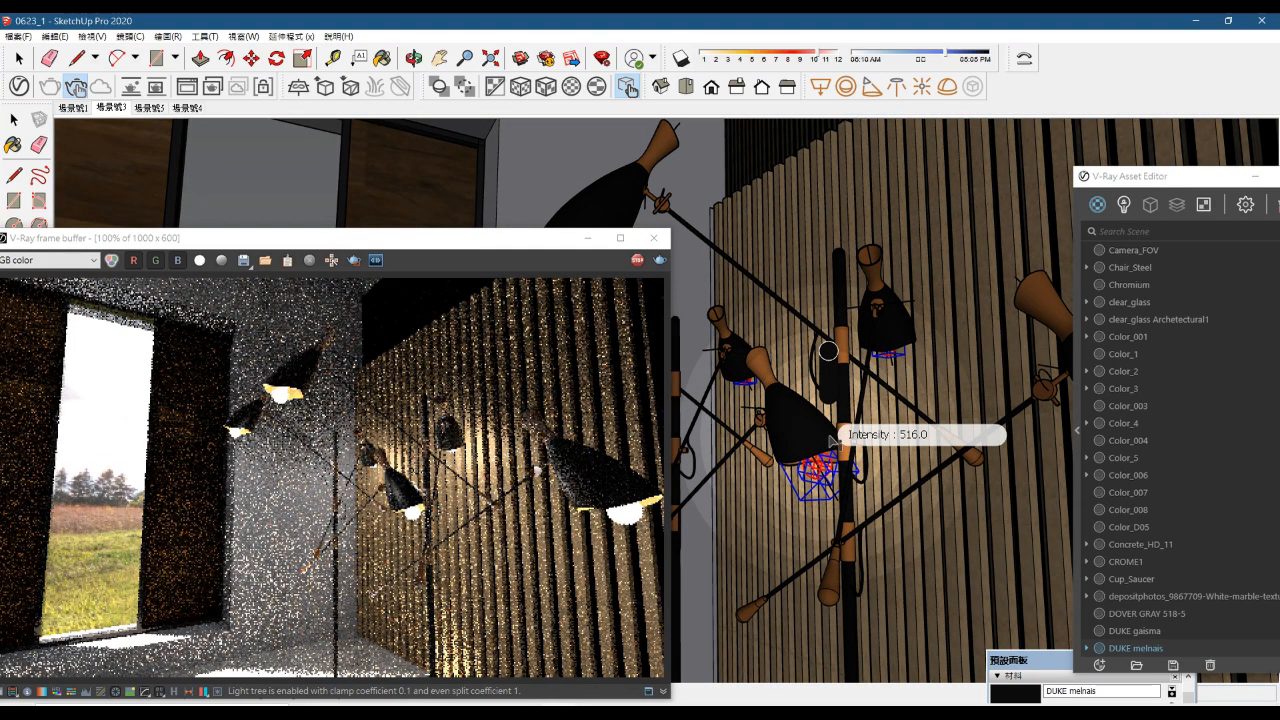
drag(472, 244, 689, 171)
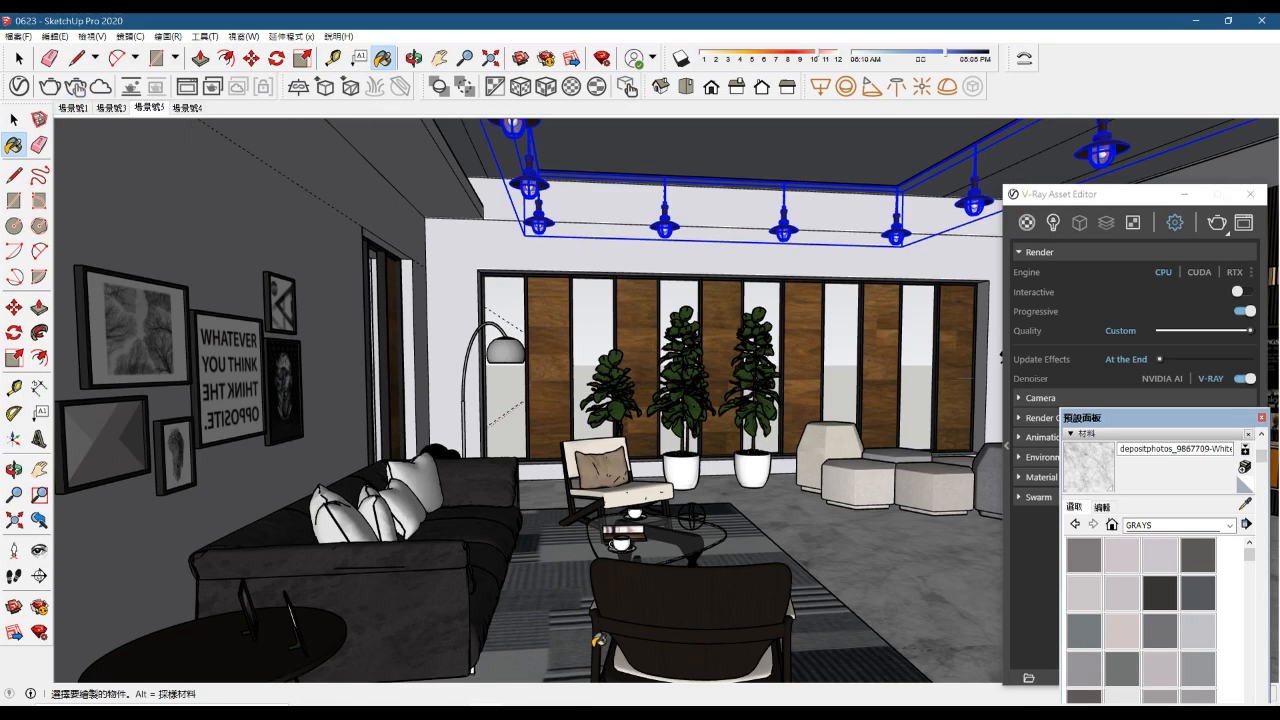
Step: Select the potted plants in front of the windows and combine them into one group
key(space)
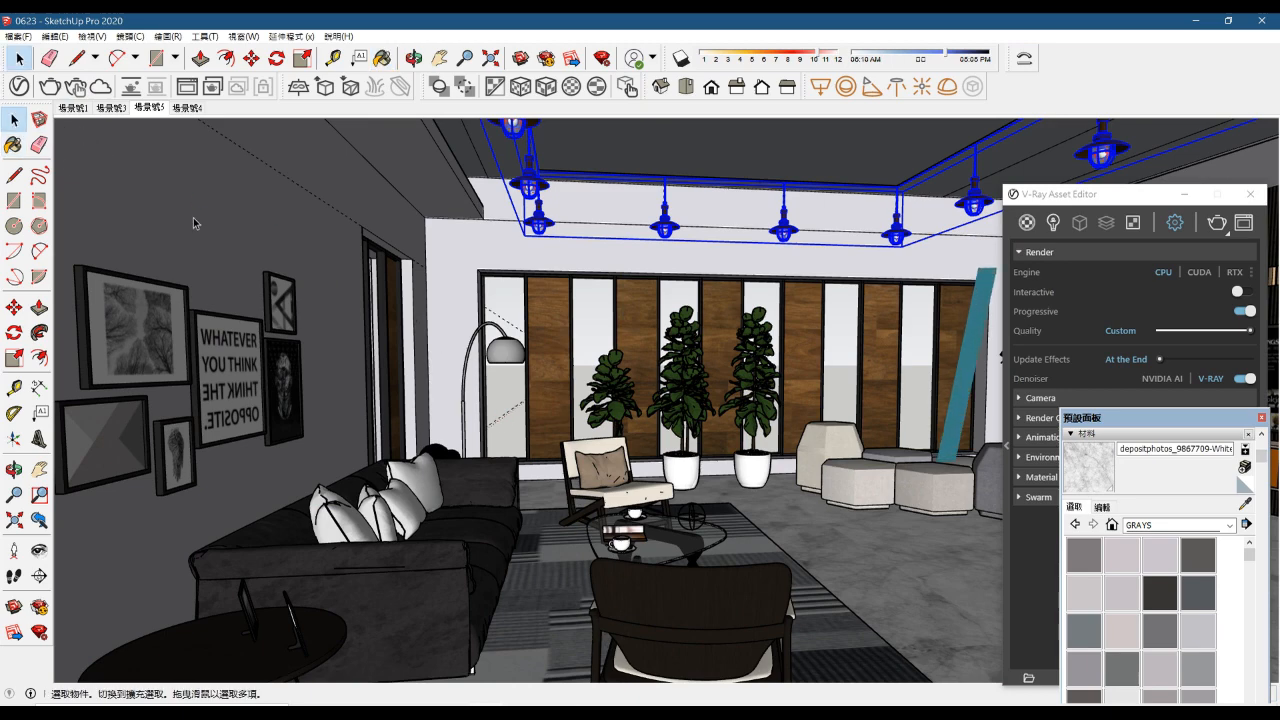
click(750, 472)
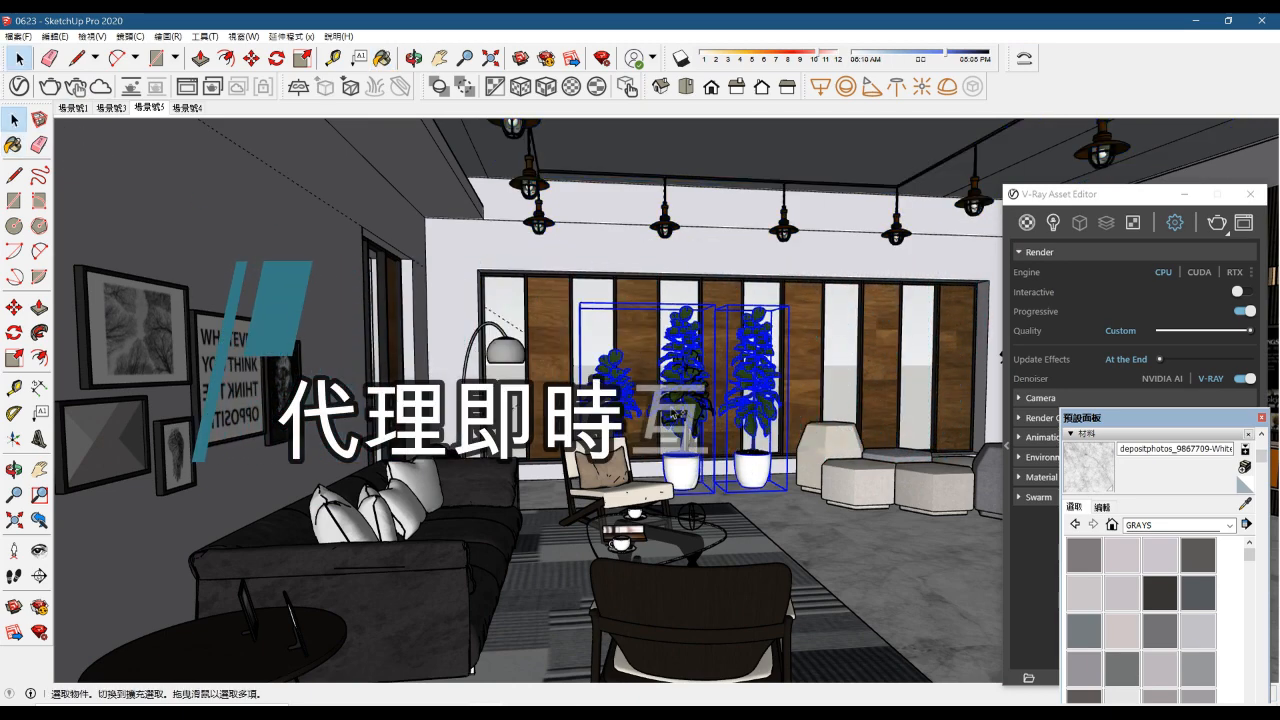
right_click(685, 311)
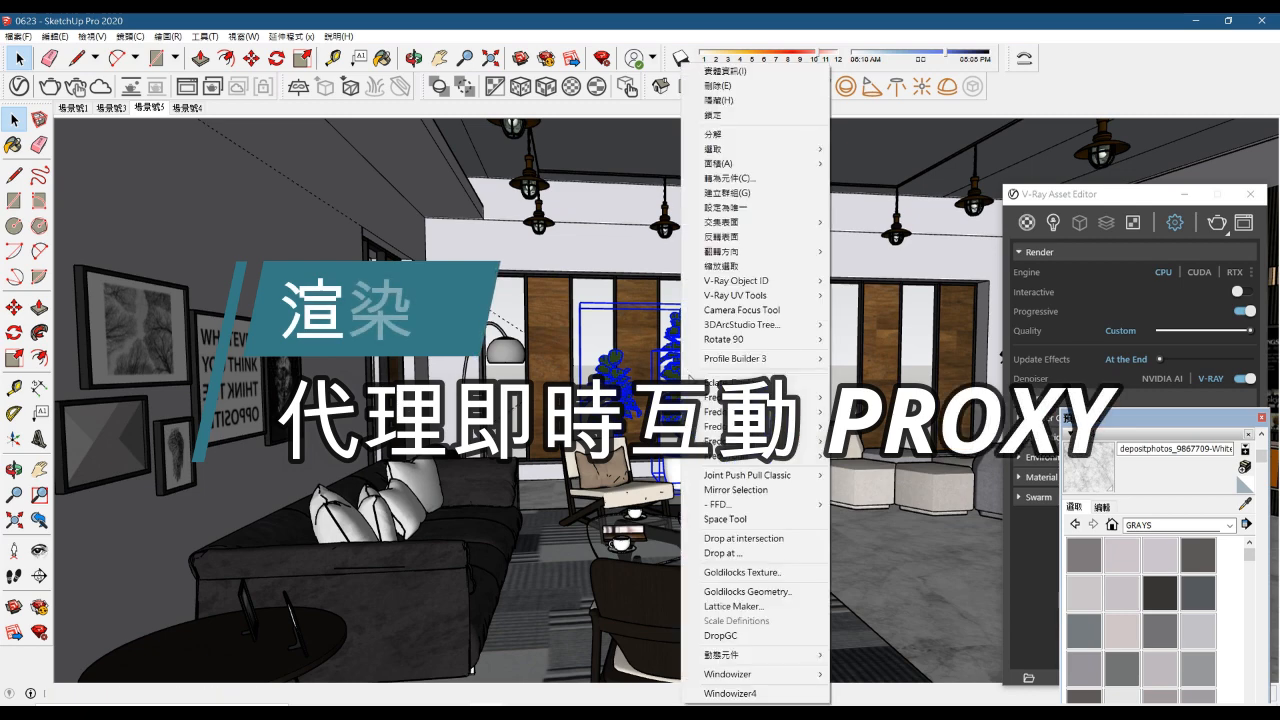
key(Escape)
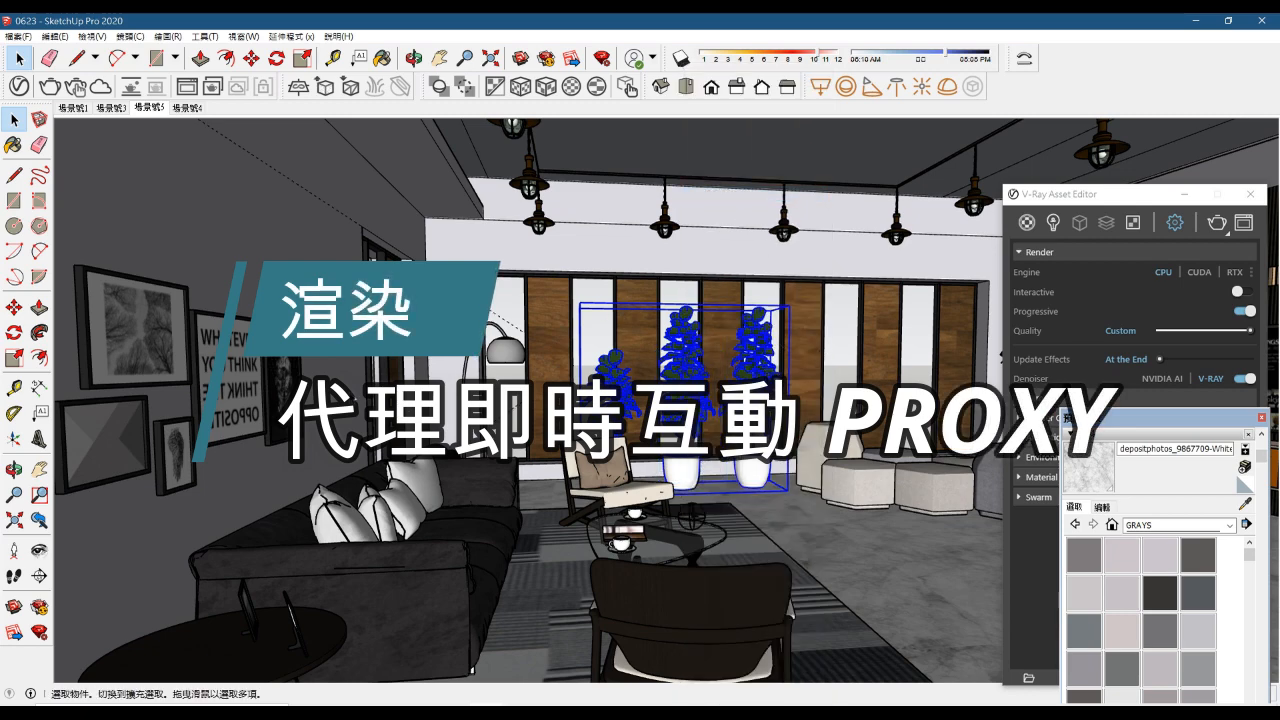
Step: Export the plant group and the wall pictures as V-Ray proxy meshes that replace the originals, using the Refined Clustering preview with 5000 faces
click(1012, 284)
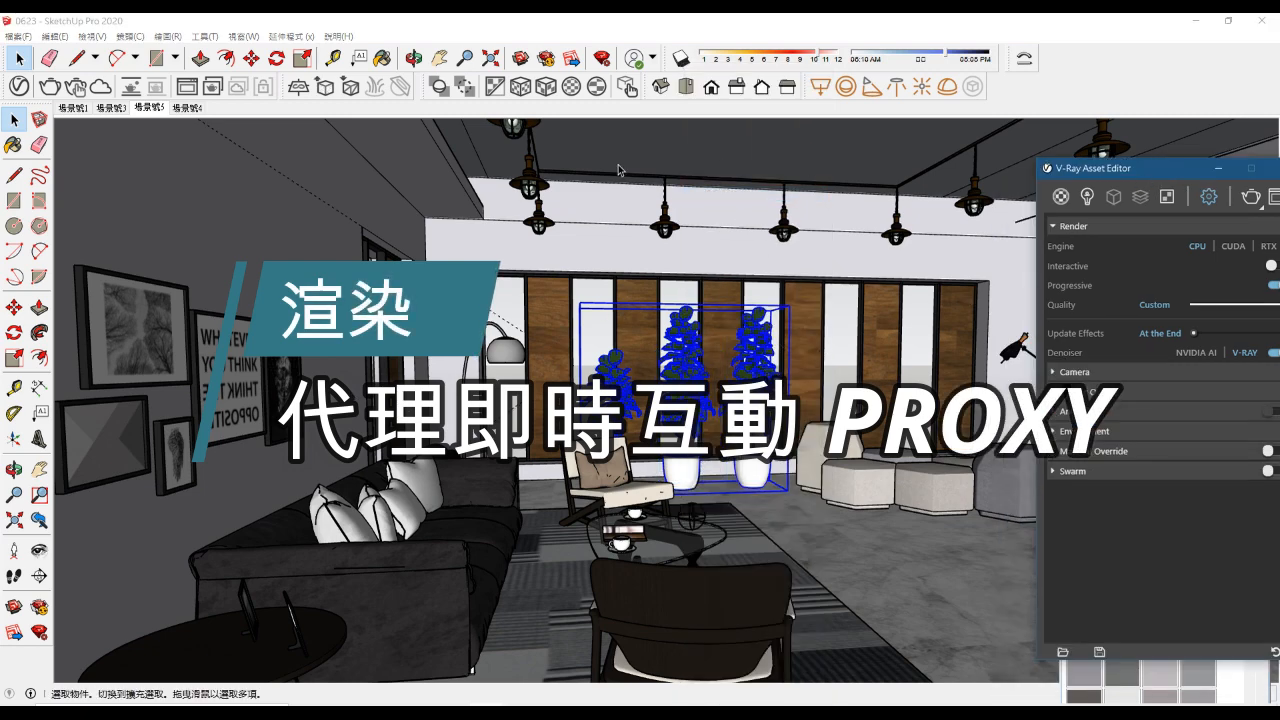
click(324, 86)
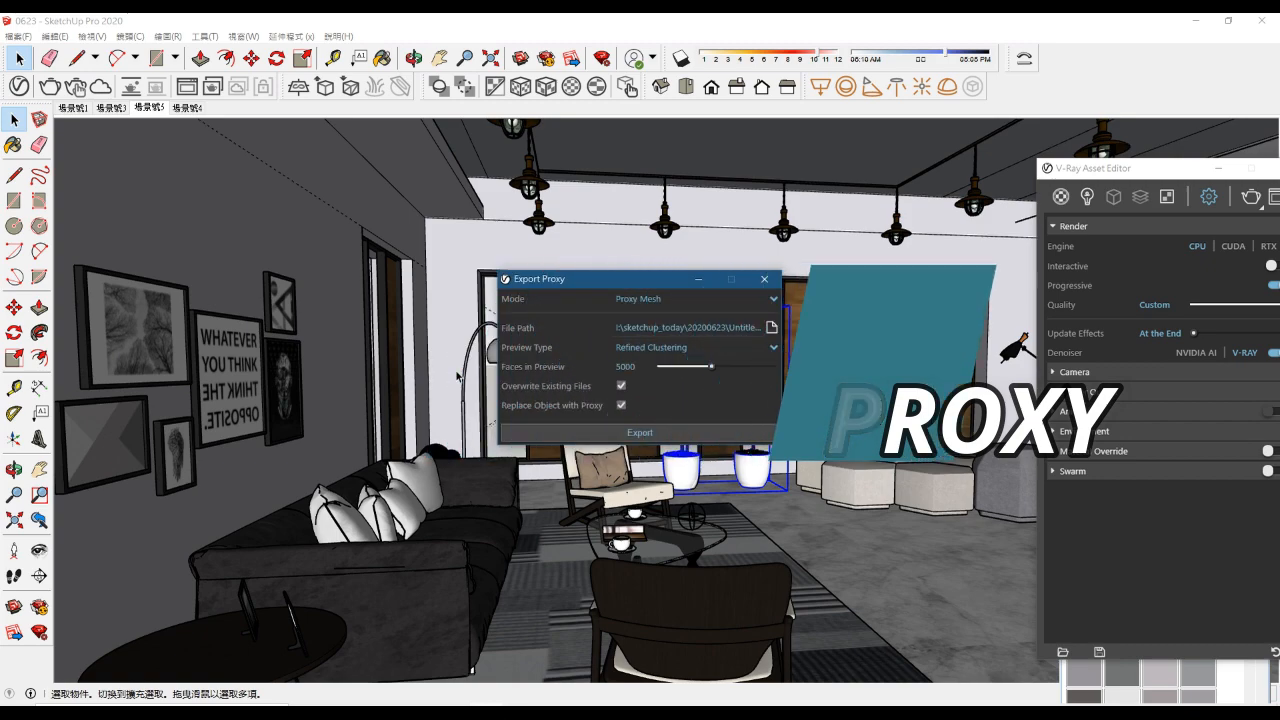
click(634, 434)
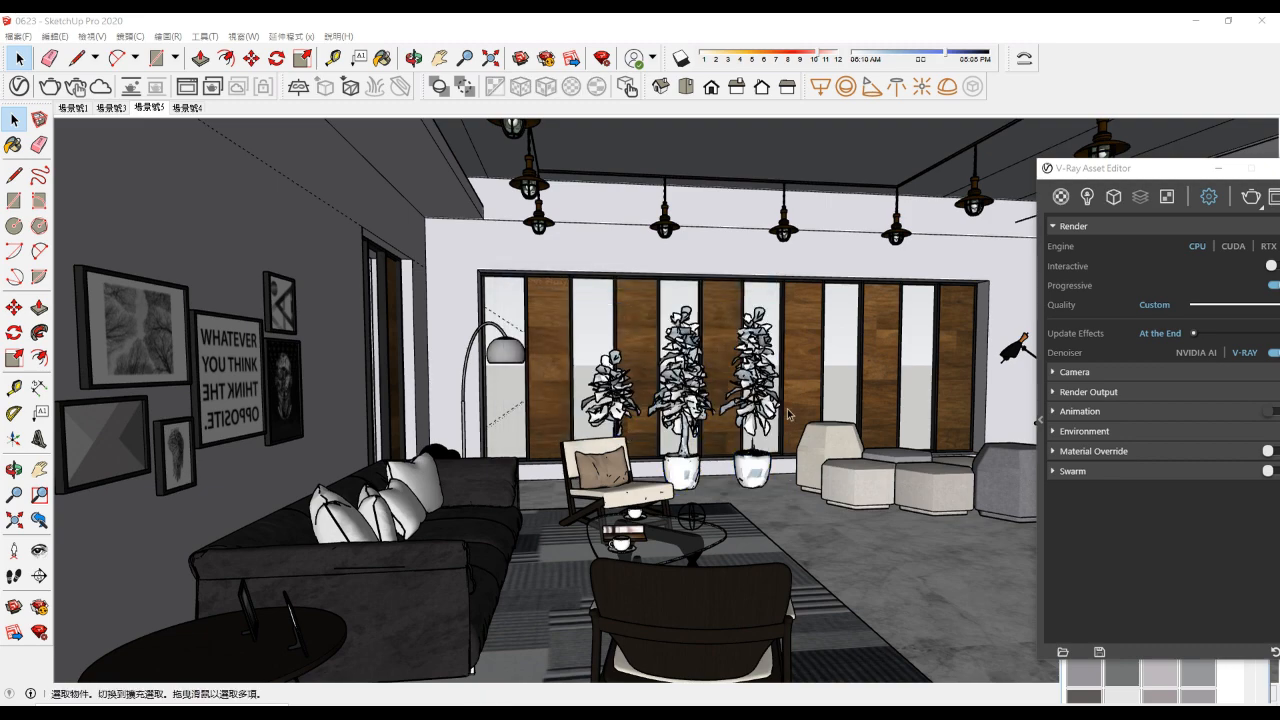
click(289, 377)
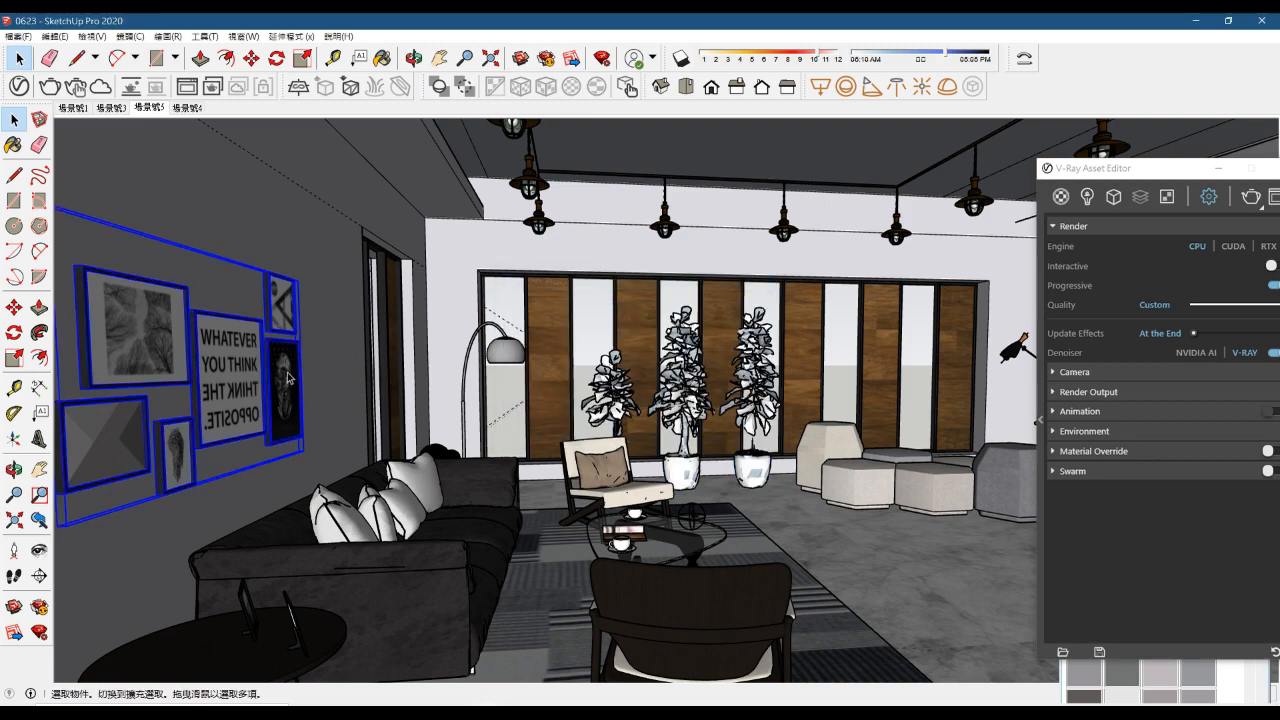
click(325, 86)
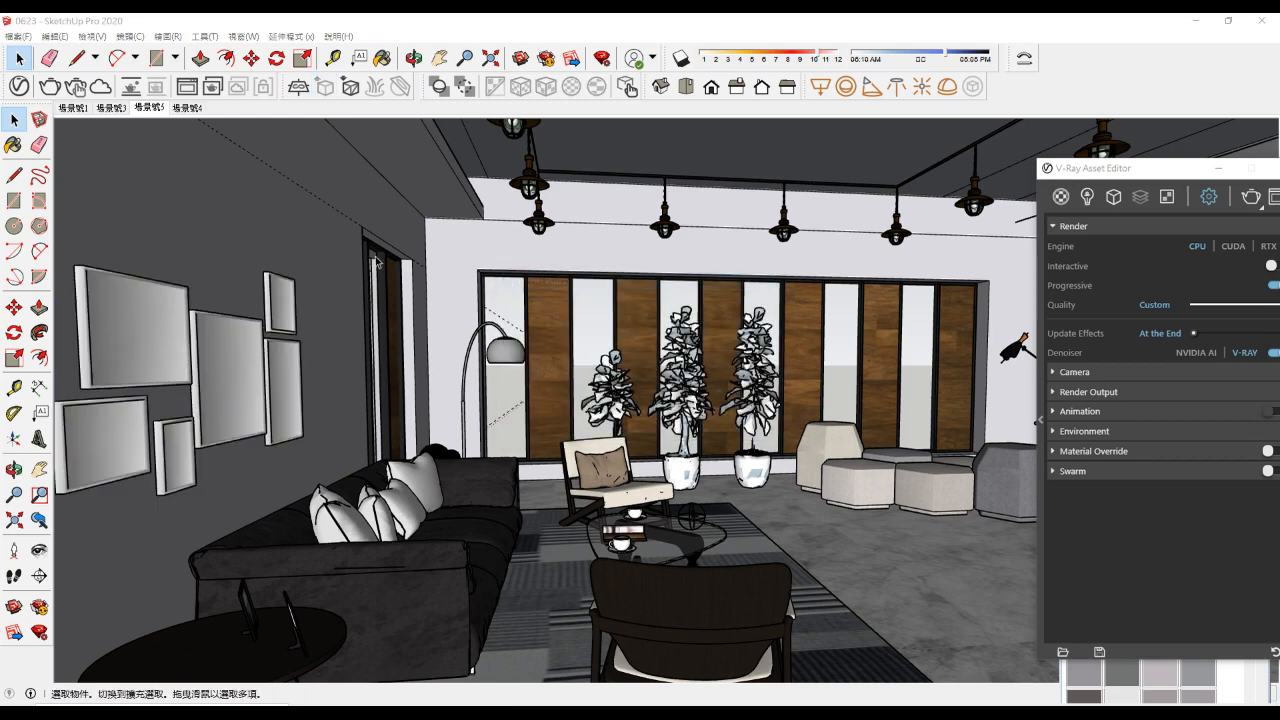
Step: Open the proxy mesh parameters of the plants from the Asset Editor's geometries
drag(1131, 168, 917, 140)
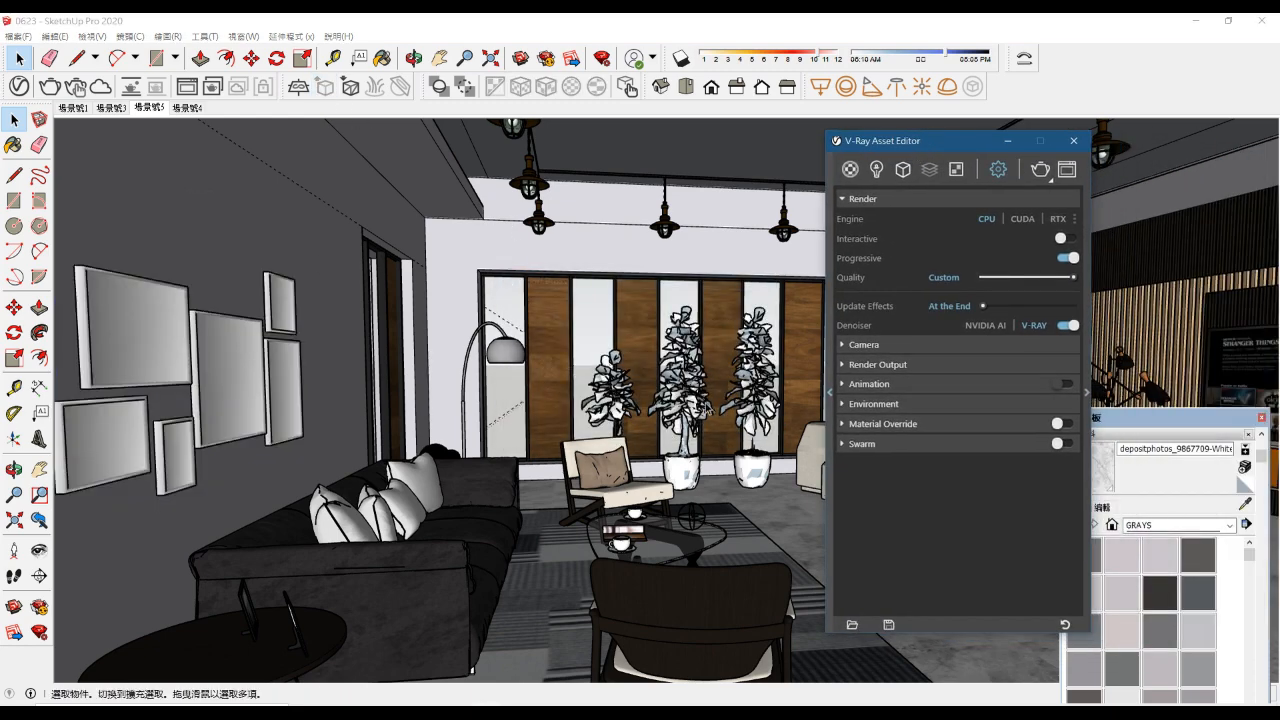
click(903, 169)
click(901, 252)
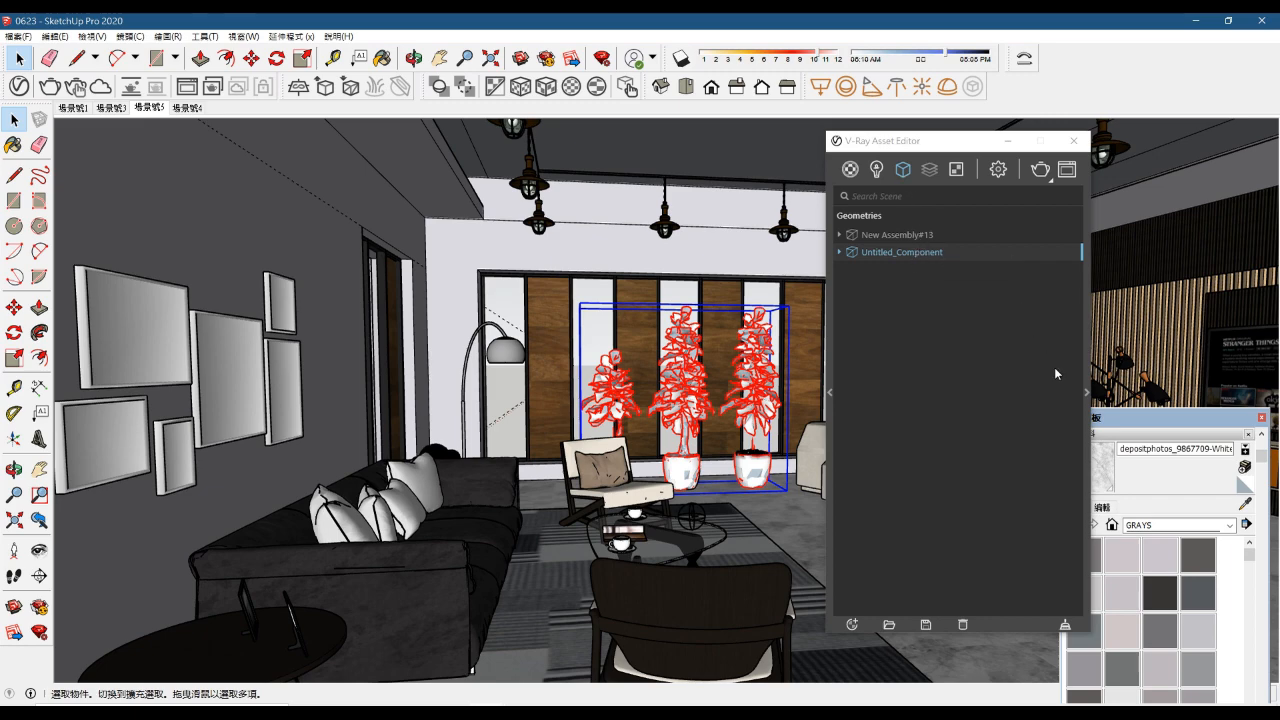
click(1087, 392)
drag(1103, 146, 898, 110)
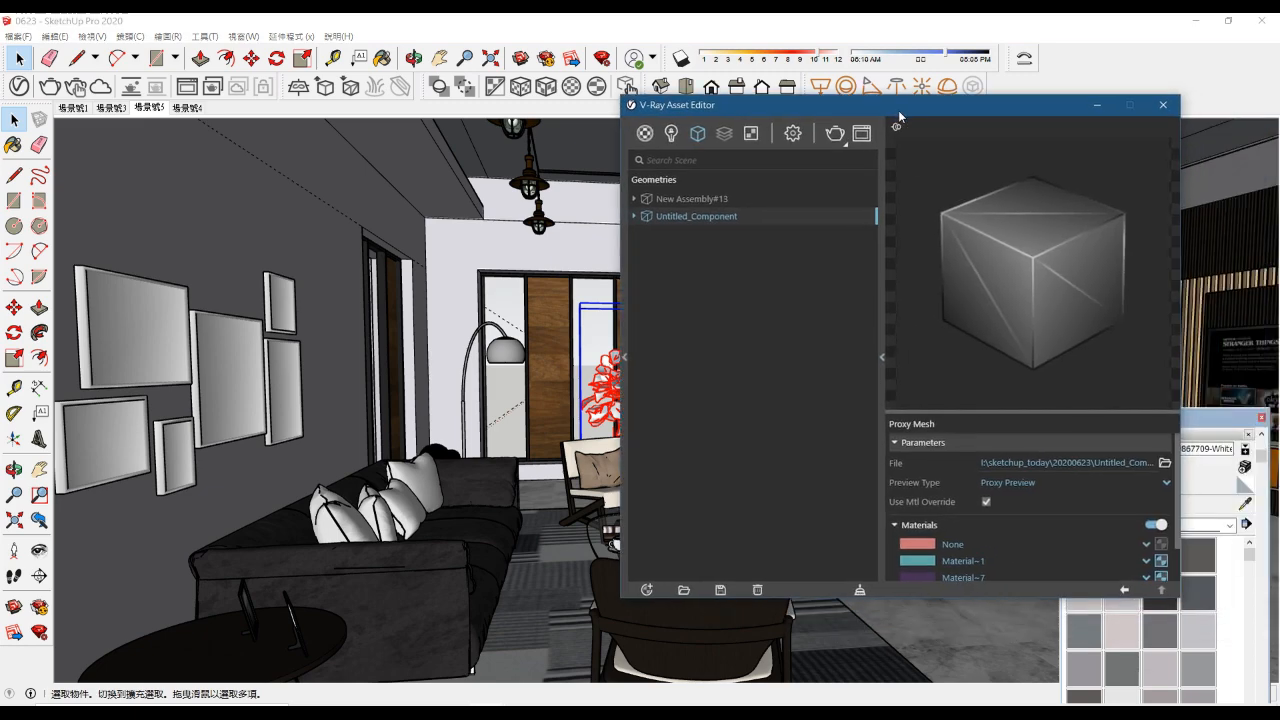
Step: Set the plant proxy's preview type to Point (Origin) and uncover the plants in the model
click(1165, 482)
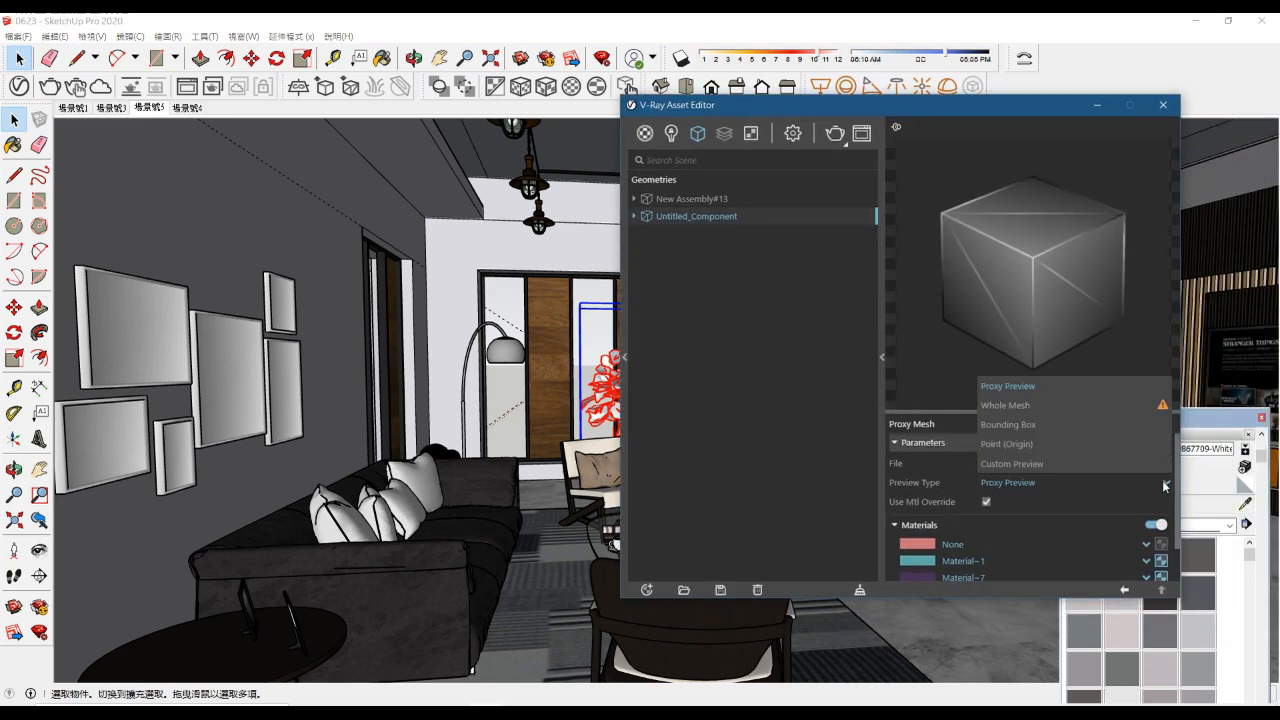
click(1010, 449)
drag(788, 112, 950, 105)
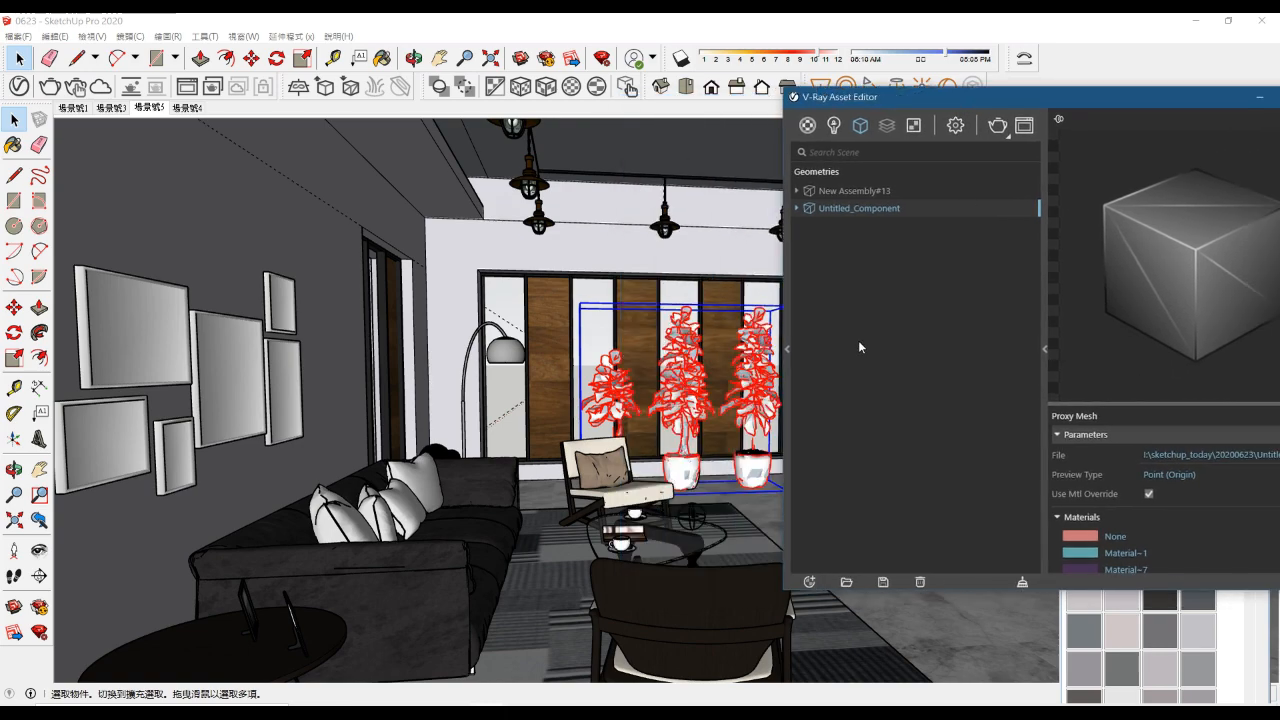
Step: Try Whole Mesh as the wall picture proxy's preview type, and switch it to Bounding Box
click(220, 387)
drag(976, 97, 769, 85)
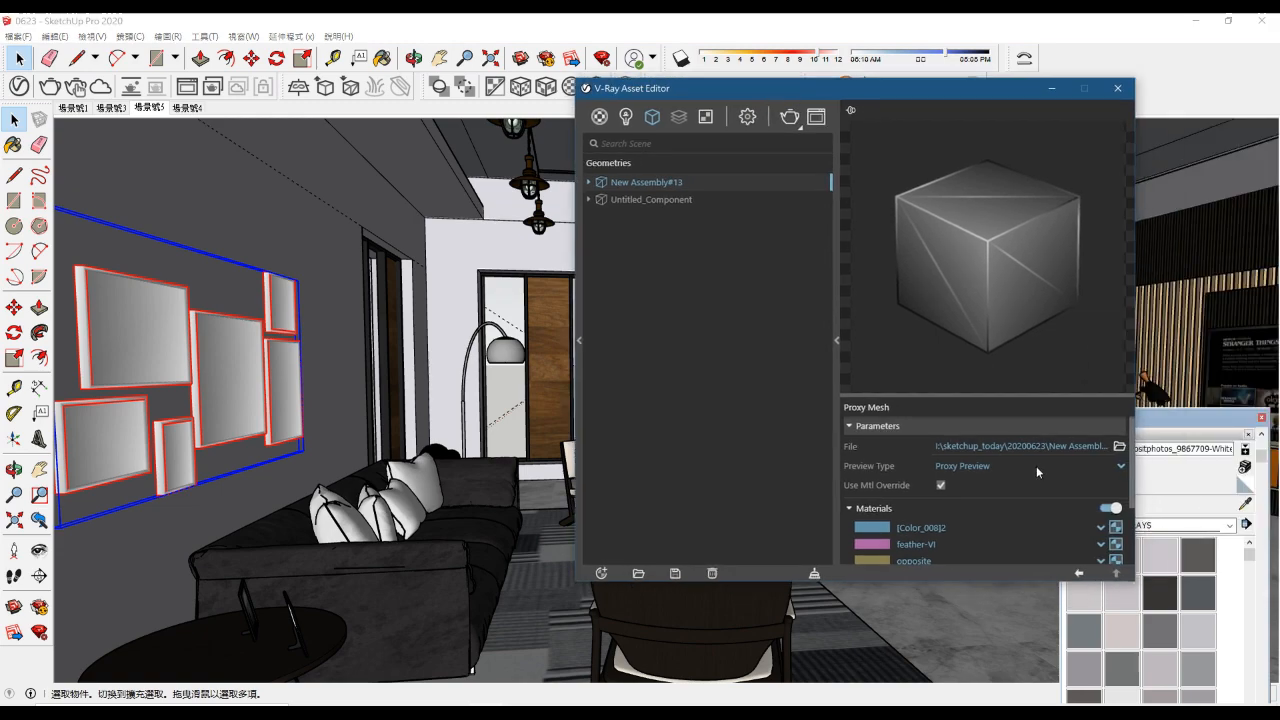
click(1120, 467)
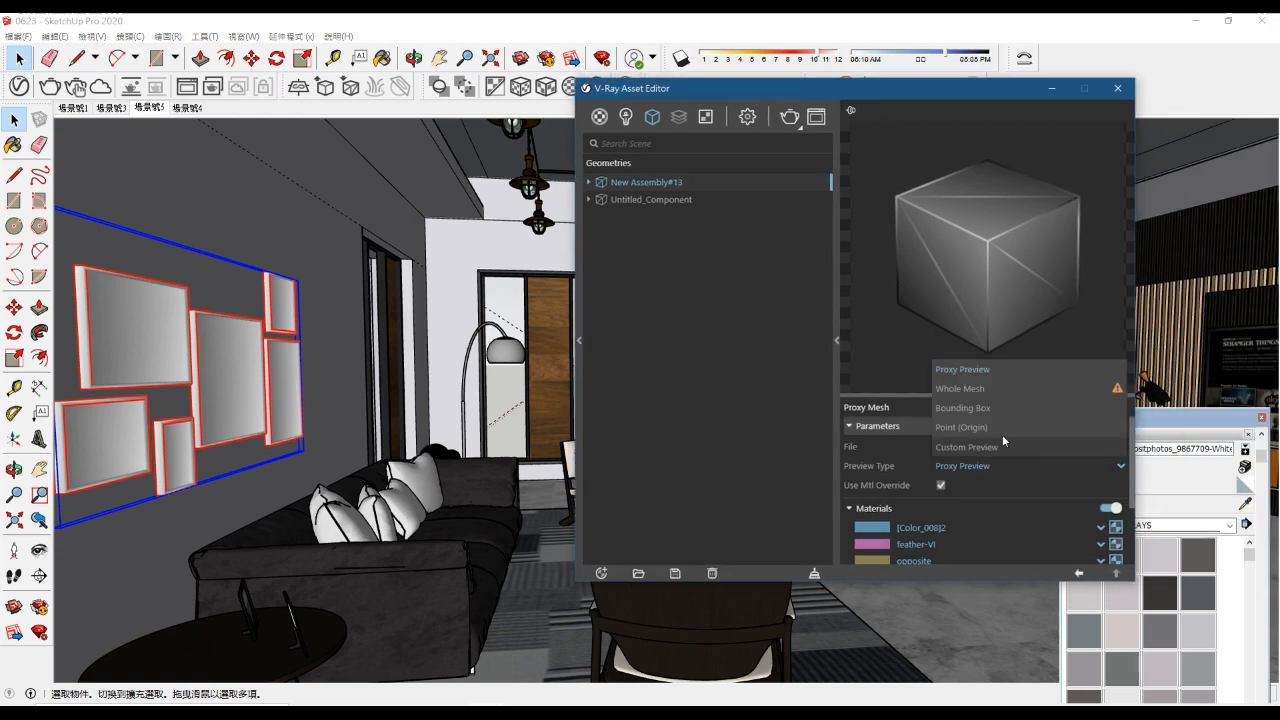
click(968, 390)
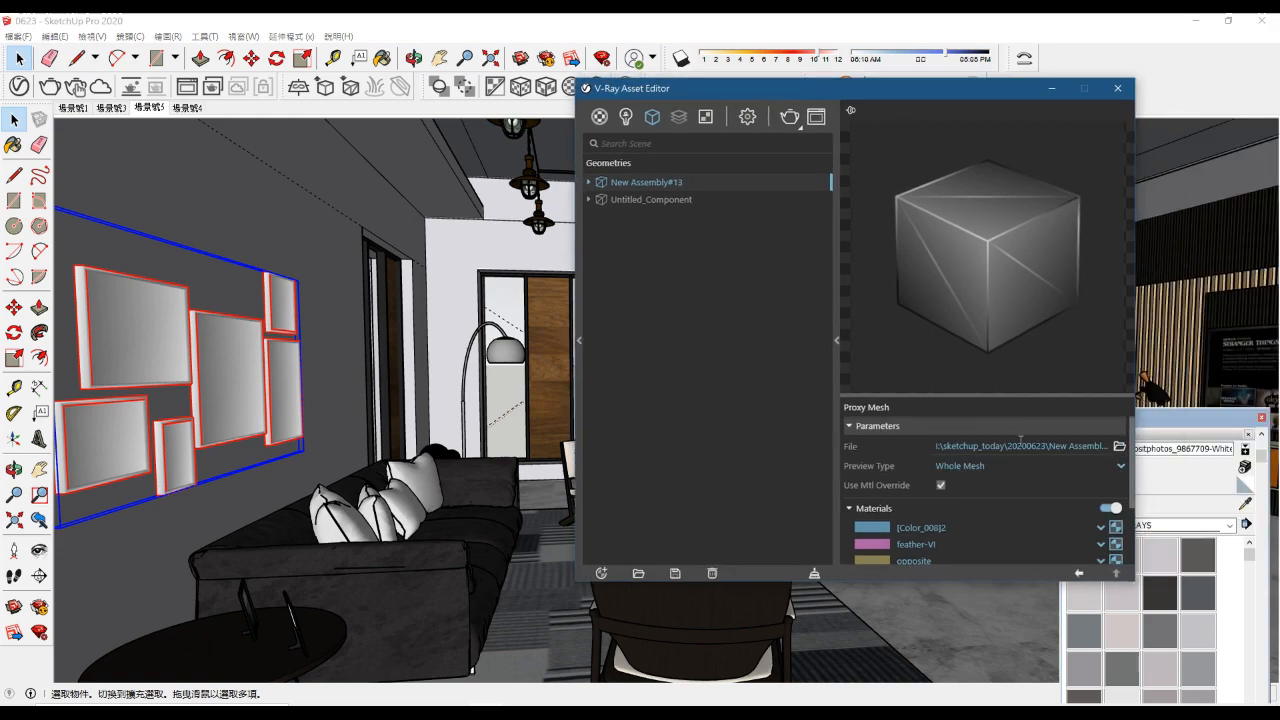
click(1070, 465)
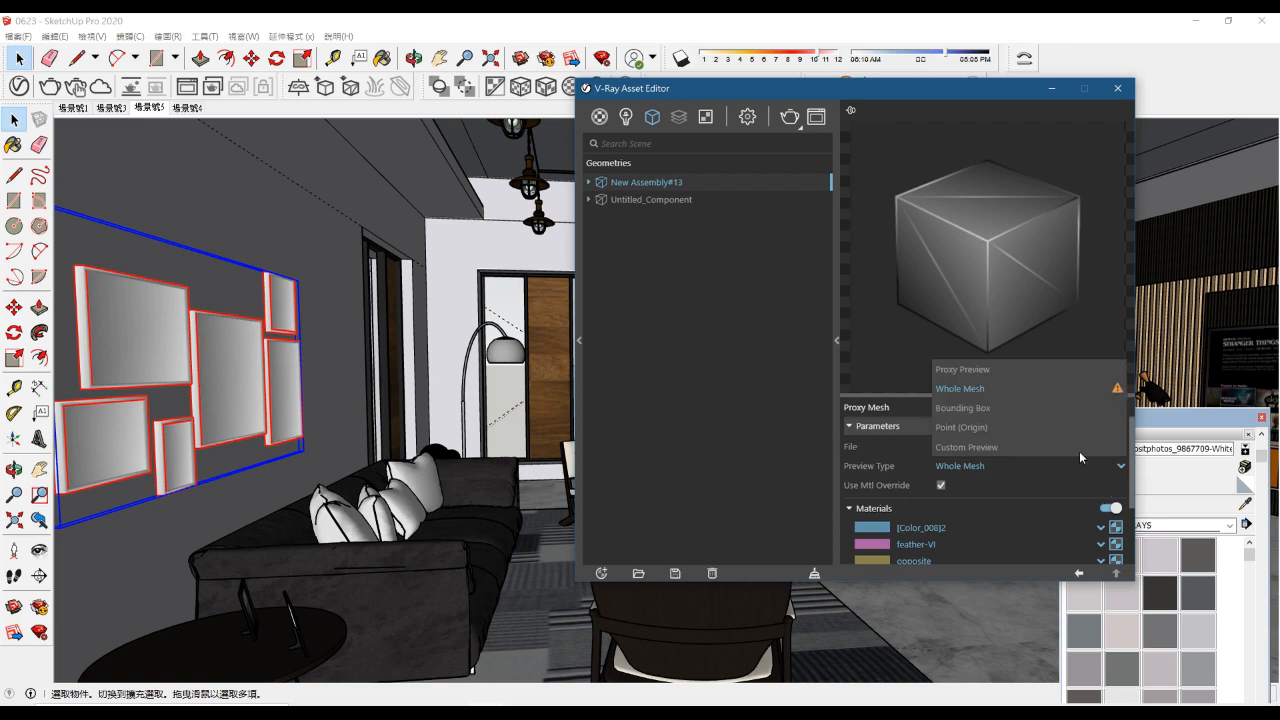
click(996, 410)
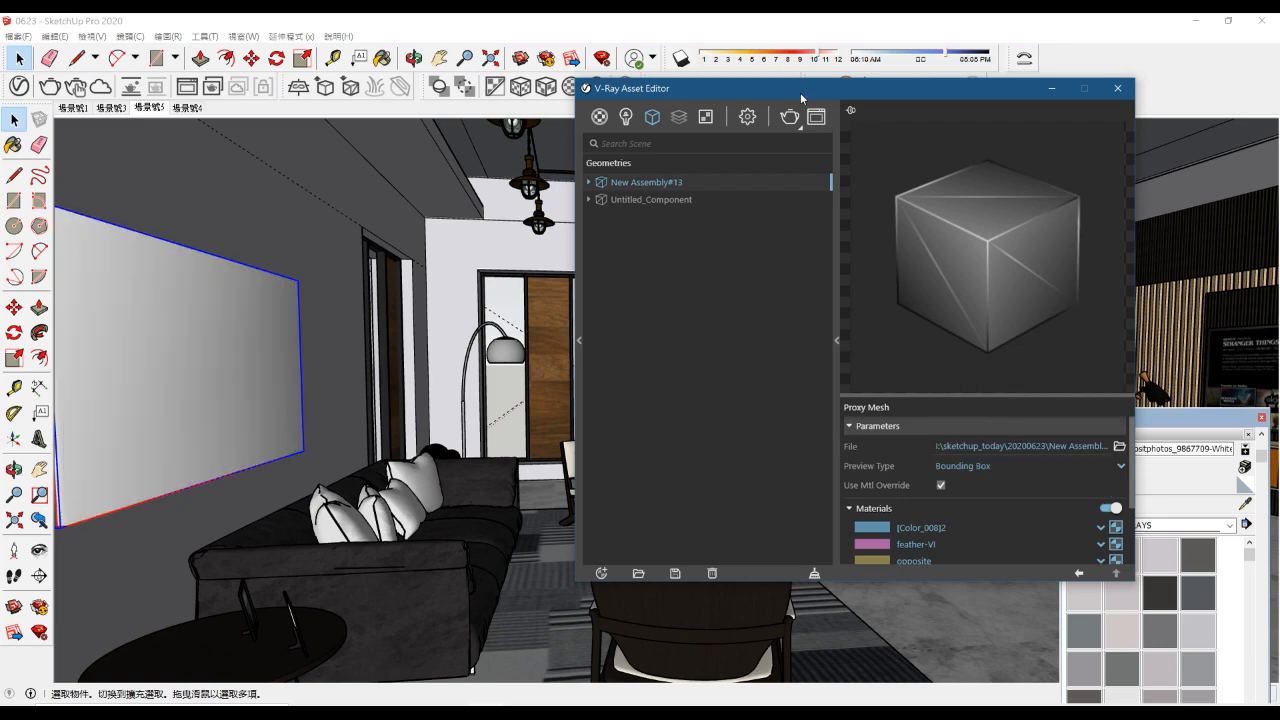
Step: Set the plant proxy's preview type to Bounding Box and uncover the model
drag(800, 97, 1133, 175)
click(984, 278)
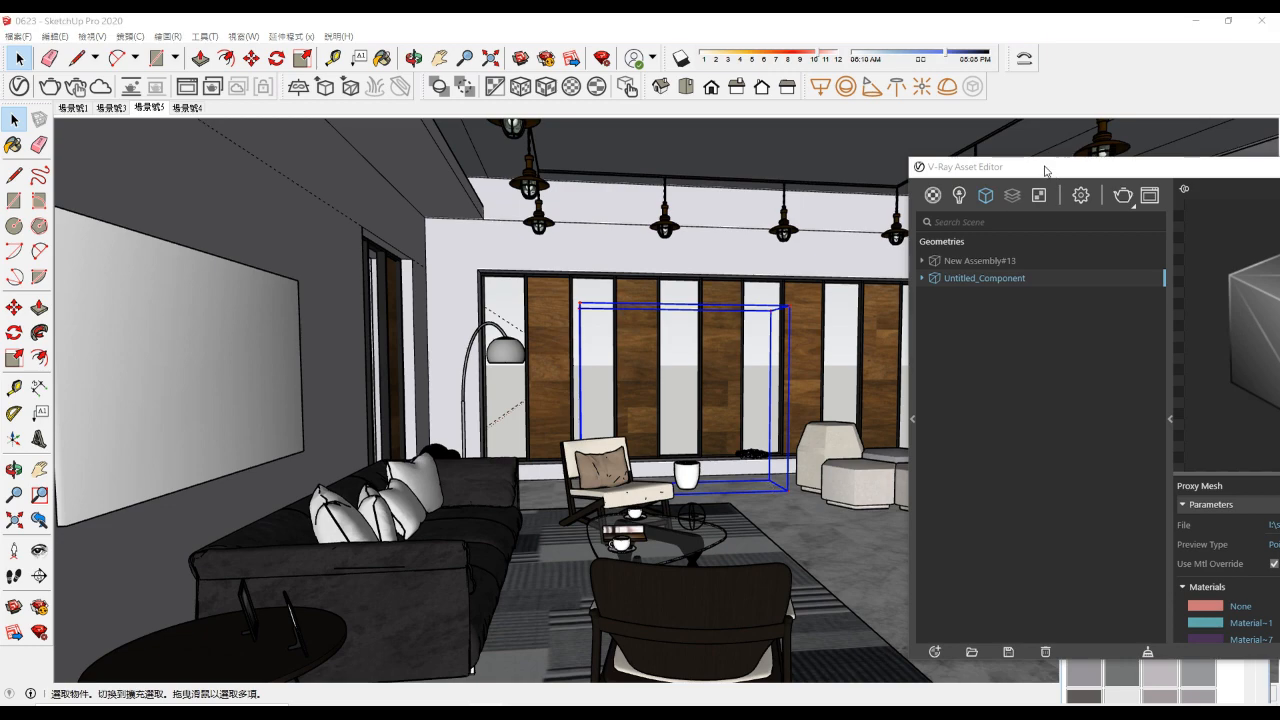
drag(1047, 175, 752, 108)
click(1158, 478)
click(1034, 426)
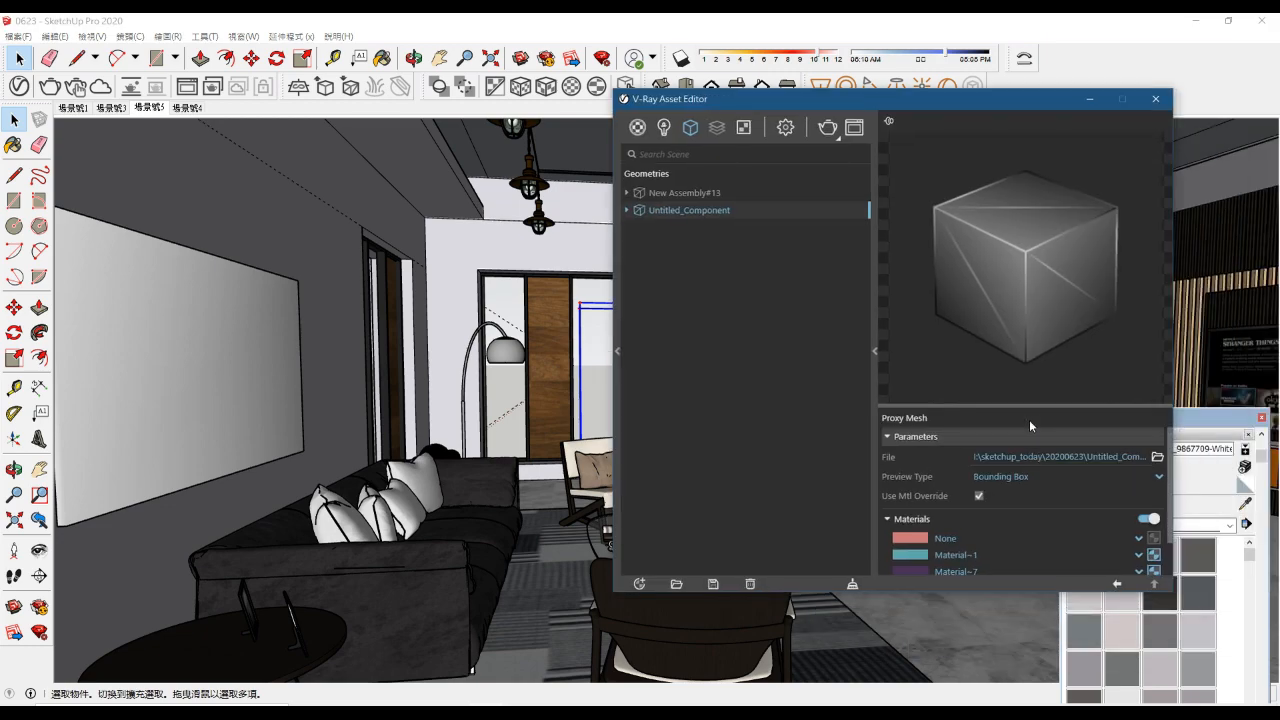
drag(858, 105, 1129, 216)
Step: Set the render output to a custom aspect ratio with an image size of 1000 by 600
click(1078, 203)
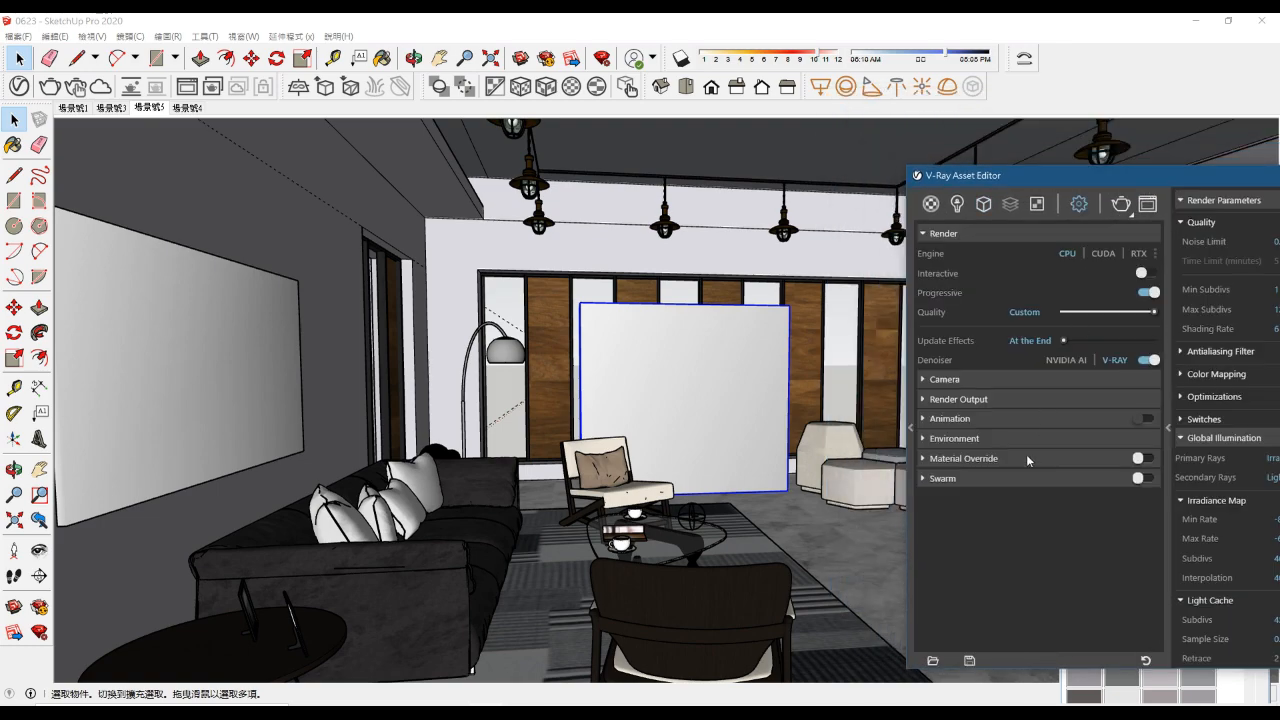
click(985, 399)
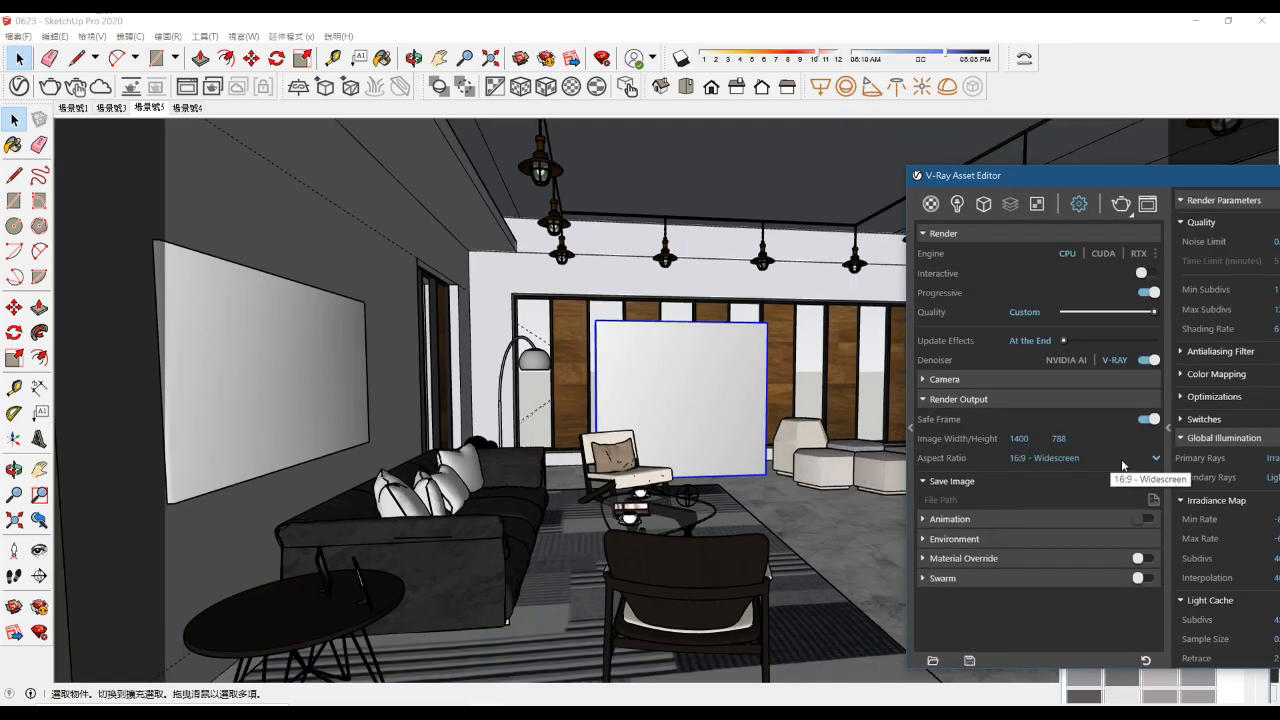
click(1056, 457)
click(1030, 478)
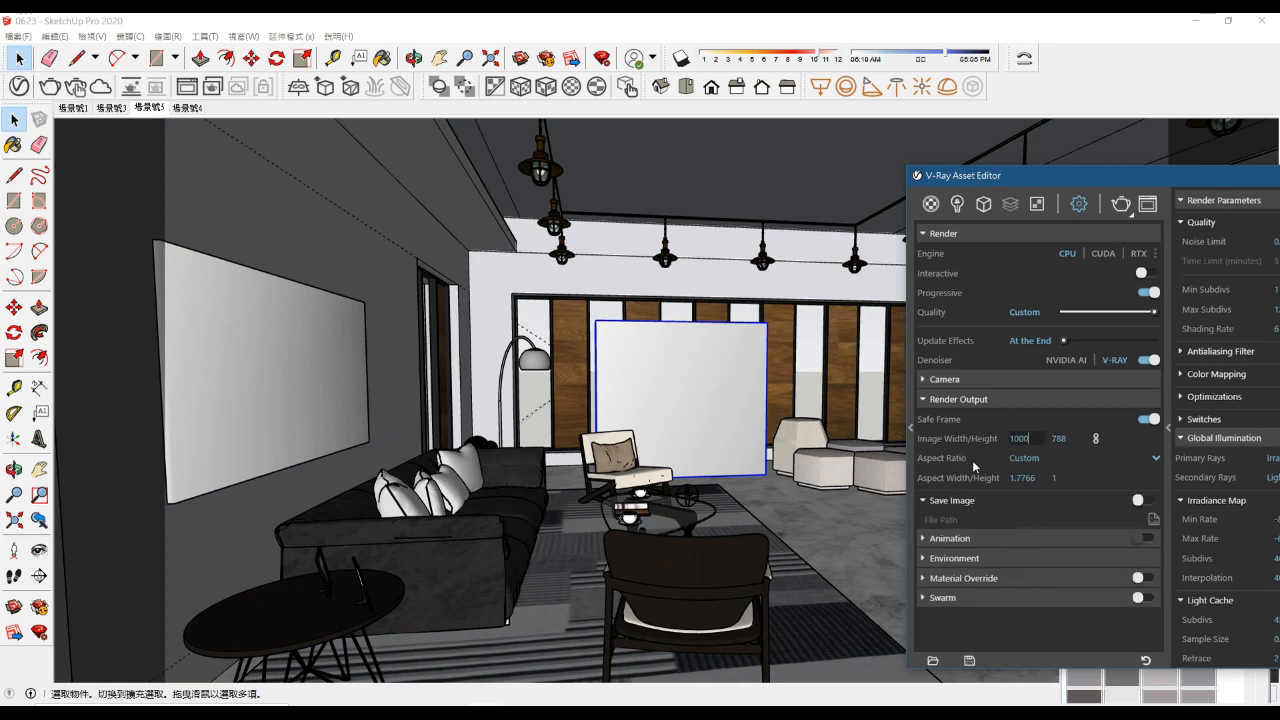
click(1095, 438)
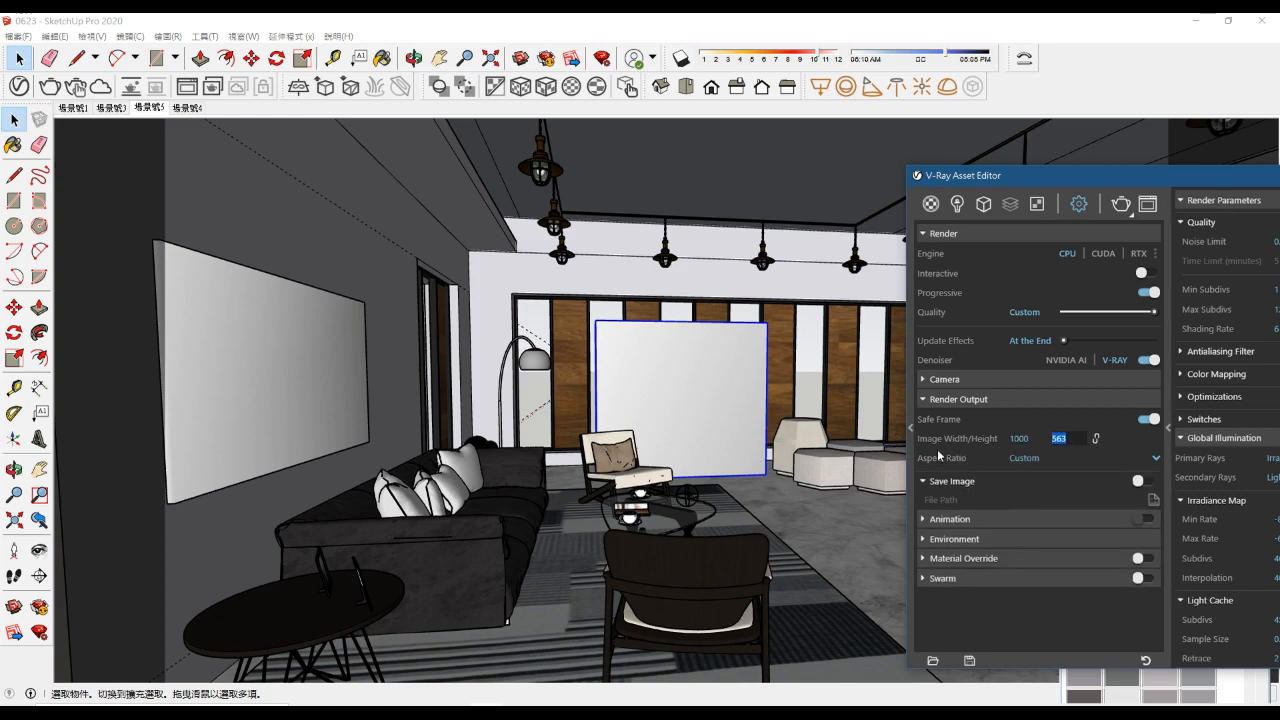
text(600)
key(Return)
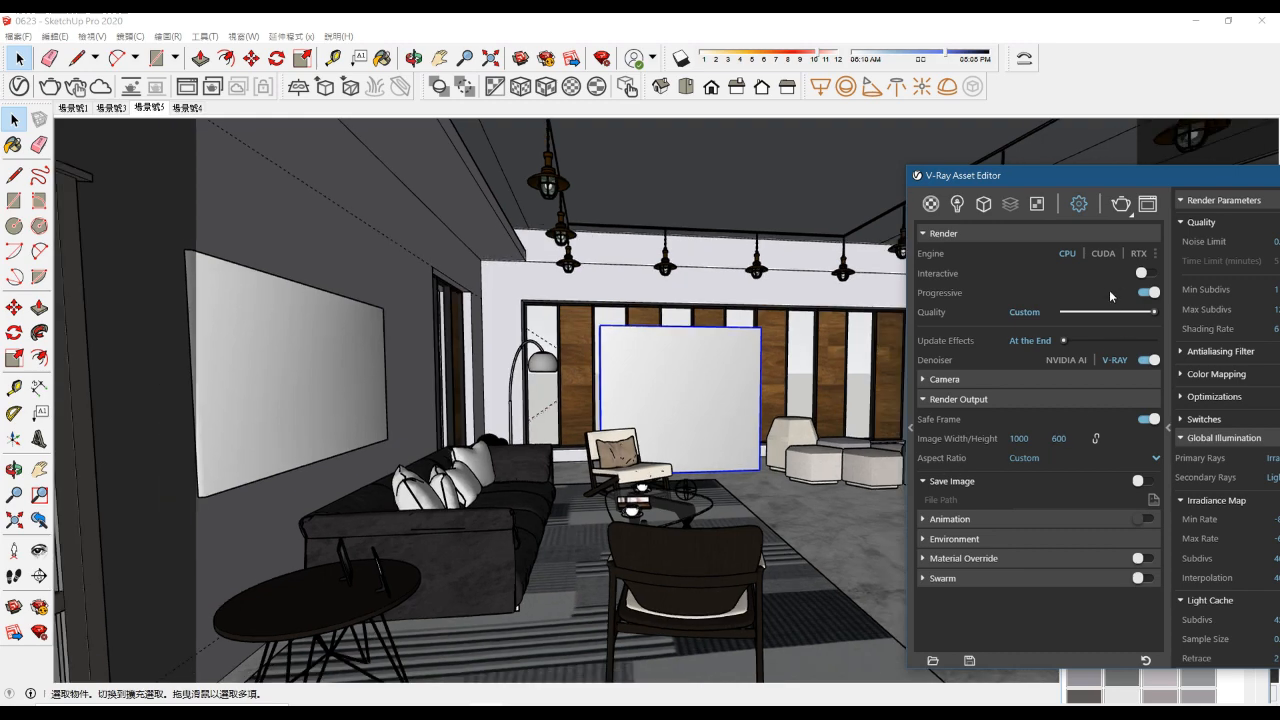
Step: Render the living room view and hide the lens effects settings in the frame buffer
click(1121, 204)
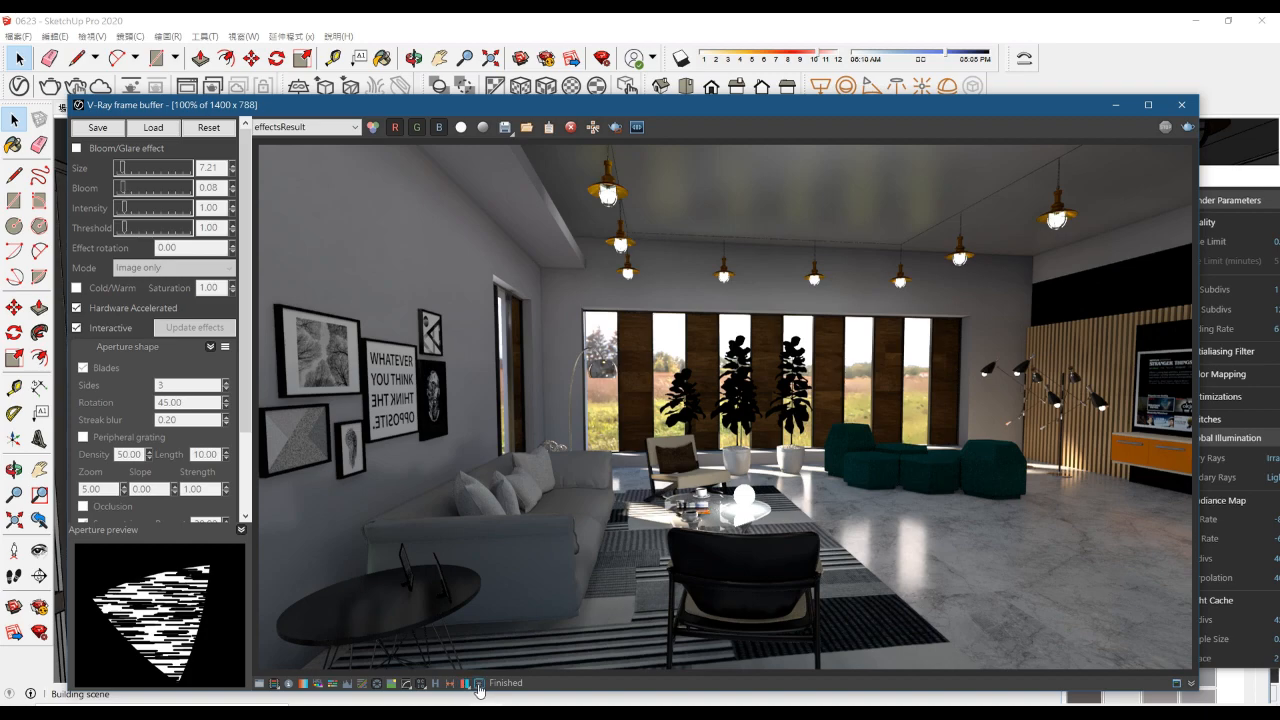
click(479, 683)
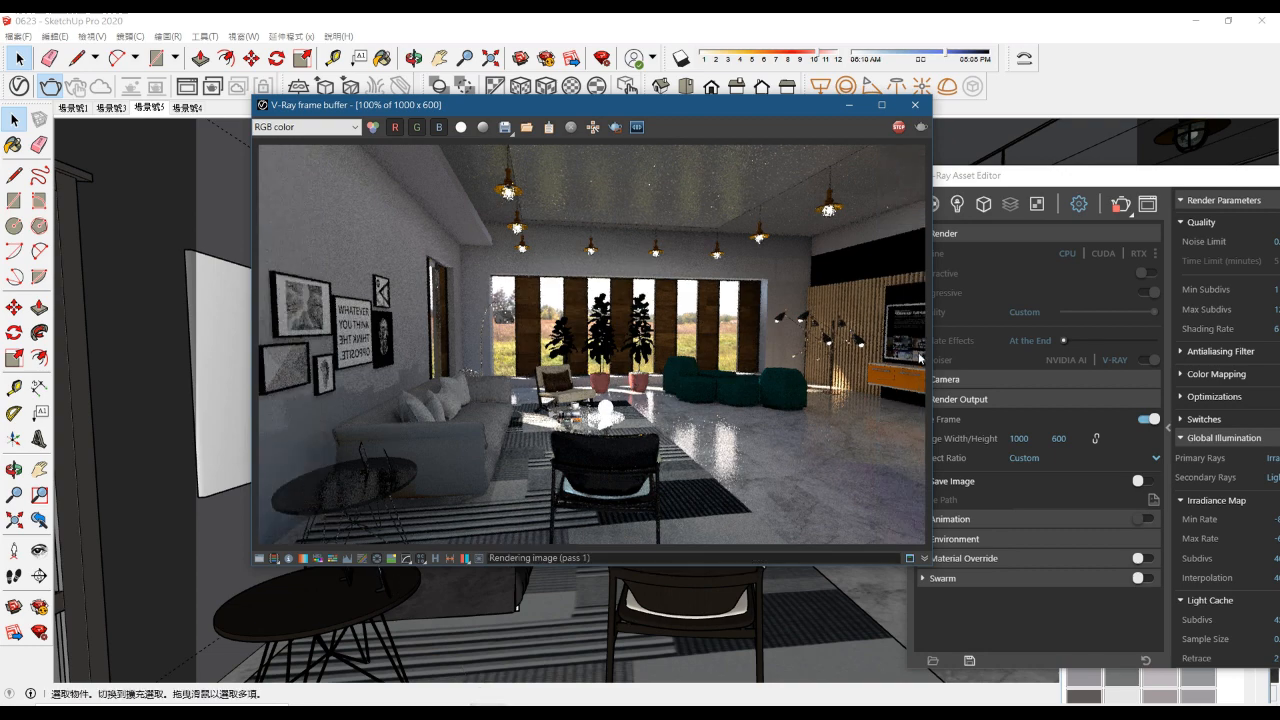
Step: Reopen the plant proxy's parameters during the render and change the color of its material slot labelled None to white
mouse_move(1032, 178)
mouse_down()
mouse_move(891, 122)
mouse_move(1012, 141)
mouse_up()
click(843, 148)
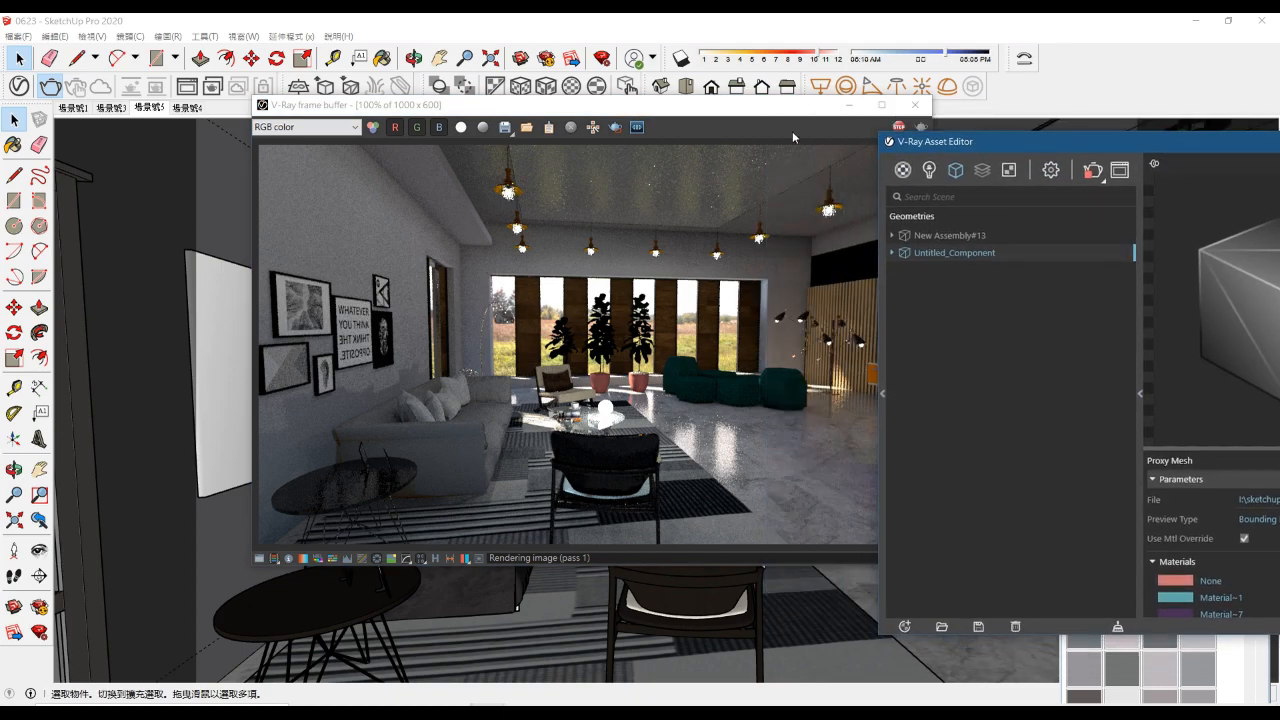
mouse_move(776, 105)
mouse_down()
mouse_move(417, 340)
mouse_move(436, 464)
mouse_up()
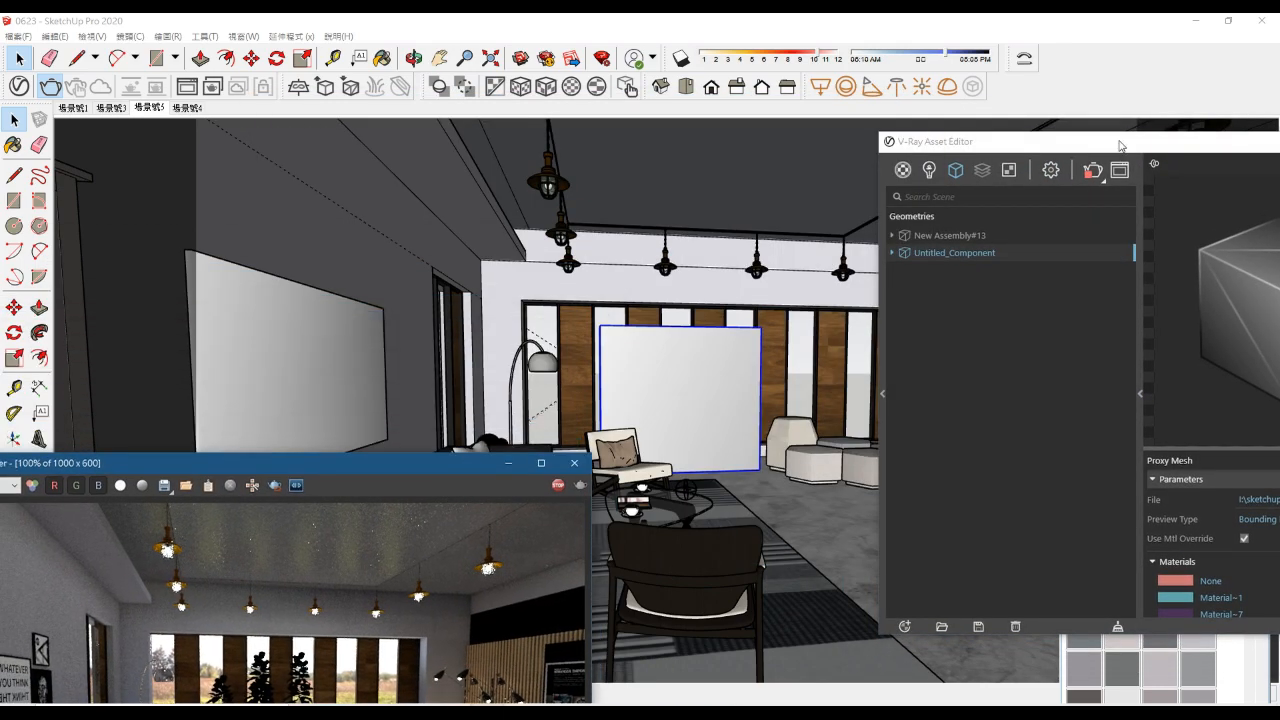
click(1188, 581)
click(410, 258)
click(864, 234)
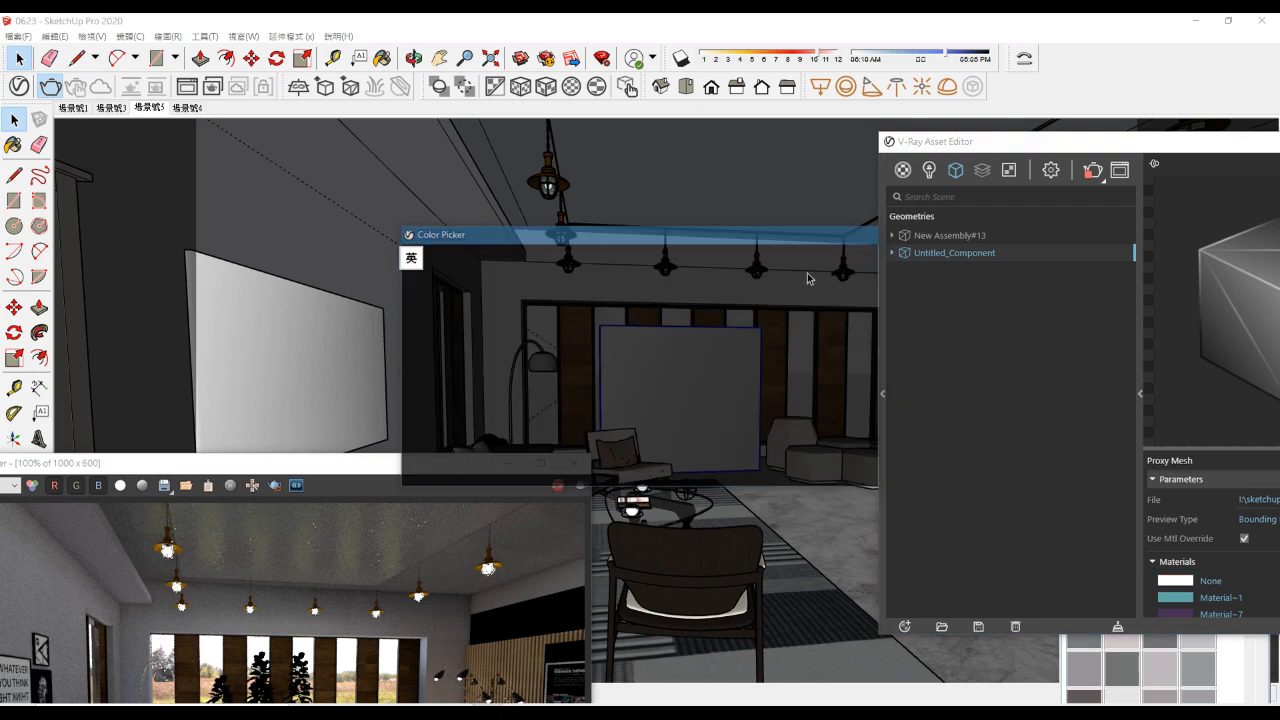
Step: Examine the rendered image and the plant proxy's material list, and stop the render
drag(250, 463, 472, 174)
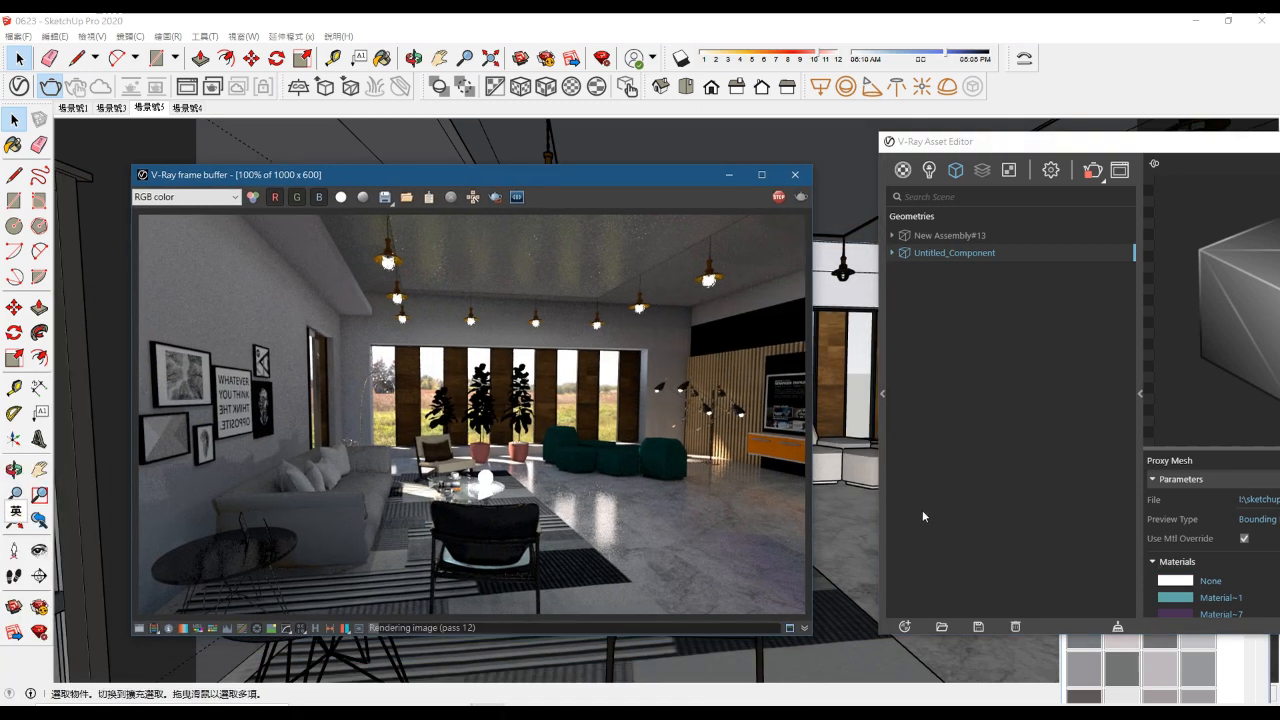
scroll(1200, 530, down, 1)
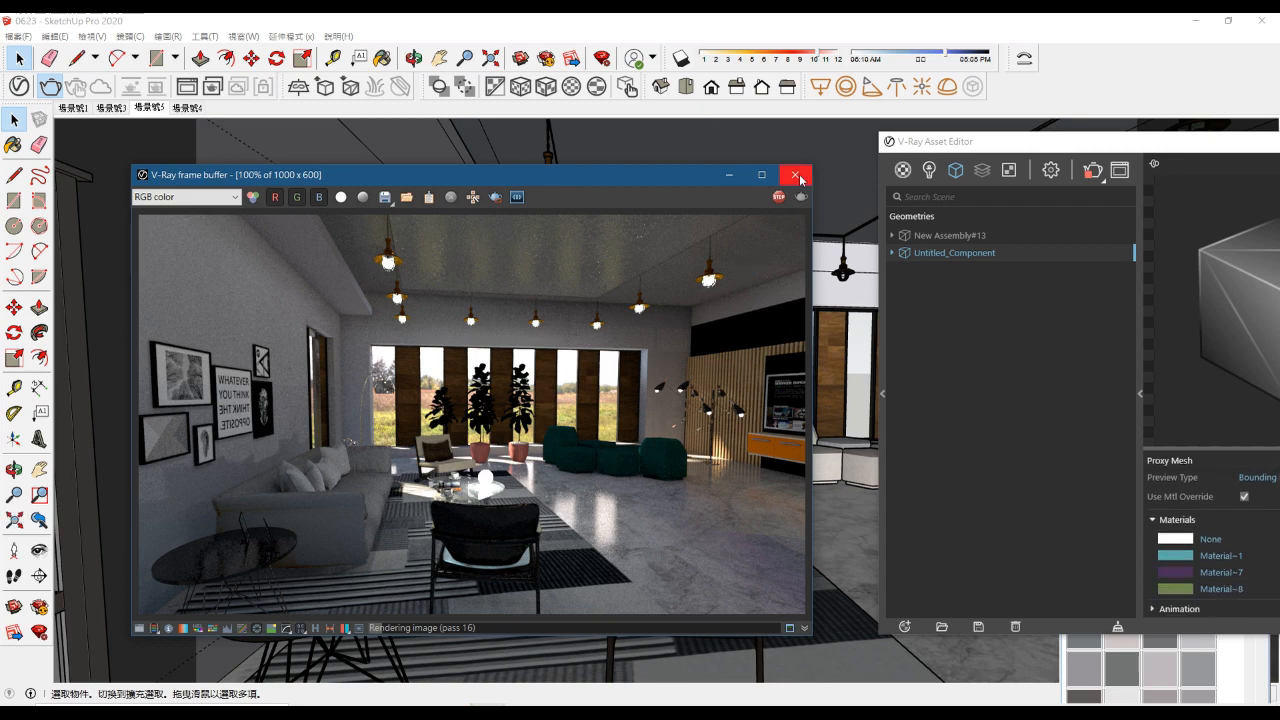
click(779, 197)
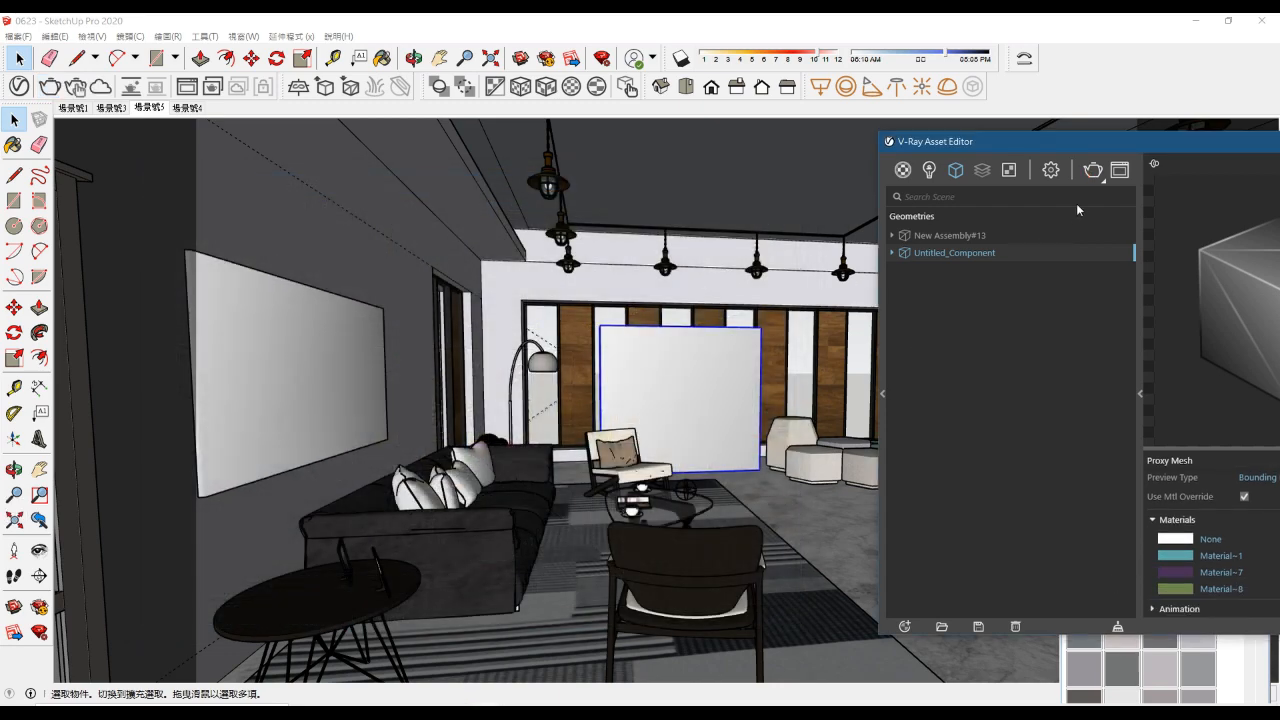
Step: Render the living room view again, check it beside the render settings, and stop the render and close the frame buffer
click(1093, 170)
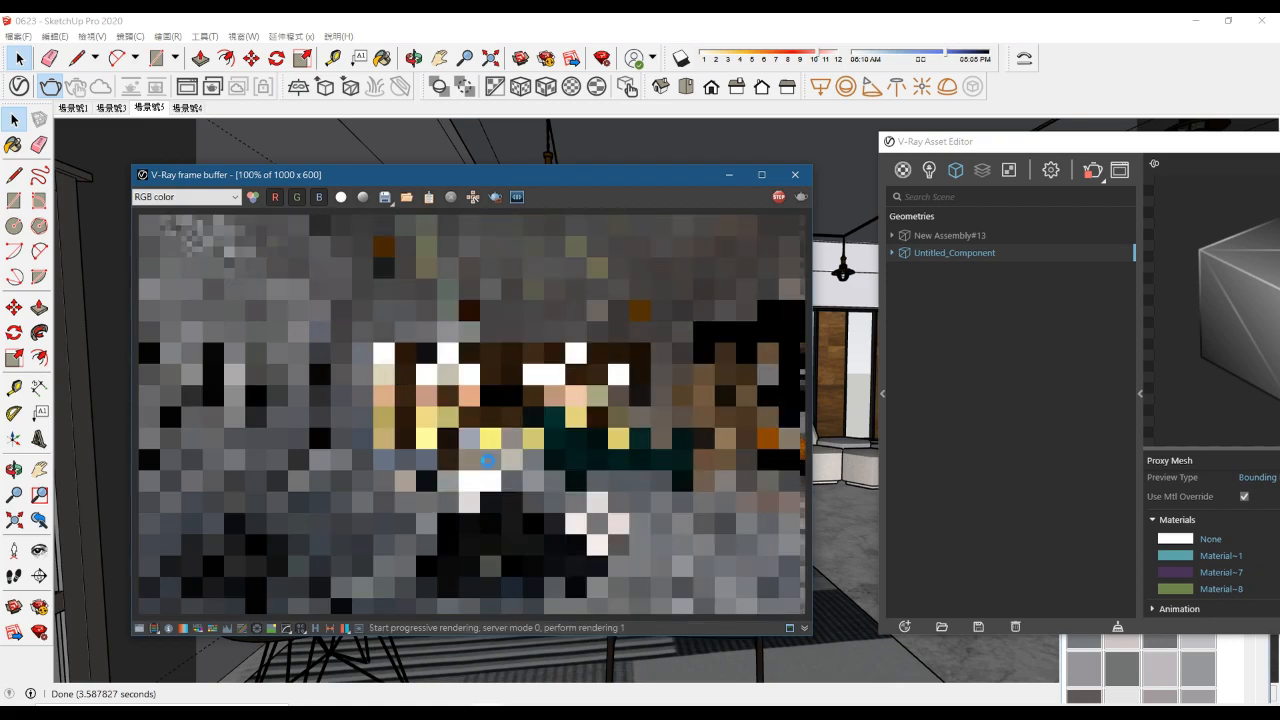
drag(1036, 143, 844, 109)
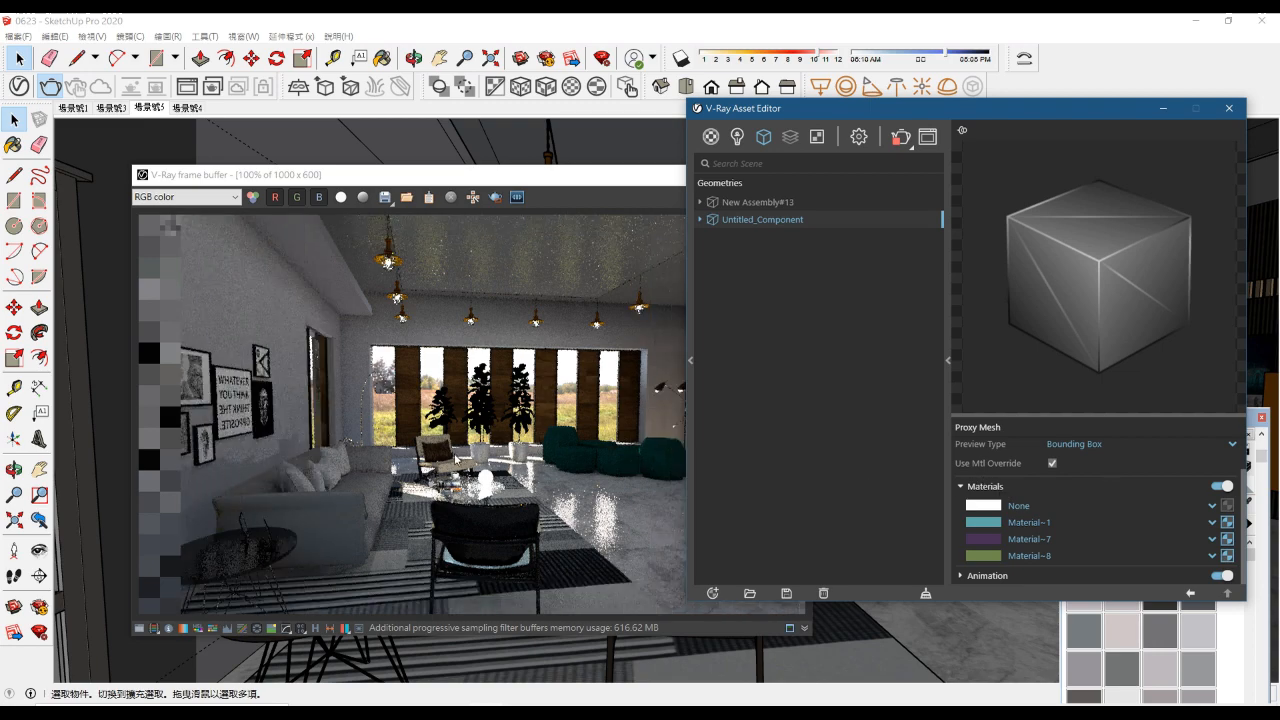
drag(420, 175, 386, 140)
drag(855, 110, 944, 148)
click(949, 167)
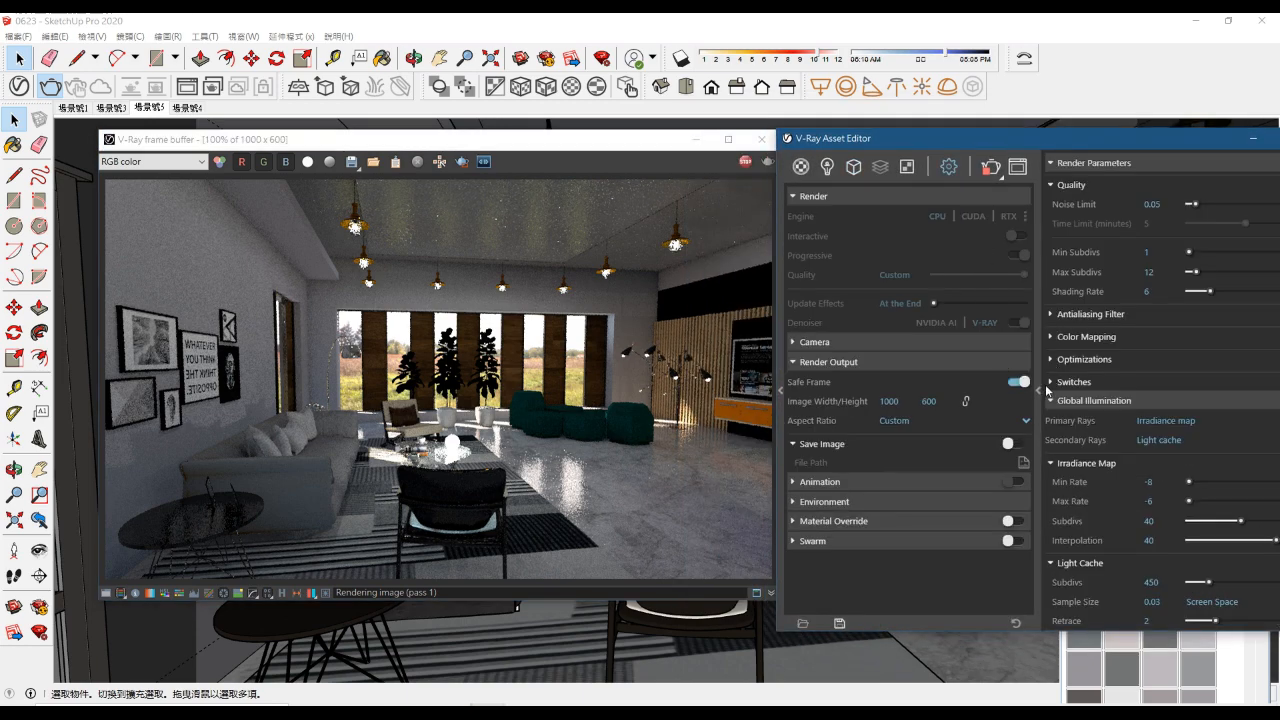
click(1045, 391)
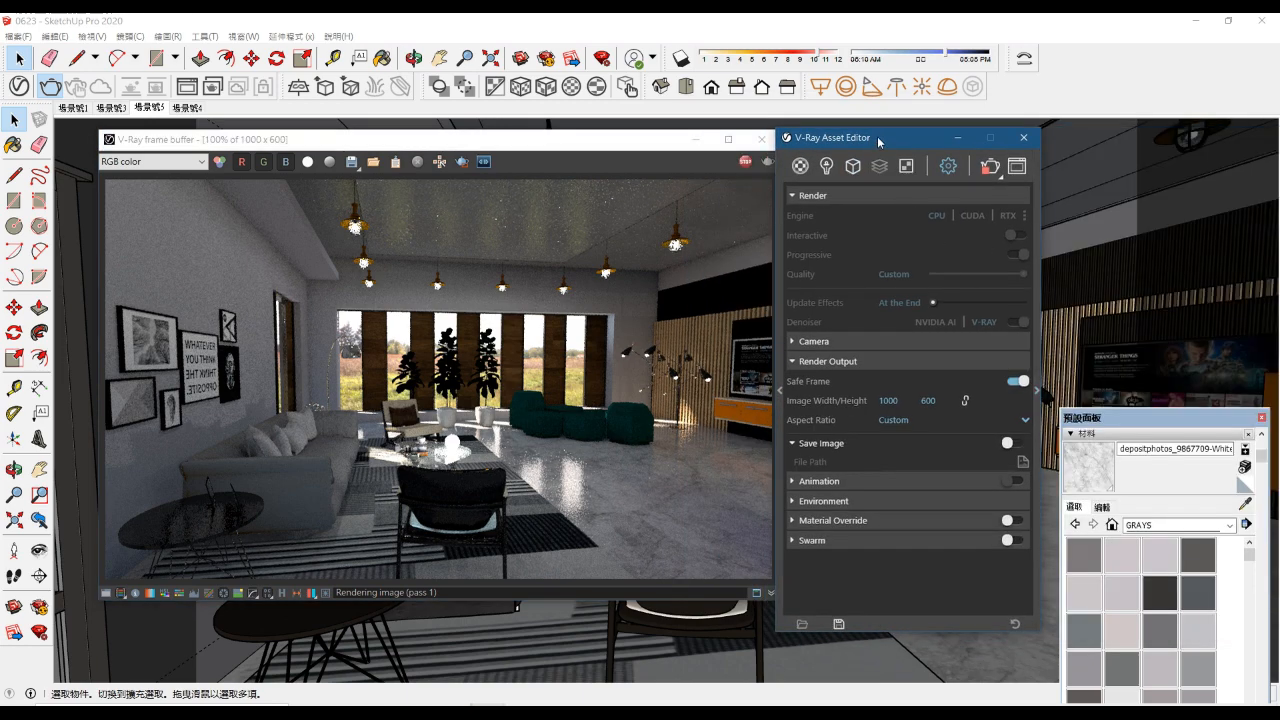
drag(879, 142, 1018, 142)
drag(546, 145, 638, 157)
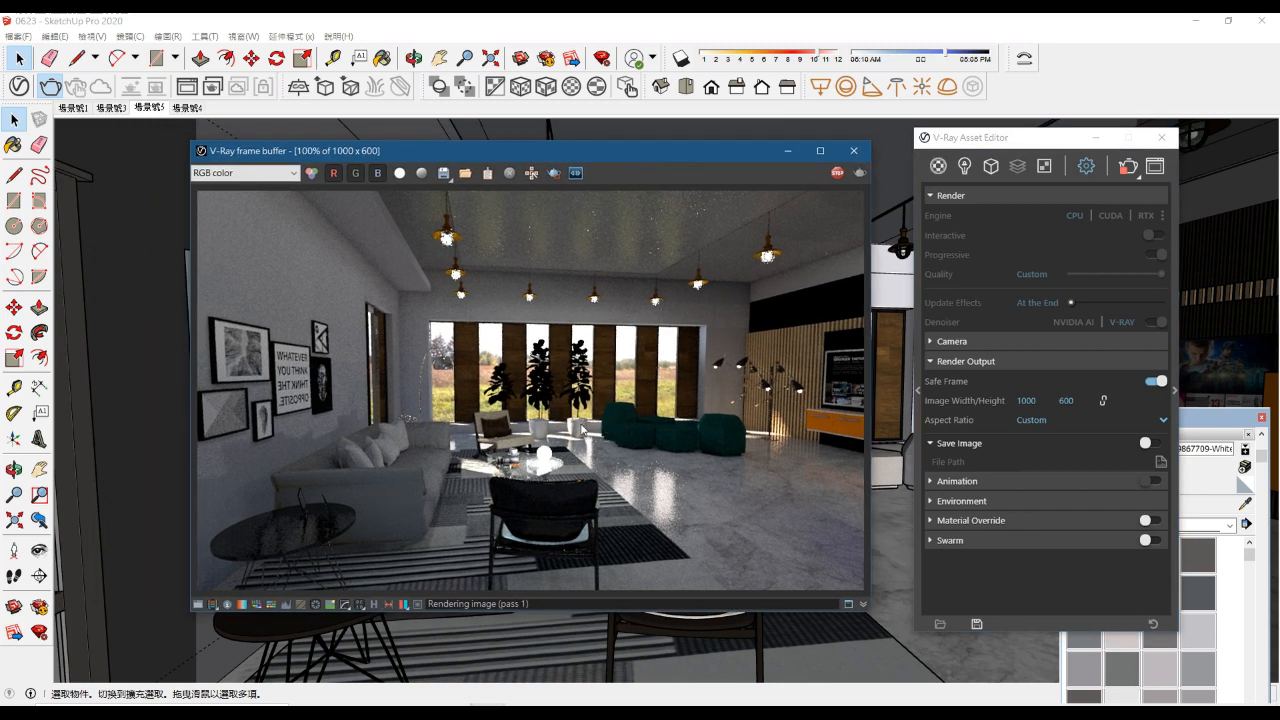
click(837, 172)
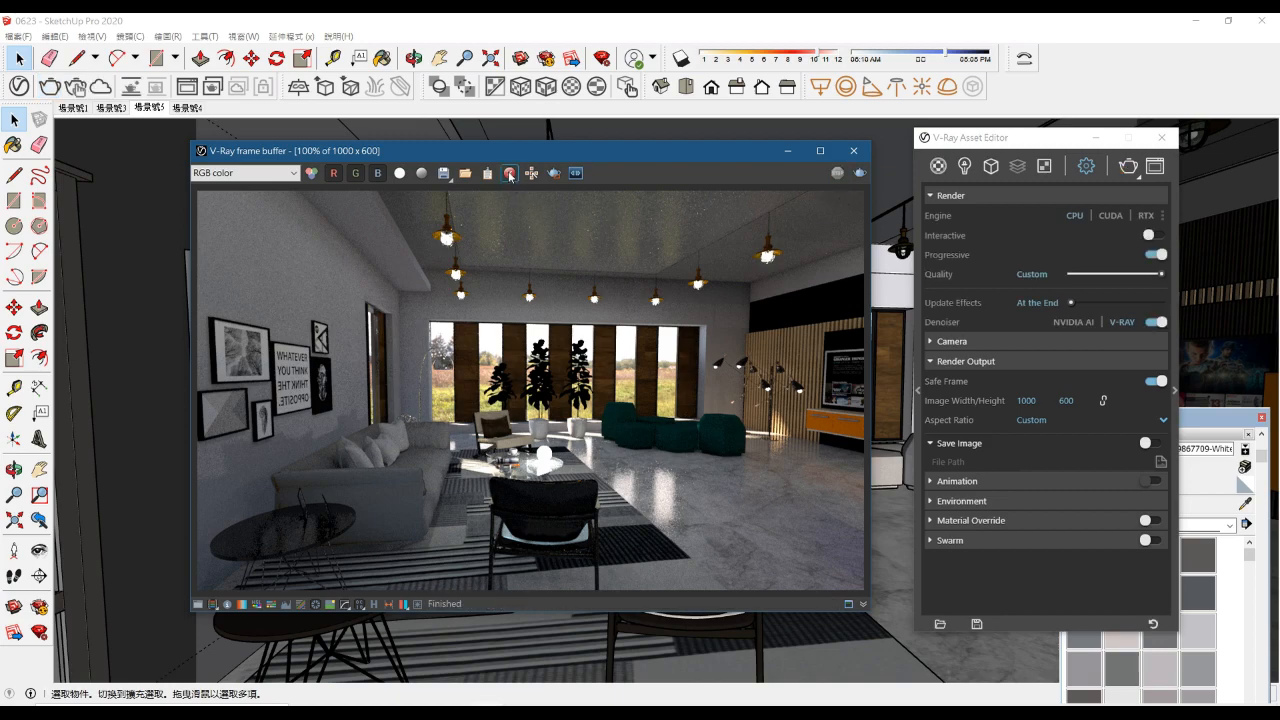
click(853, 150)
Step: Select the plant proxy behind the armchair and change the color of its Material~8 slot to bright green
scroll(714, 438, up, 6)
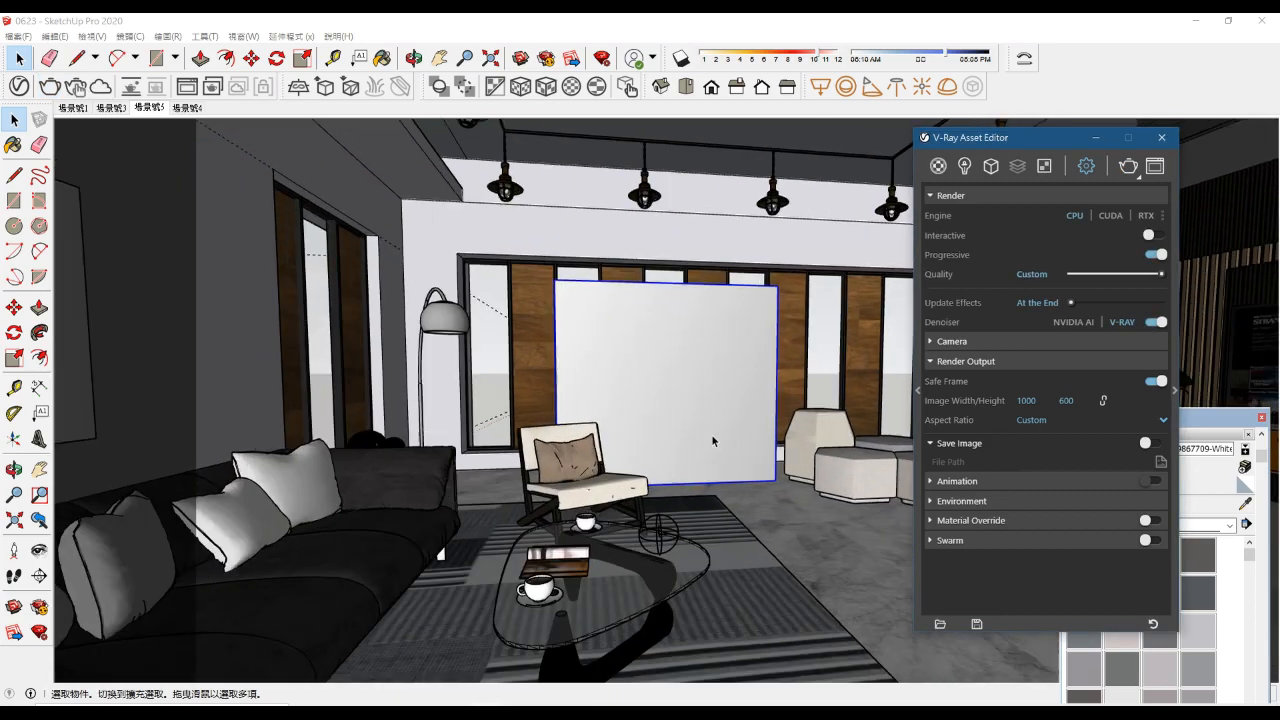
scroll(713, 438, up, 1)
click(731, 323)
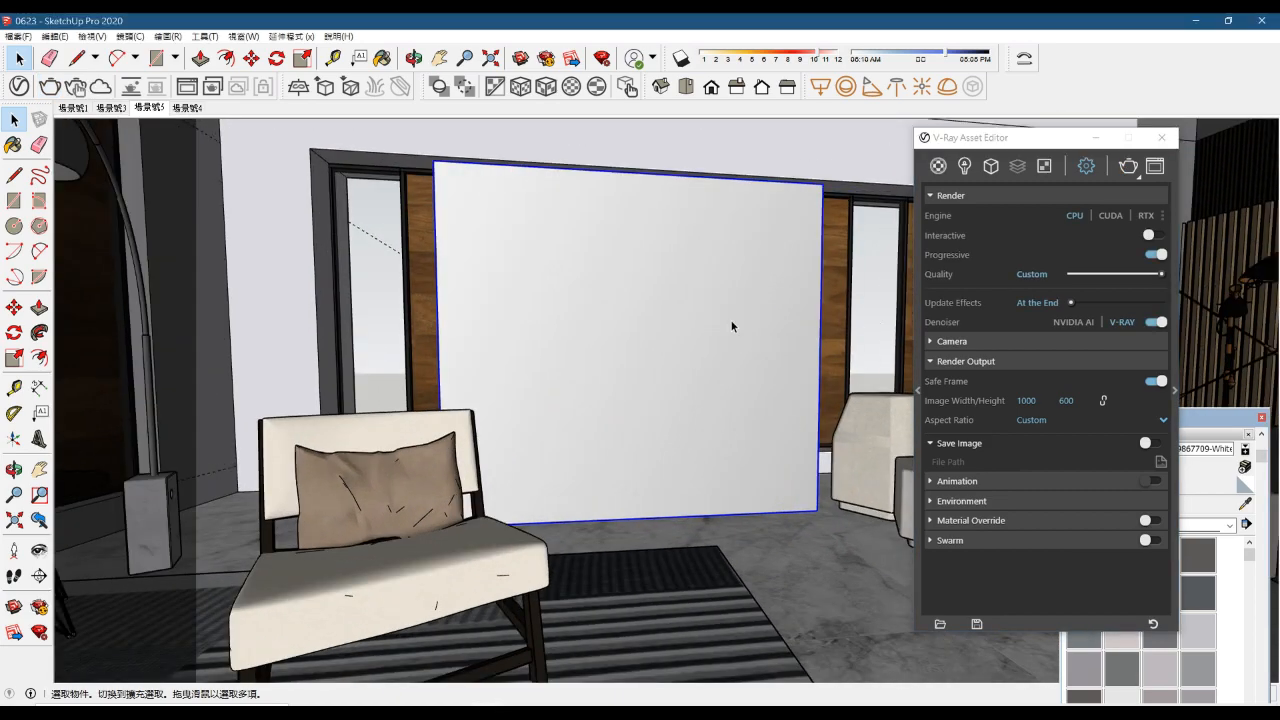
click(1175, 392)
drag(1060, 137, 912, 118)
click(1062, 569)
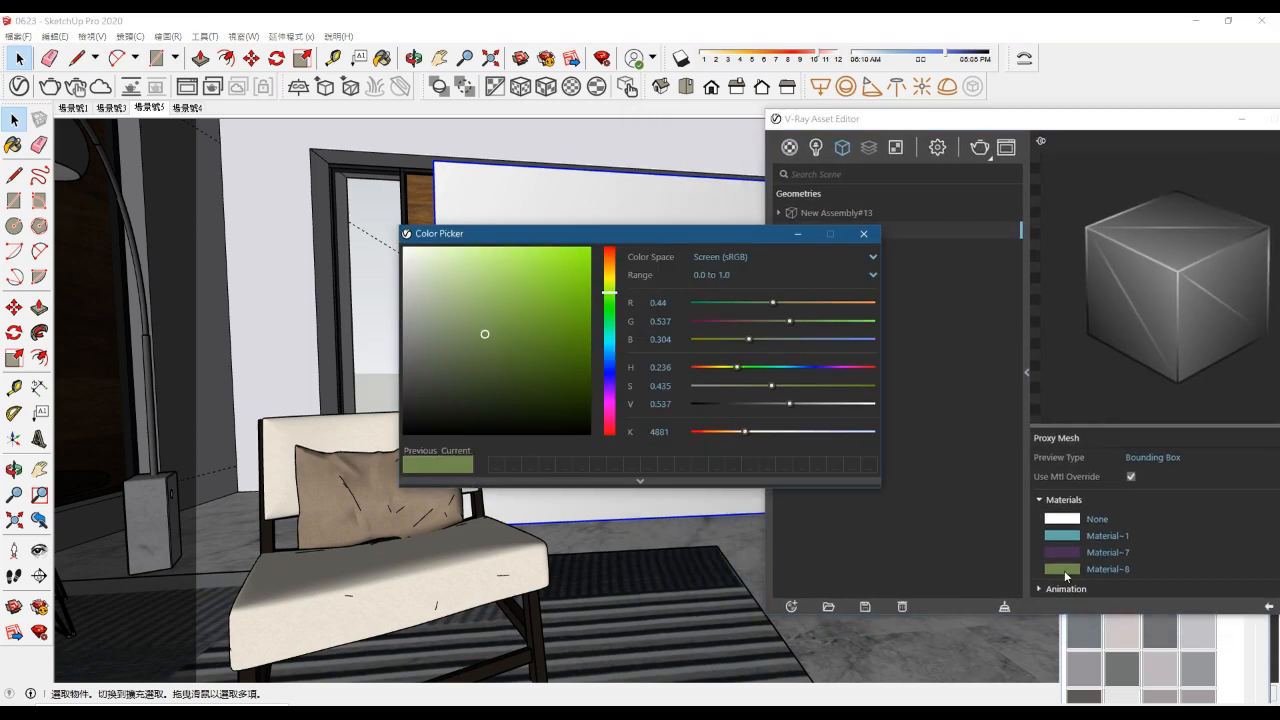
click(568, 261)
click(864, 233)
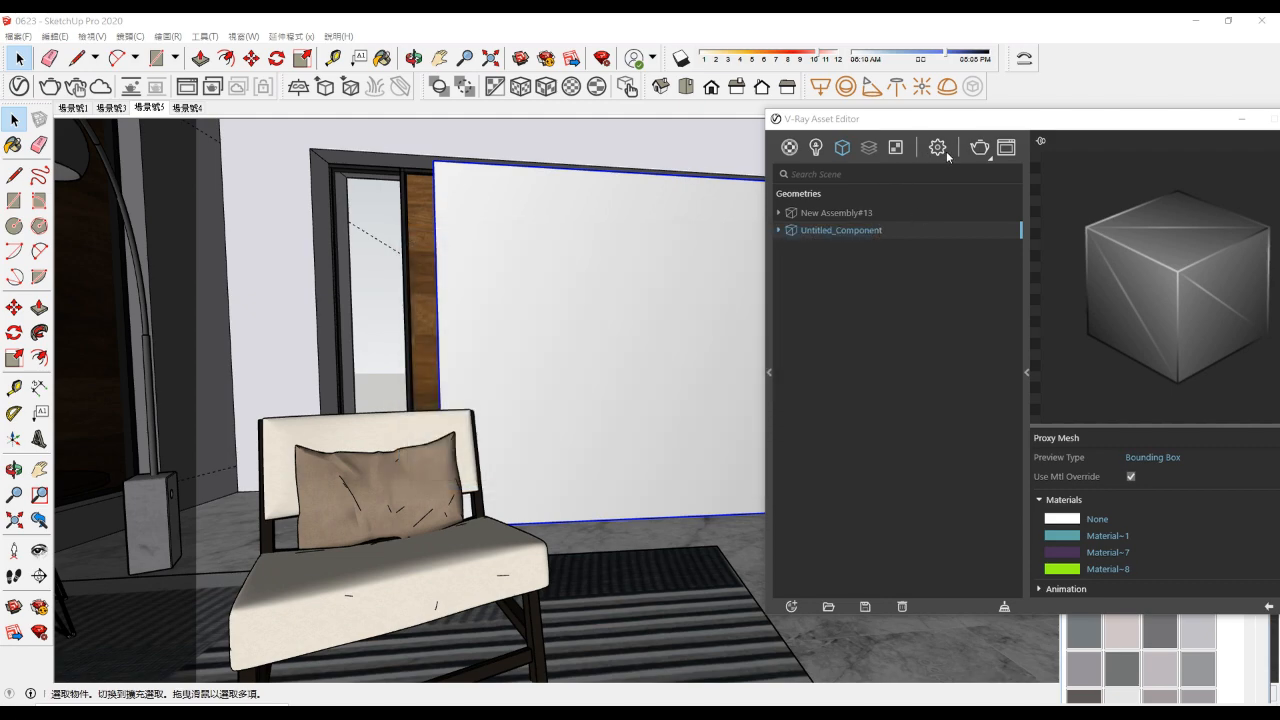
Step: Render the close view of the plants and move the frame buffer clear of the proxy in the model
click(938, 148)
click(981, 148)
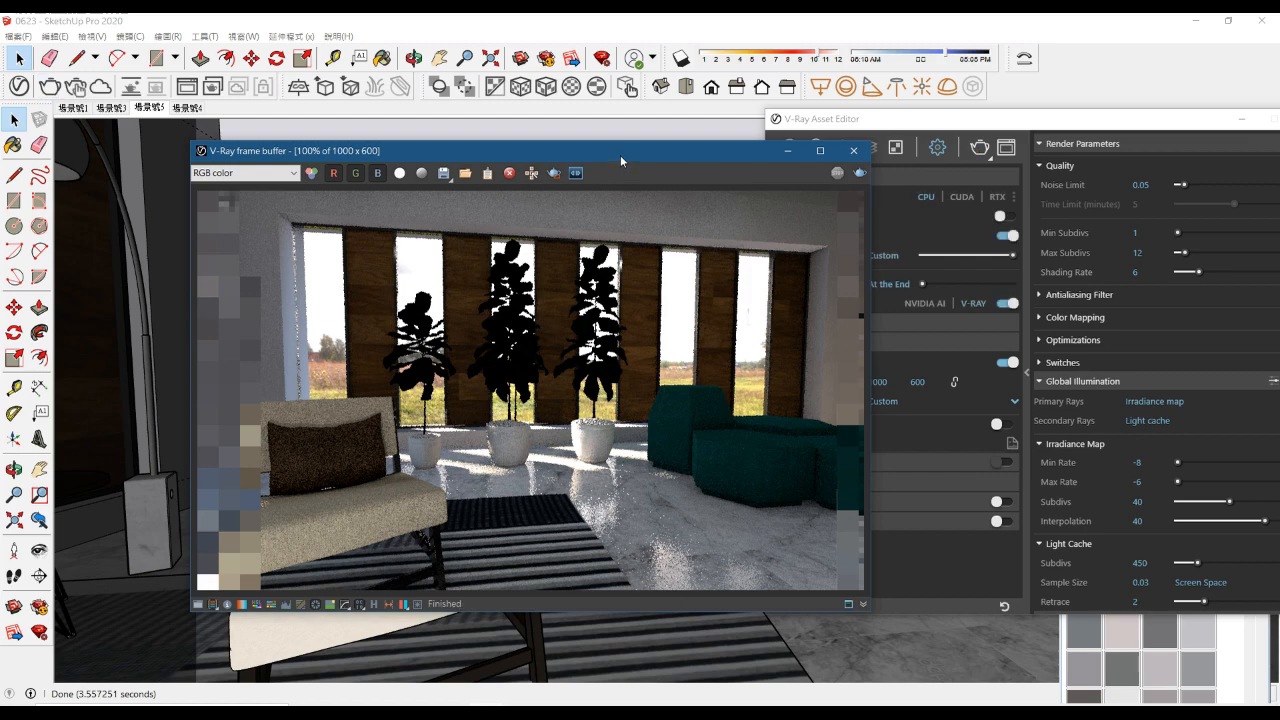
drag(620, 155, 472, 140)
drag(567, 137, 587, 356)
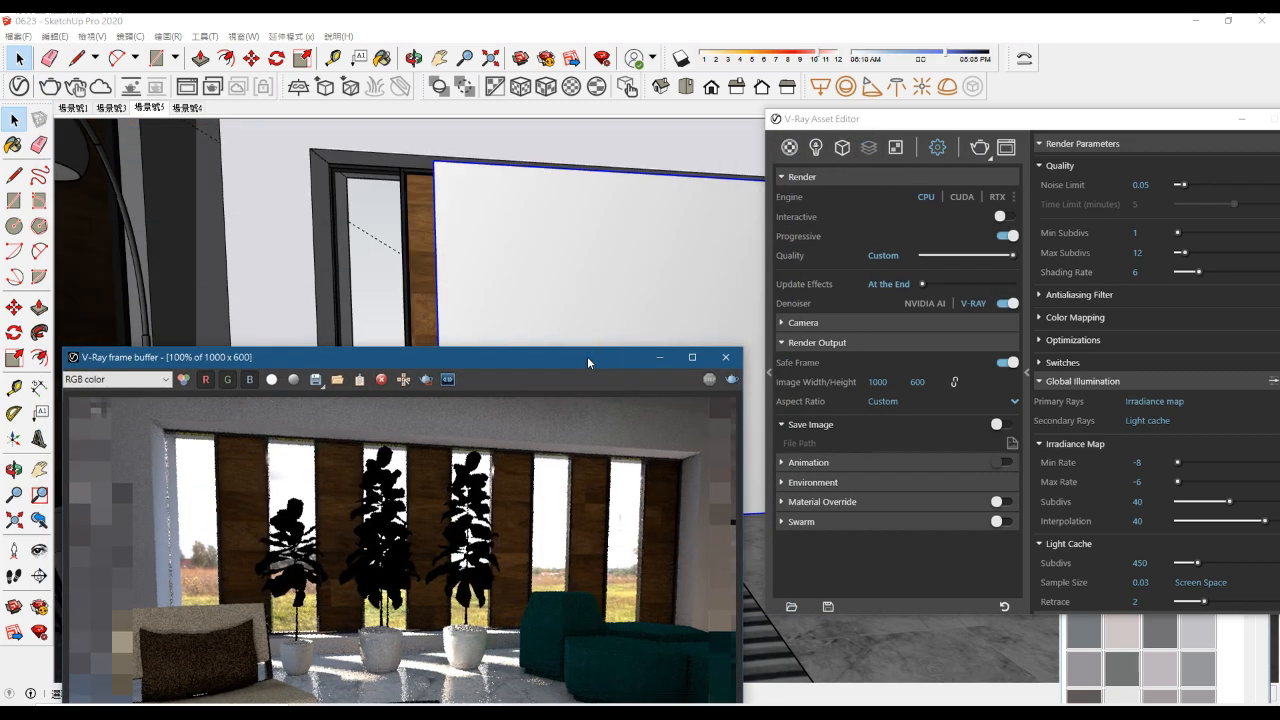
Step: Reopen the plant proxy's None slot color, shift its hue to blue, and start an interactive render of the close view
click(842, 147)
click(888, 232)
click(1068, 520)
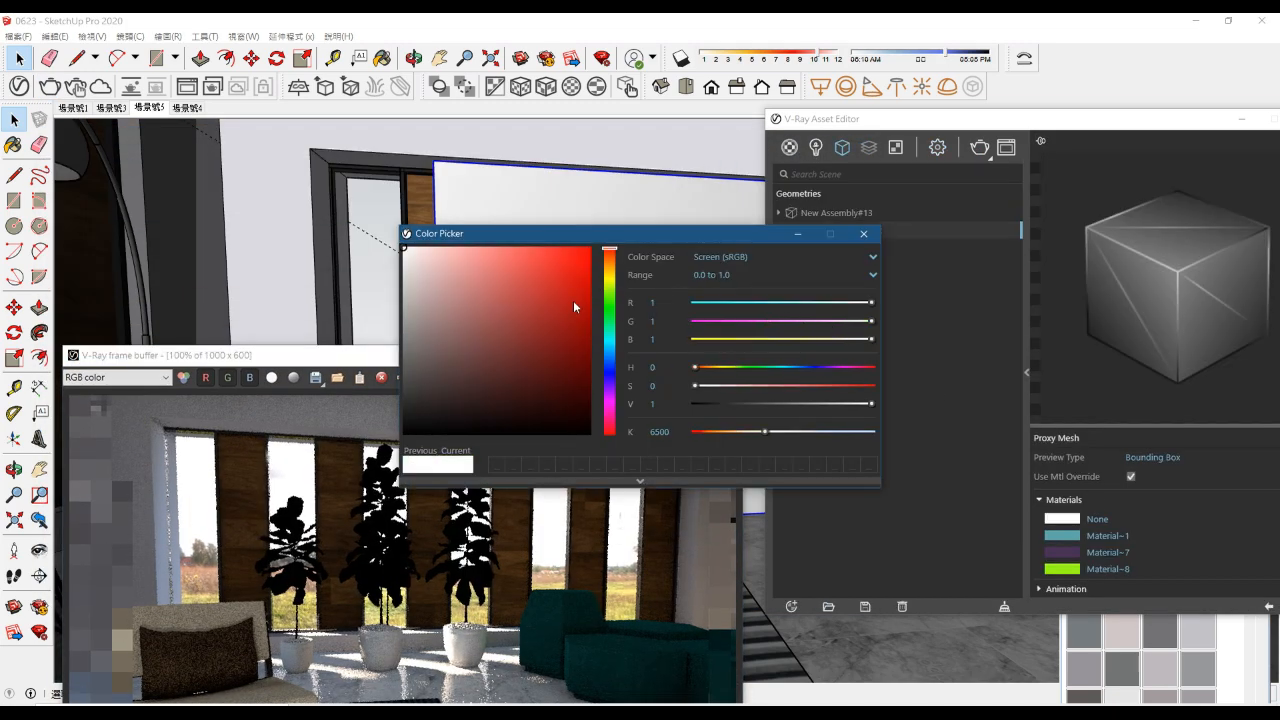
click(609, 376)
drag(325, 365, 337, 282)
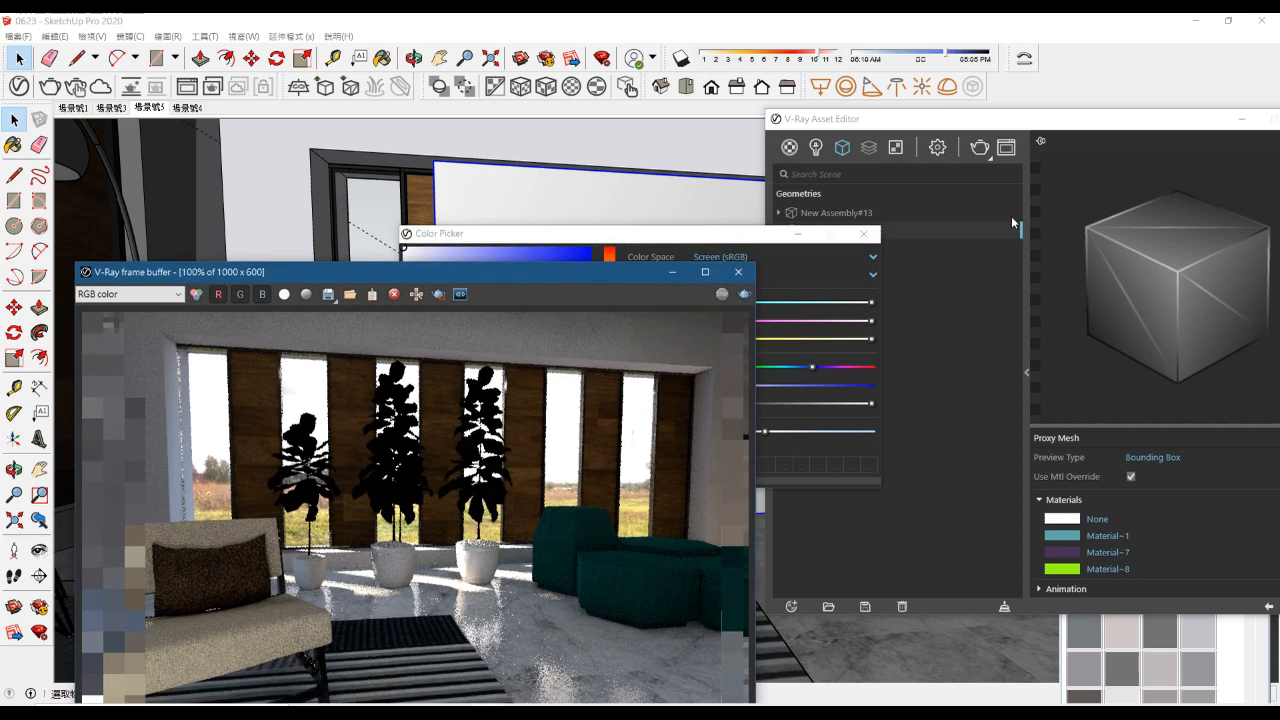
click(989, 154)
drag(547, 276, 570, 107)
click(982, 149)
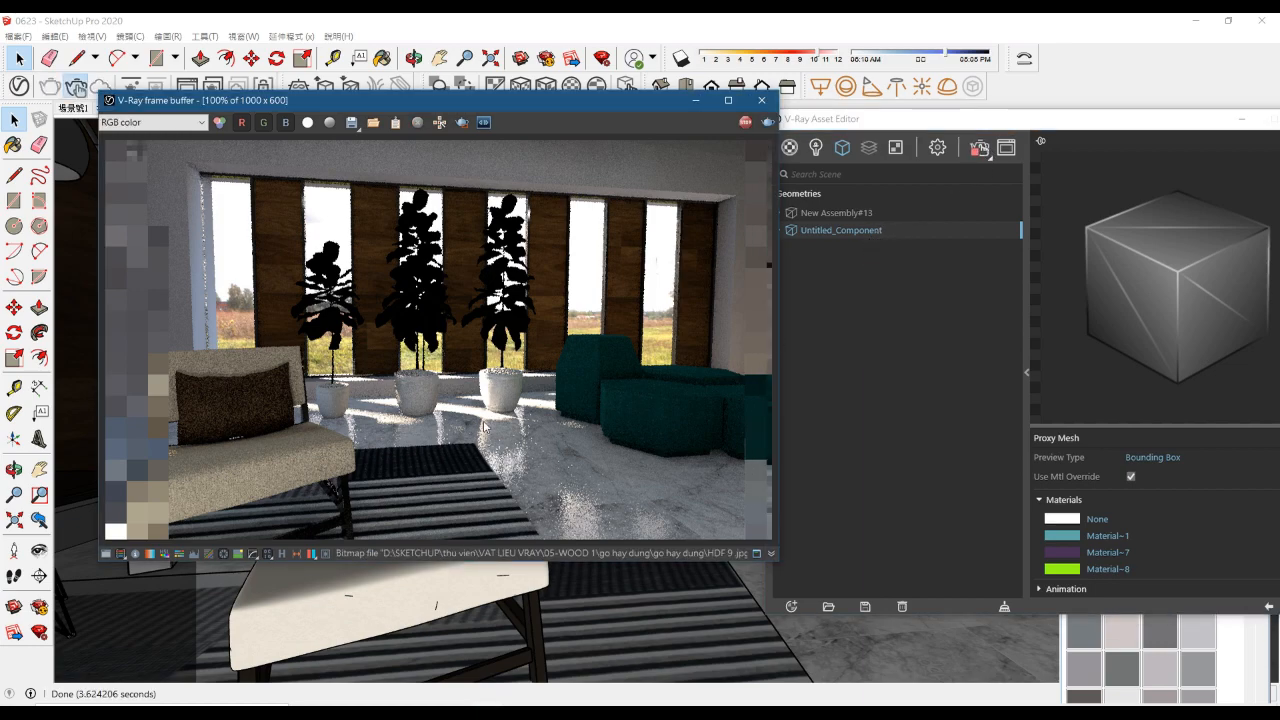
Step: Try red and green on the plant proxy's None slot during the interactive render, and settle on dark gray
click(1066, 519)
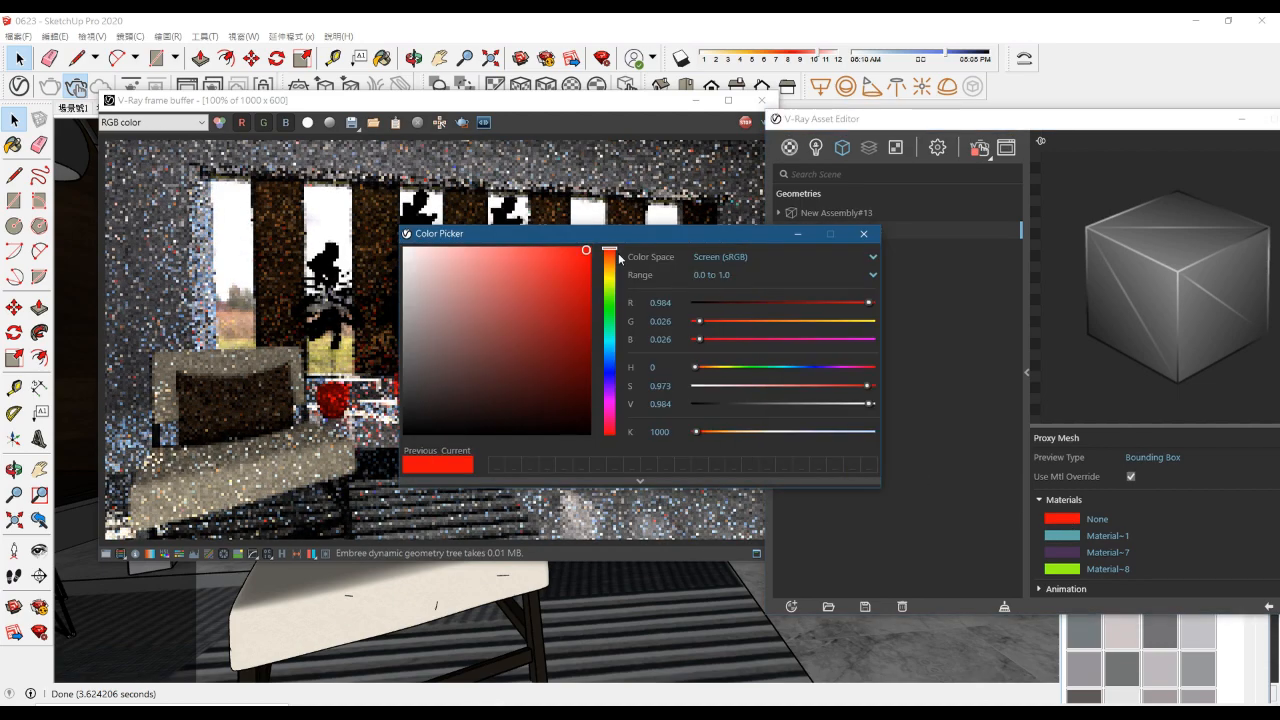
click(609, 314)
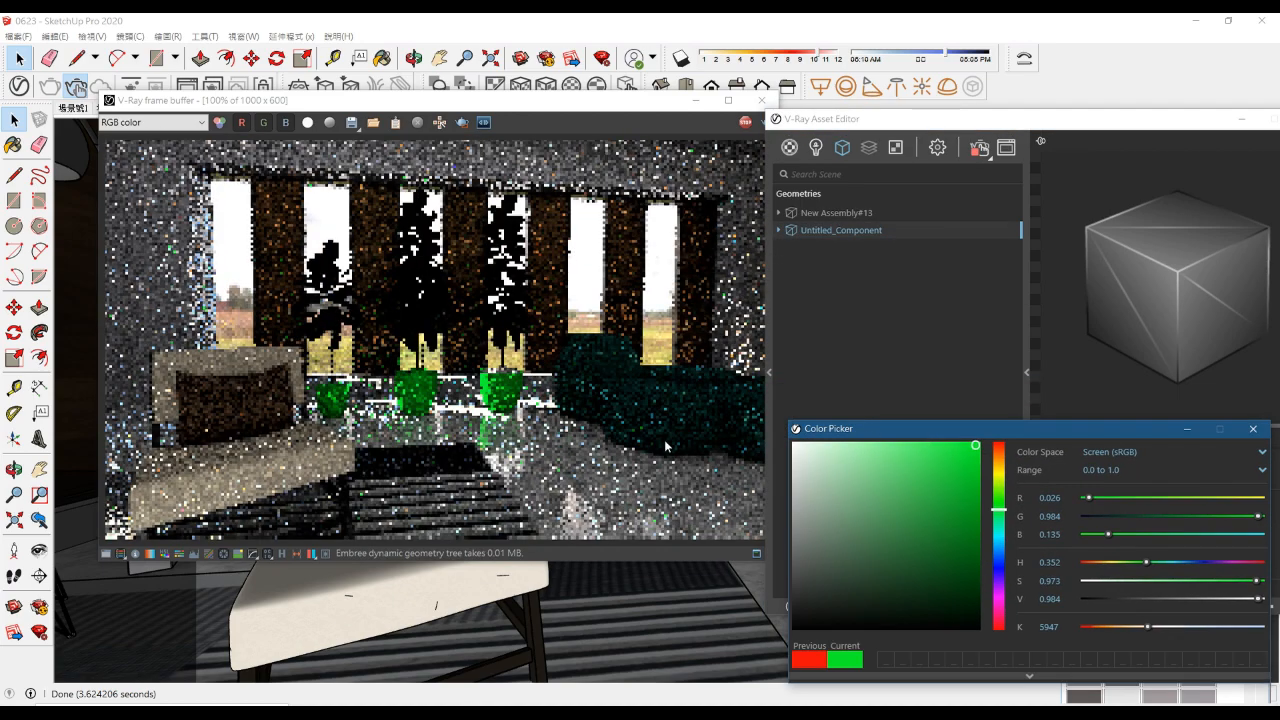
mouse_move(822, 482)
mouse_down()
mouse_move(786, 450)
mouse_move(760, 500)
mouse_move(767, 567)
mouse_up()
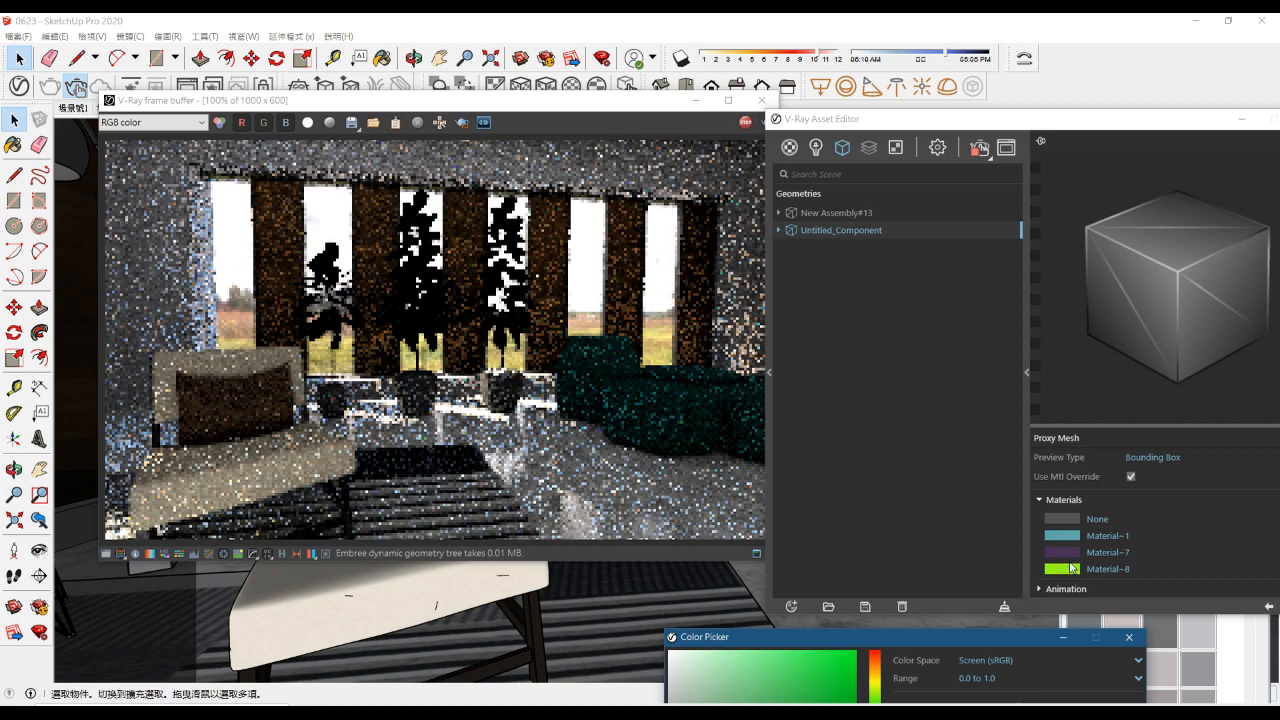
Step: Set the plant proxy's Material~7 slot to pale lavender and remove the materials assigned to the proxy's slots
click(1062, 552)
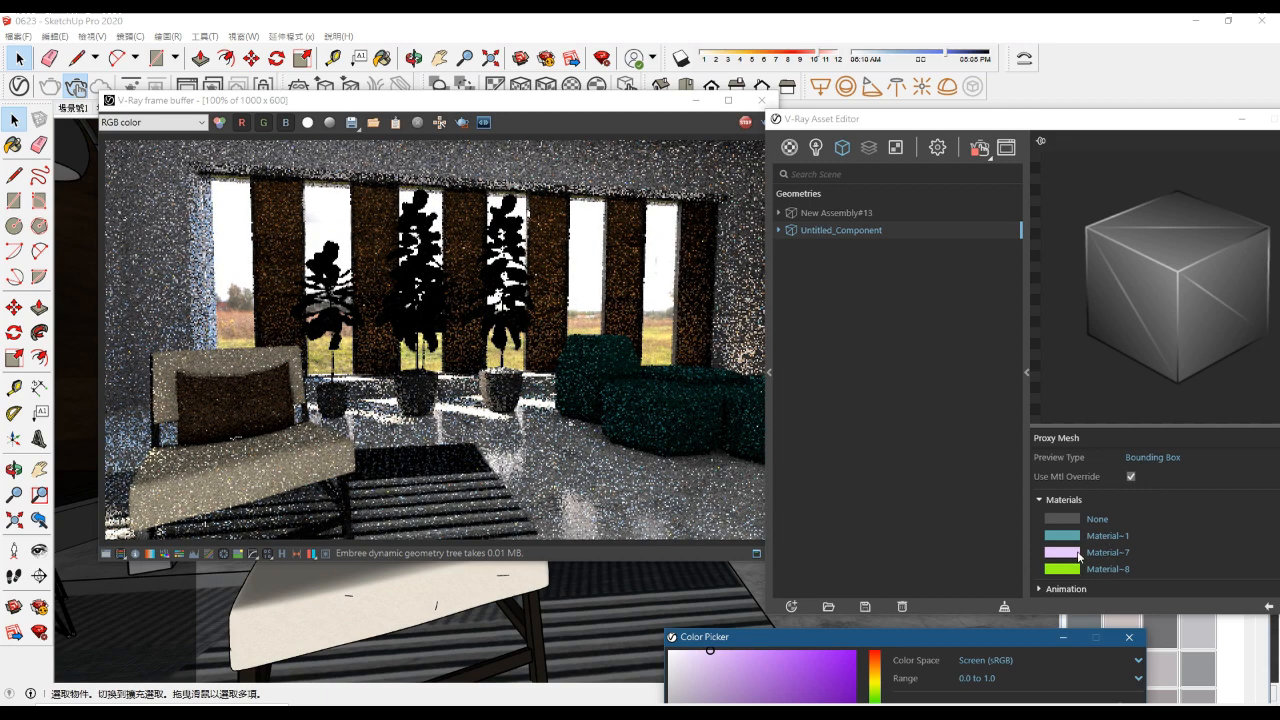
drag(961, 137, 829, 118)
right_click(1175, 550)
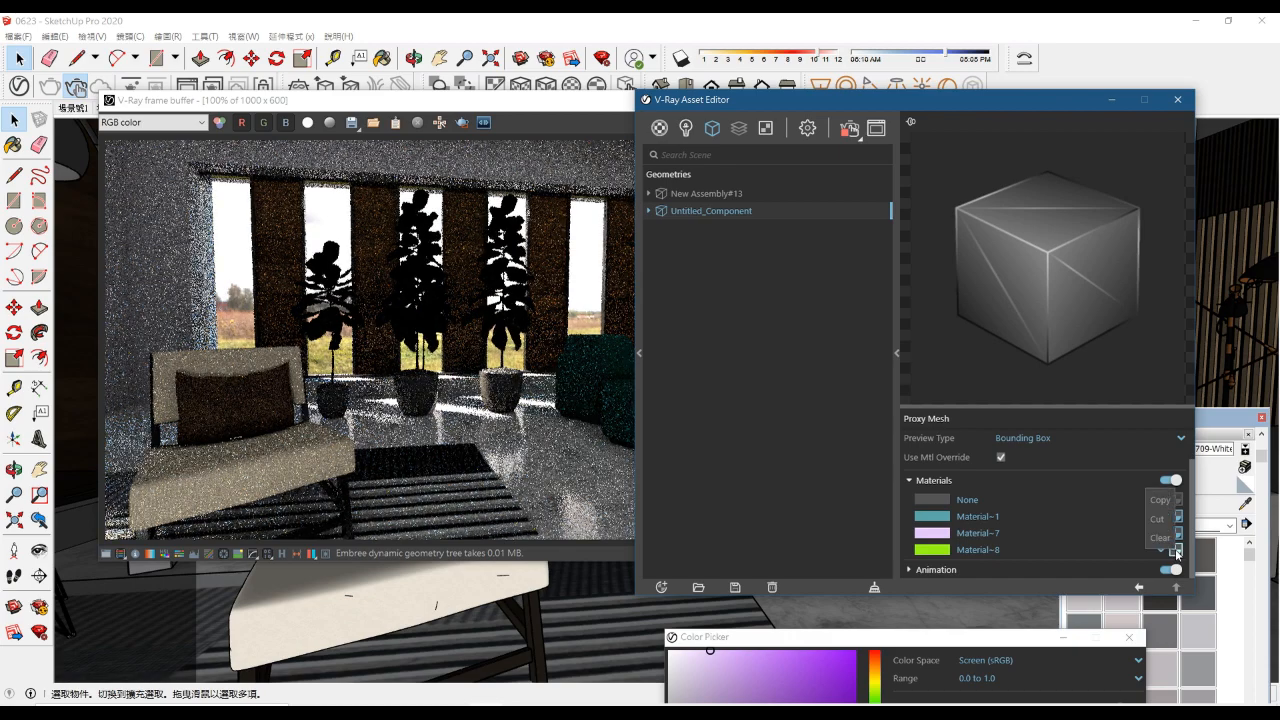
click(1162, 523)
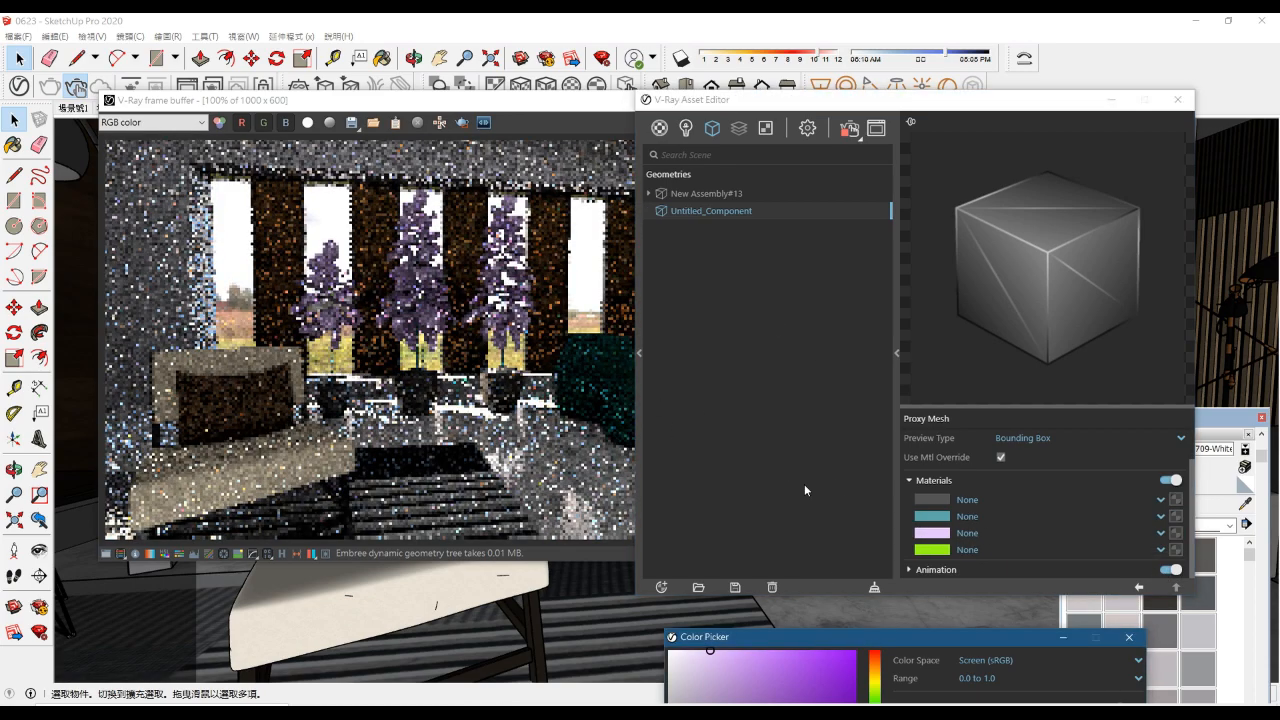
Step: Change the plant foliage slot's color from lavender to green with RGB values 0, 0.683 and 0.302
drag(776, 633, 845, 213)
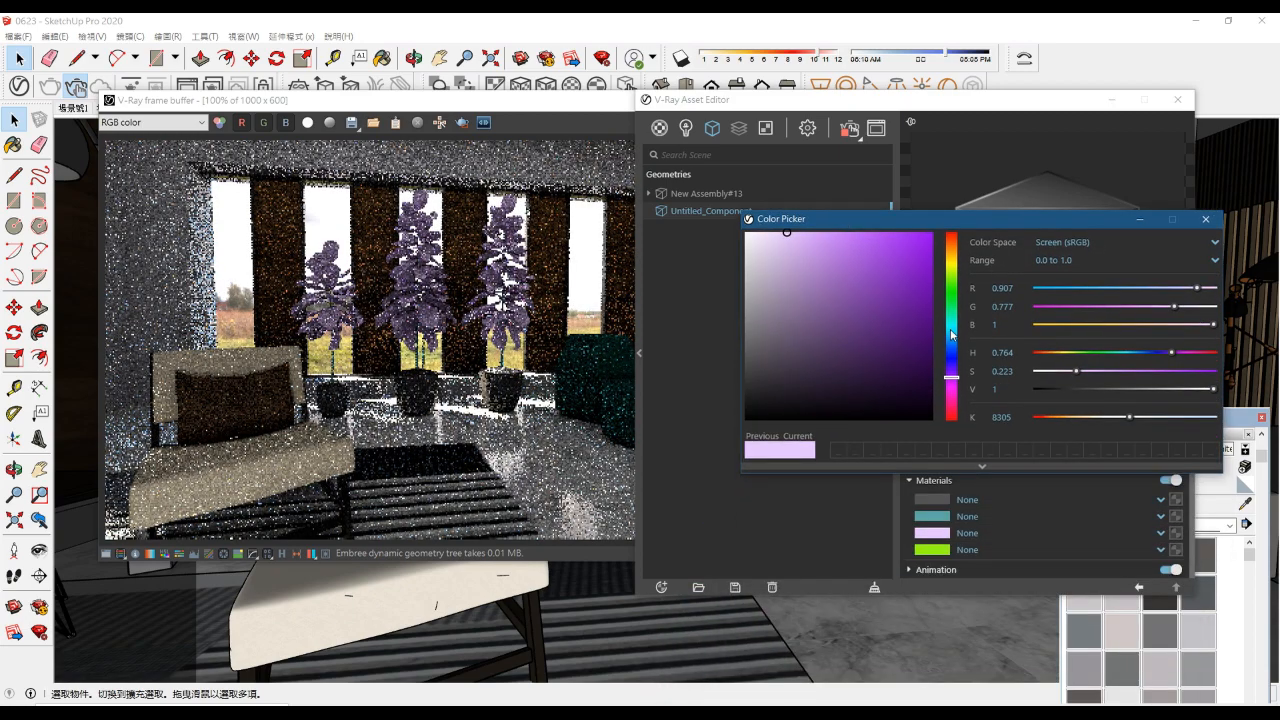
click(951, 310)
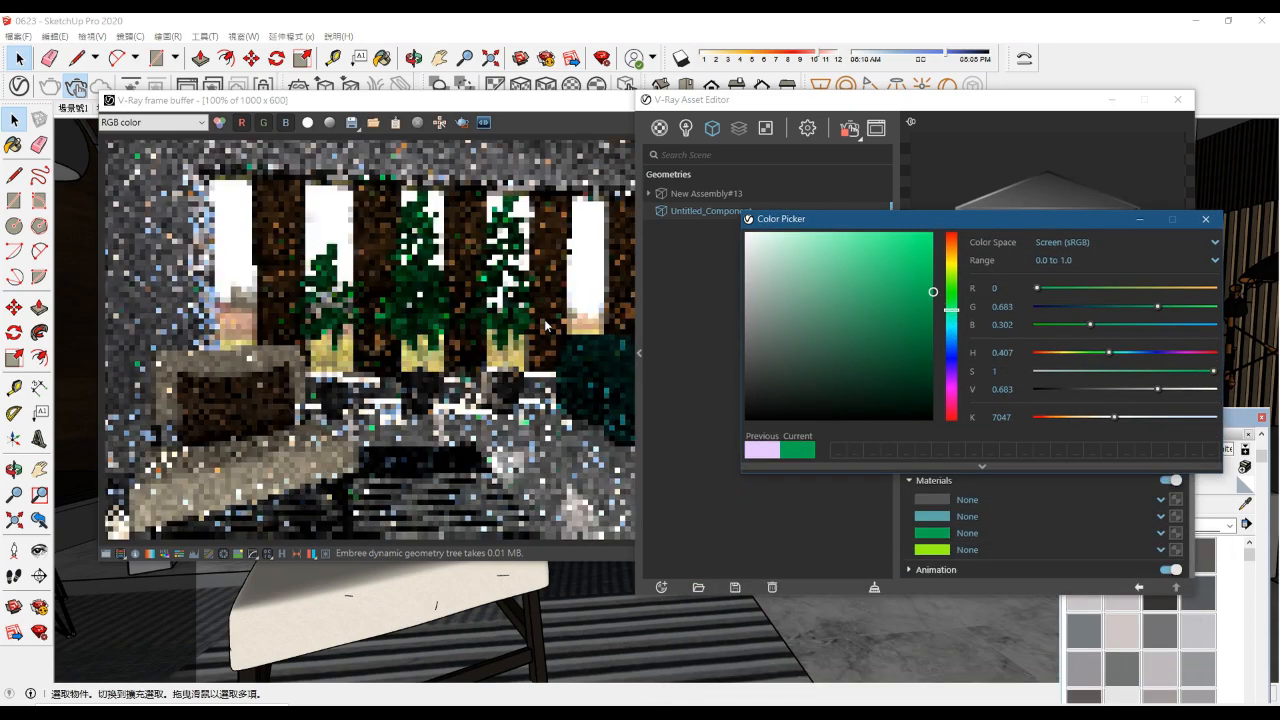
drag(798, 218, 827, 607)
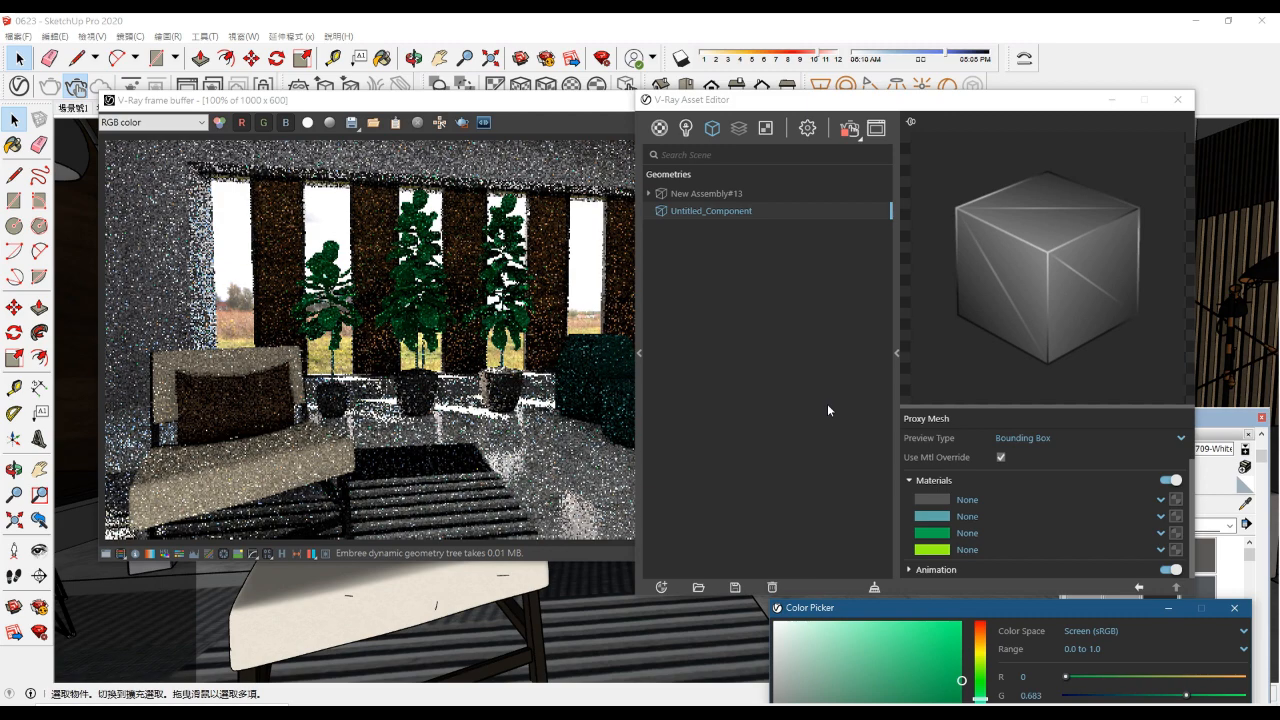
click(566, 381)
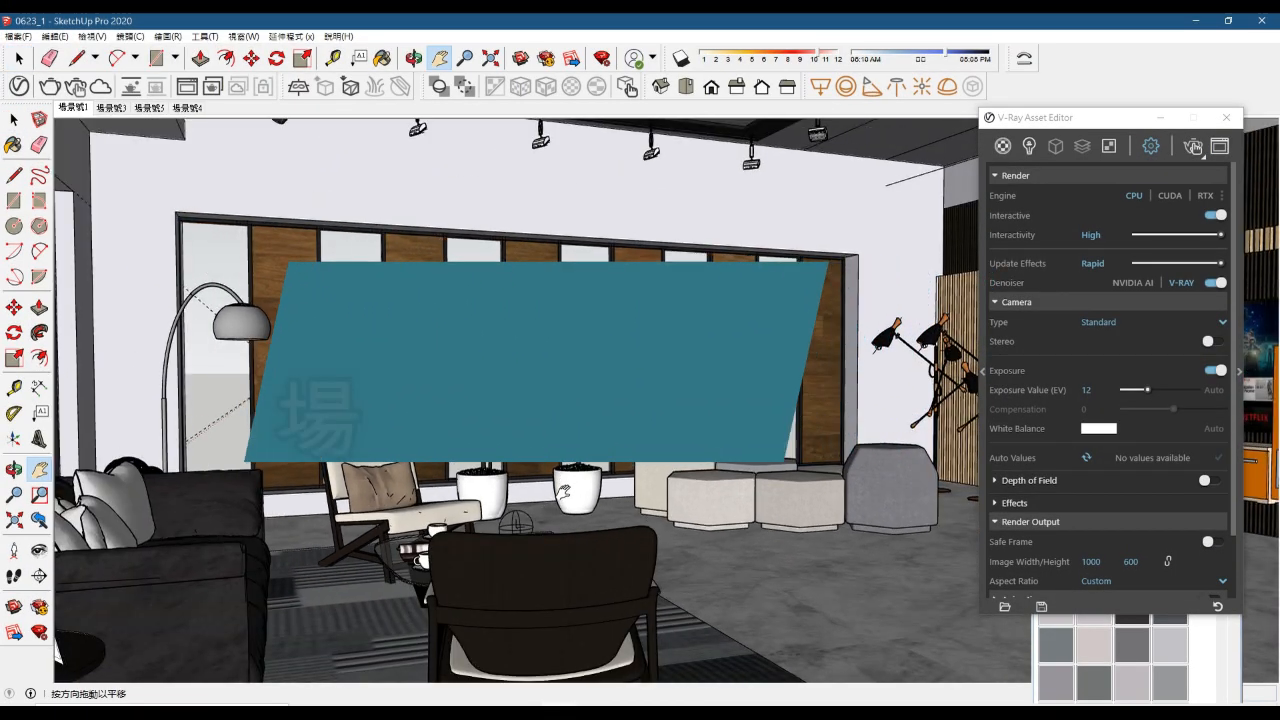
Step: Start an interactive render of the living room scene in 0623_1 and turn on rendering in the viewport
click(1194, 147)
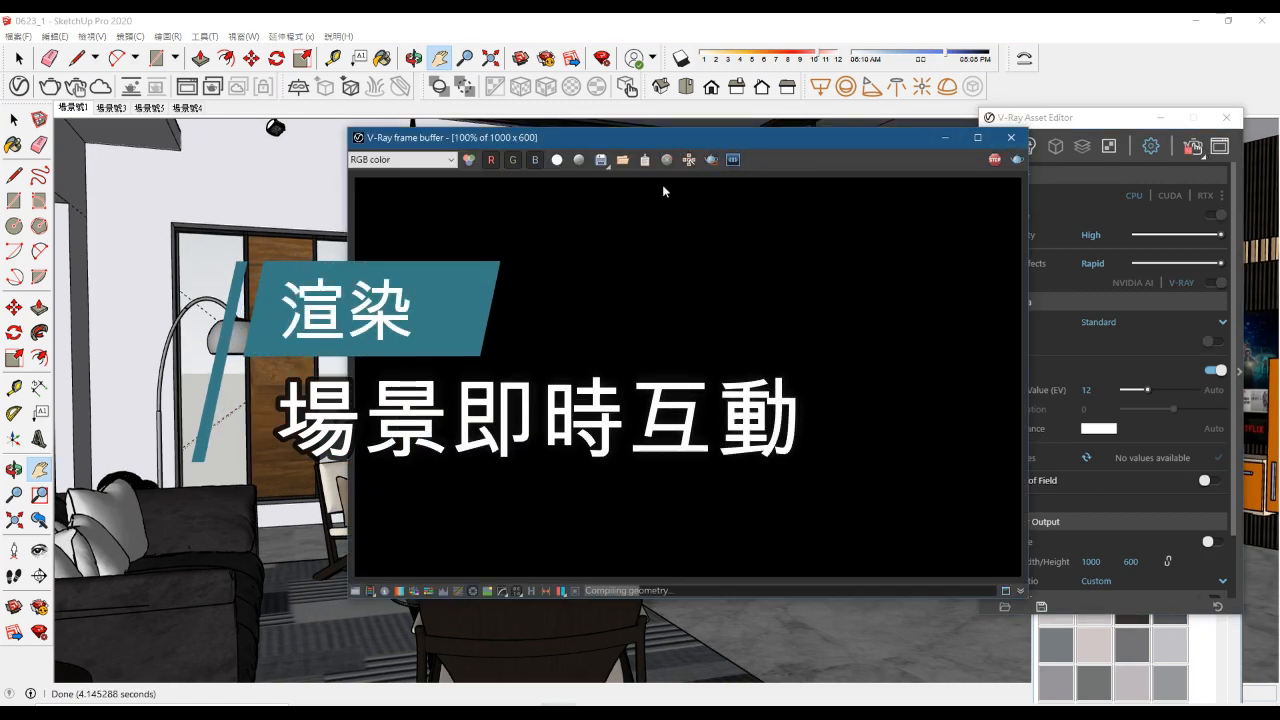
drag(656, 144, 1017, 240)
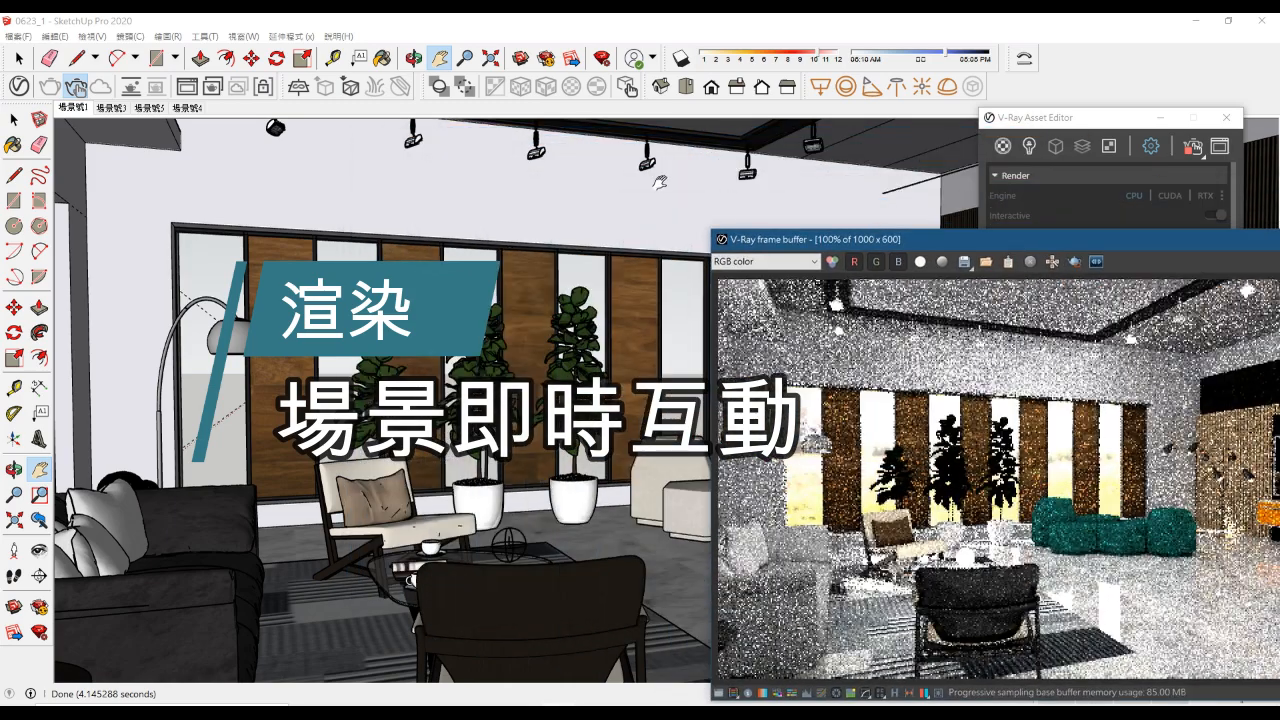
click(134, 88)
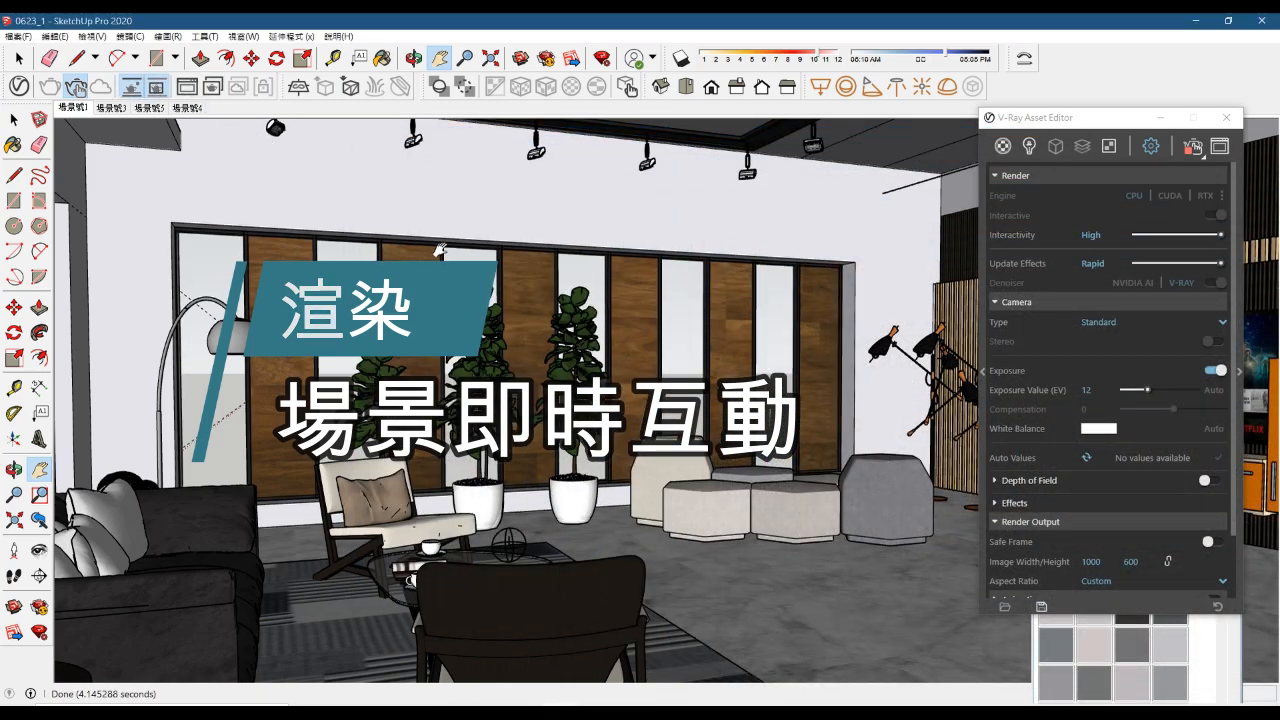
Step: Draw viewport render regions over the plants and over the arc lamp and armchair, and move the asset editor out of the way
key(space)
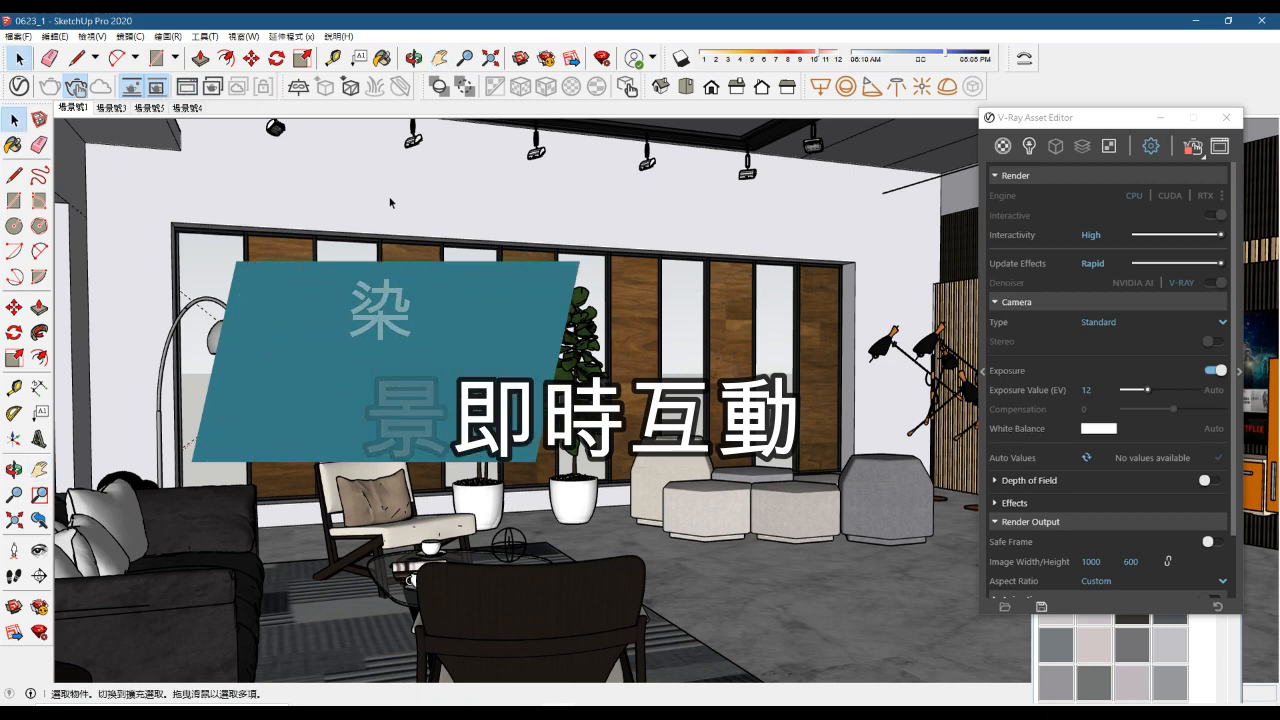
drag(395, 187, 883, 572)
drag(86, 198, 424, 571)
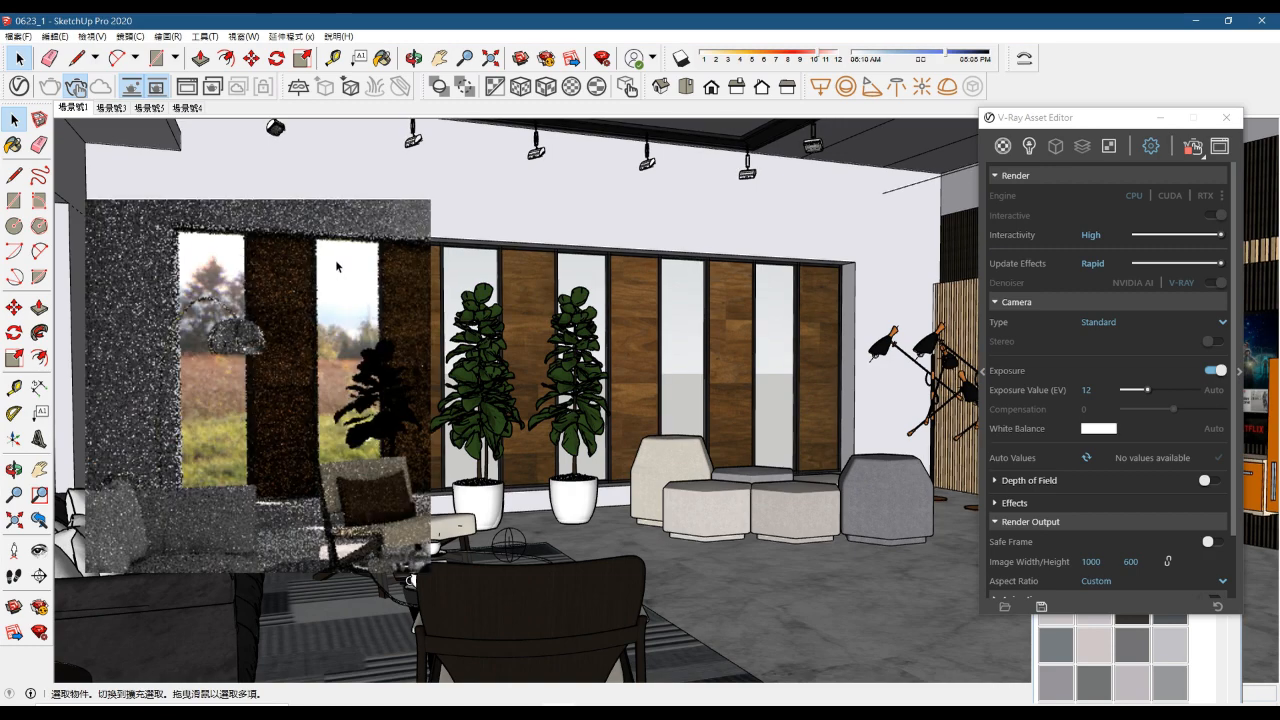
drag(1086, 122, 672, 564)
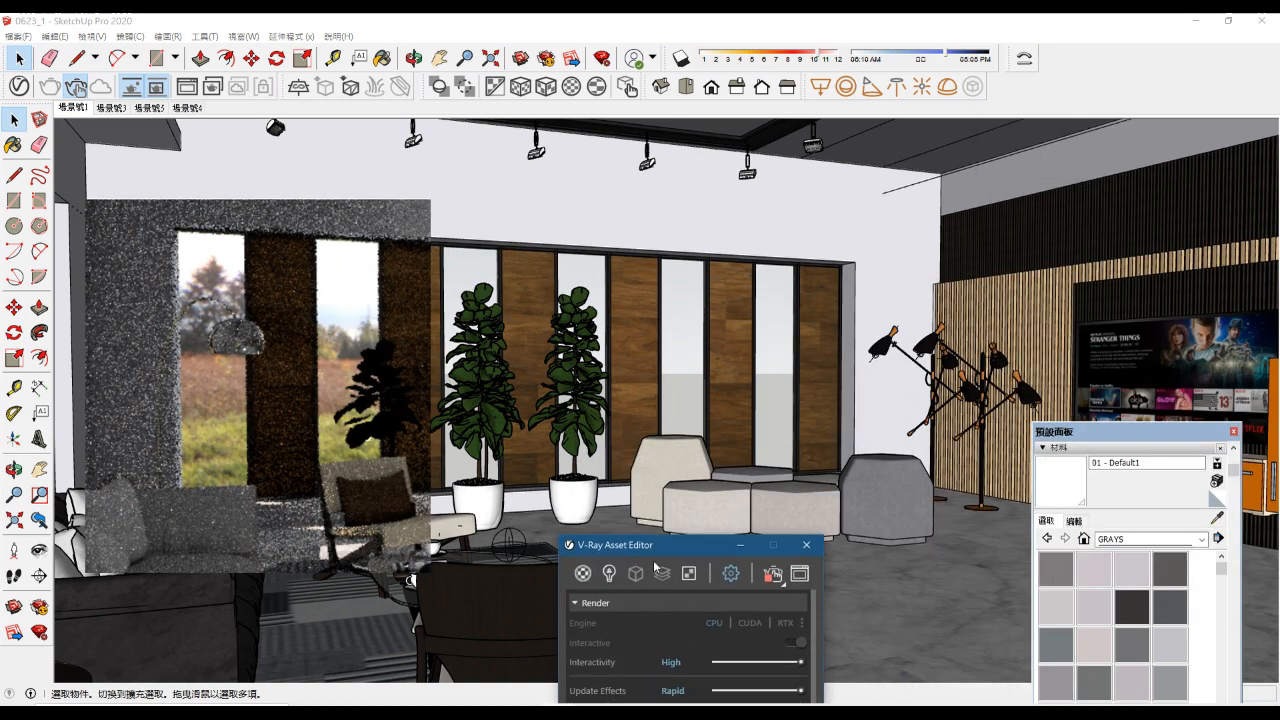
Step: Draw viewport render regions over the TV wall and the hexagonal ottomans, extend the region across both, and move the floating panels out of the way
drag(787, 207, 1173, 585)
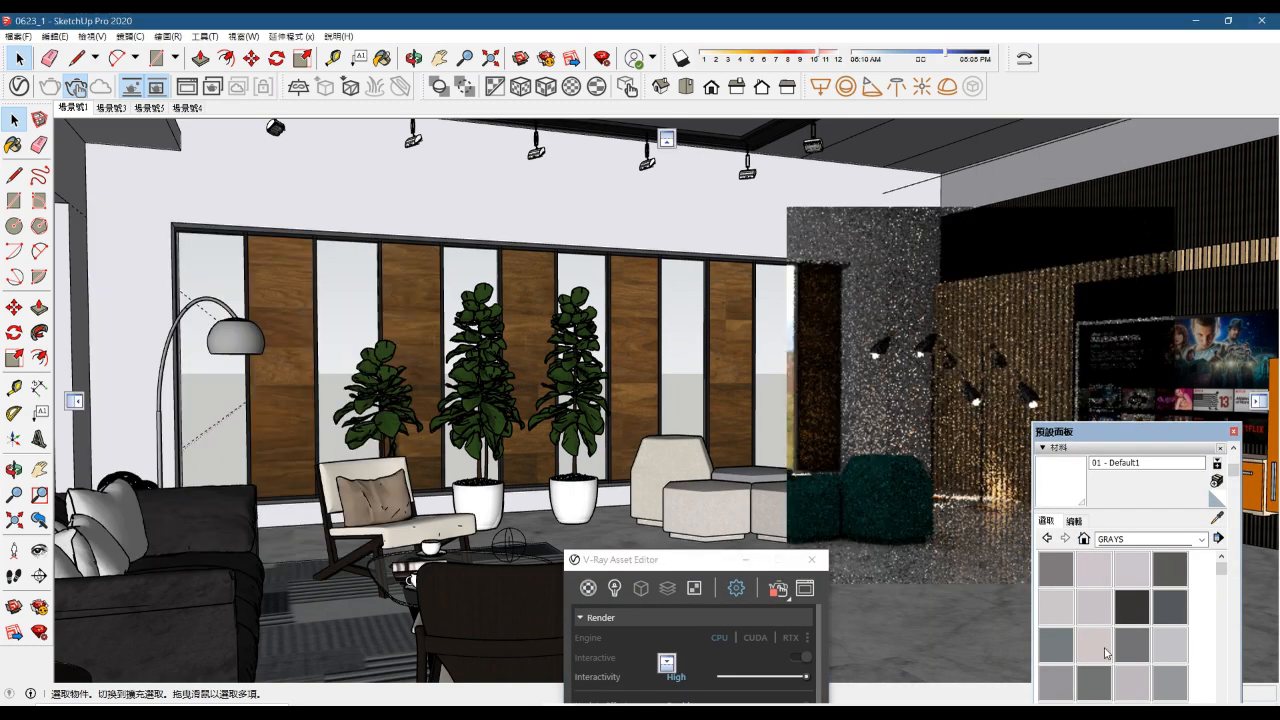
drag(1100, 431, 1053, 660)
drag(620, 559, 434, 664)
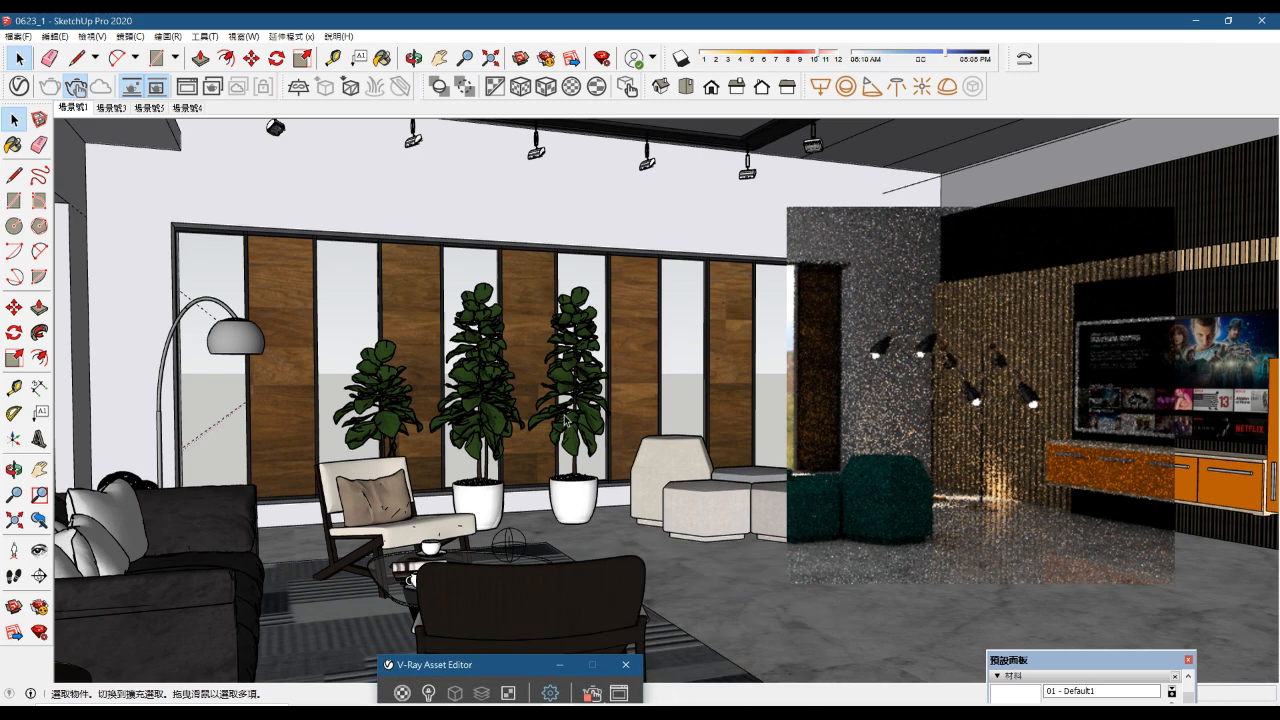
drag(564, 414, 1025, 617)
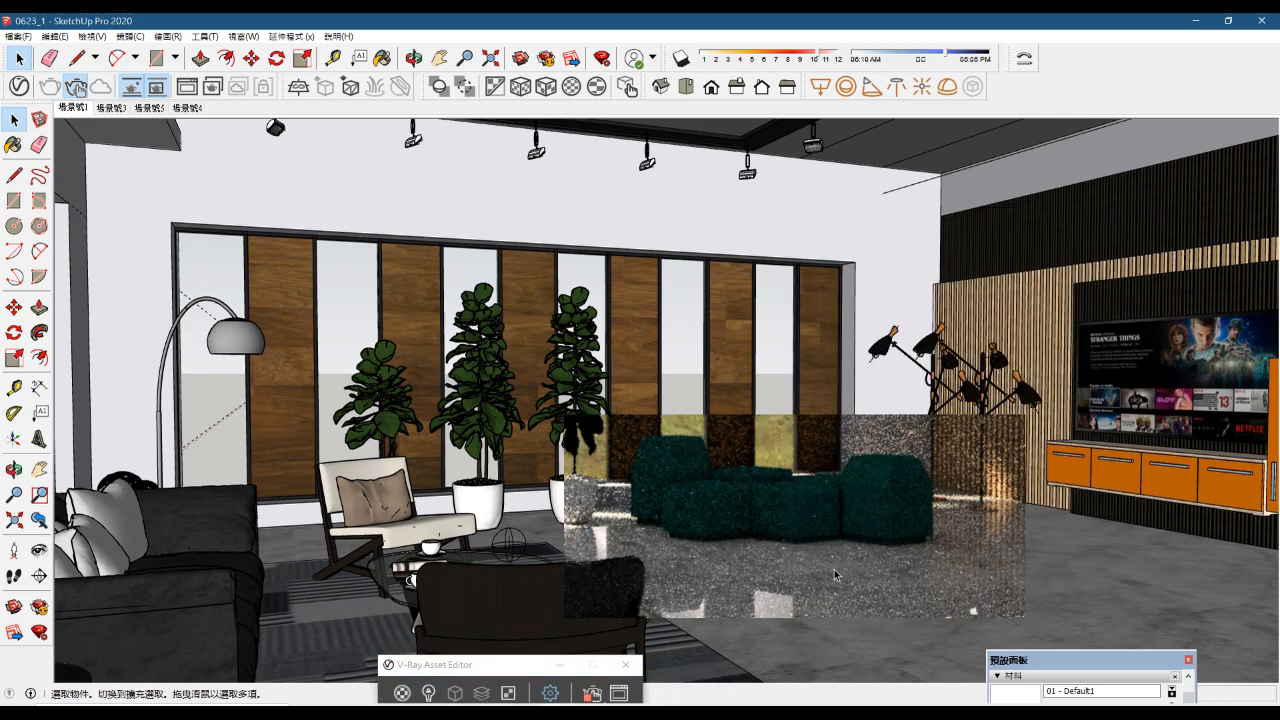
drag(530, 246, 1040, 632)
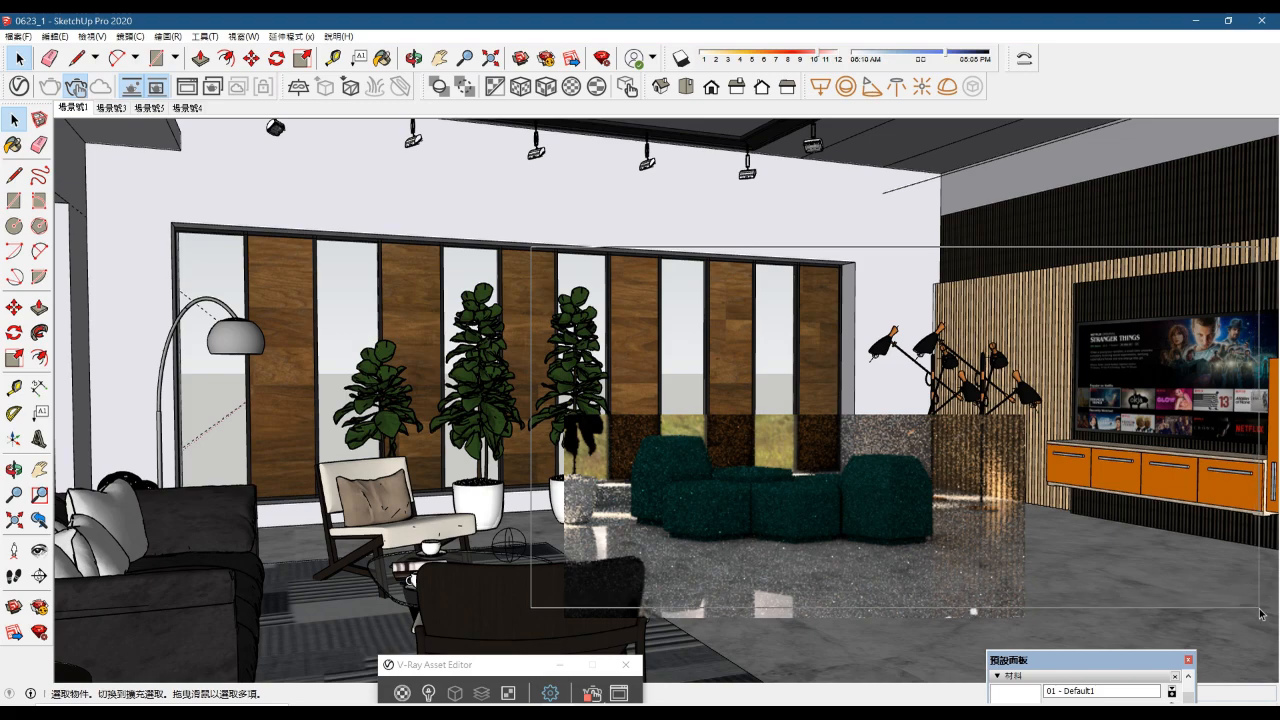
drag(1260, 609, 1259, 608)
drag(530, 665, 1131, 572)
Step: Check the live viewport render in scenes 場景號3, 場景號5 and 場景號4
middle_drag(600, 480, 742, 466)
click(112, 108)
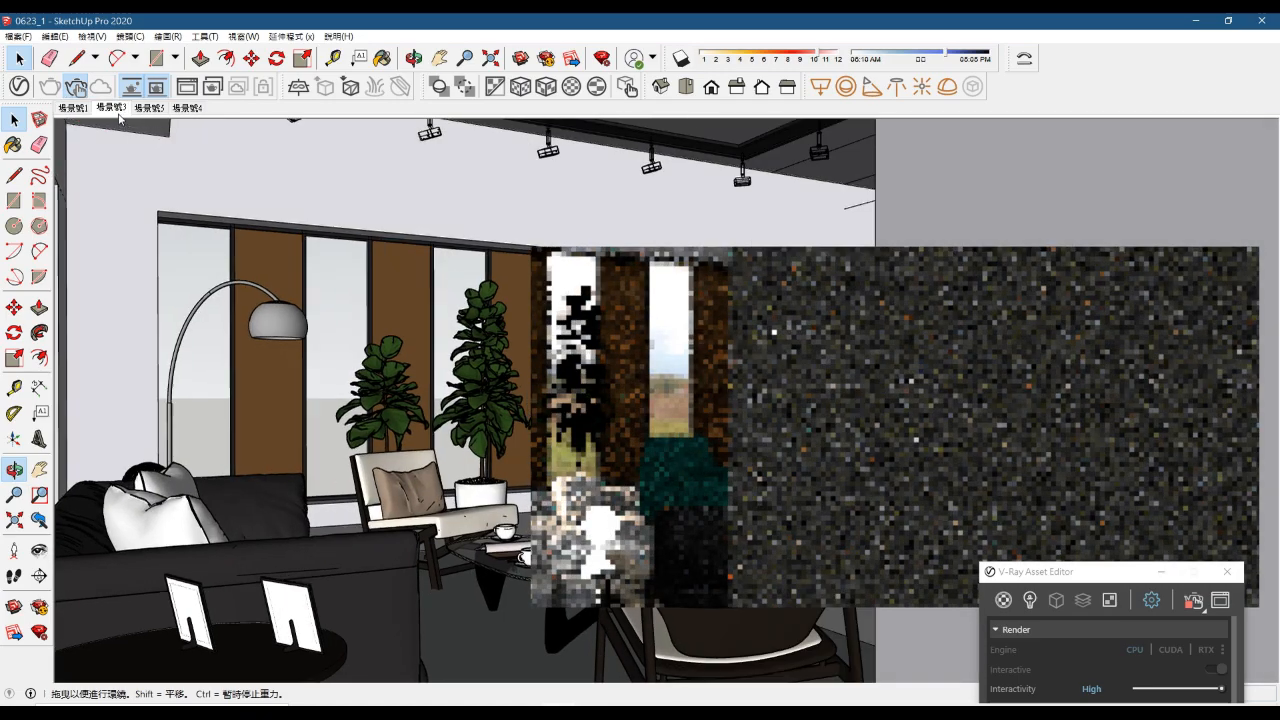
click(152, 108)
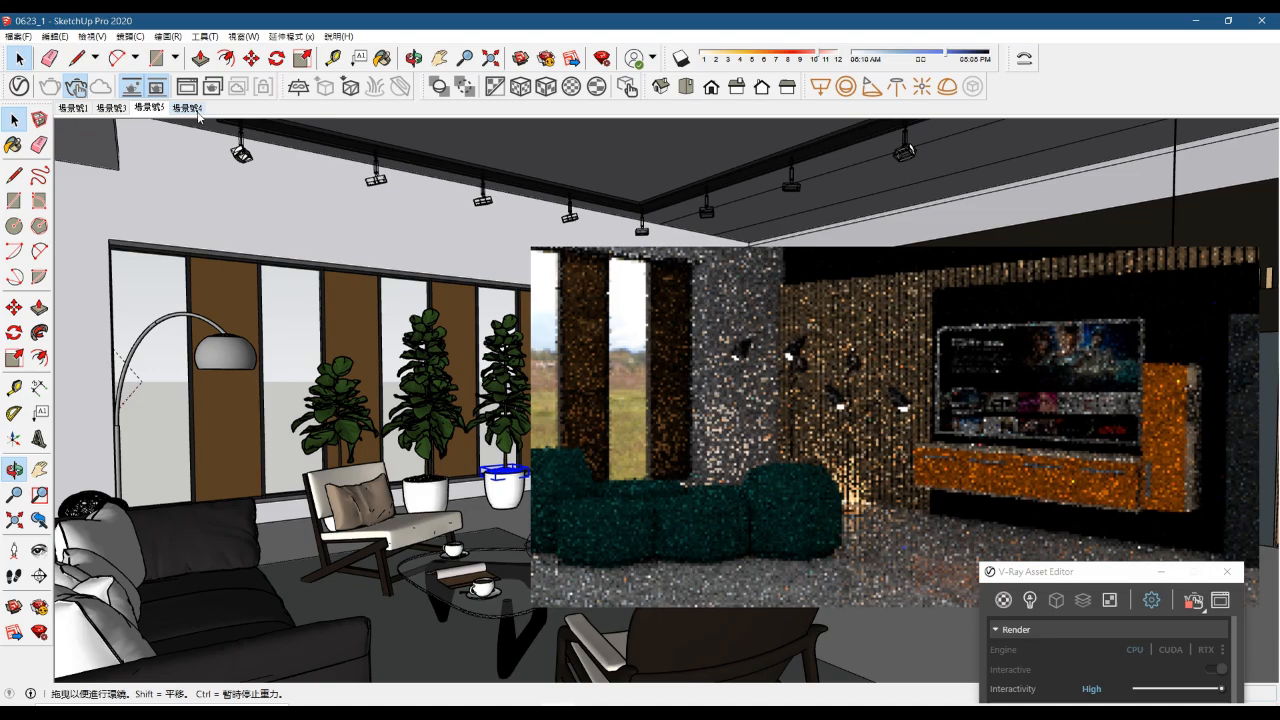
click(187, 107)
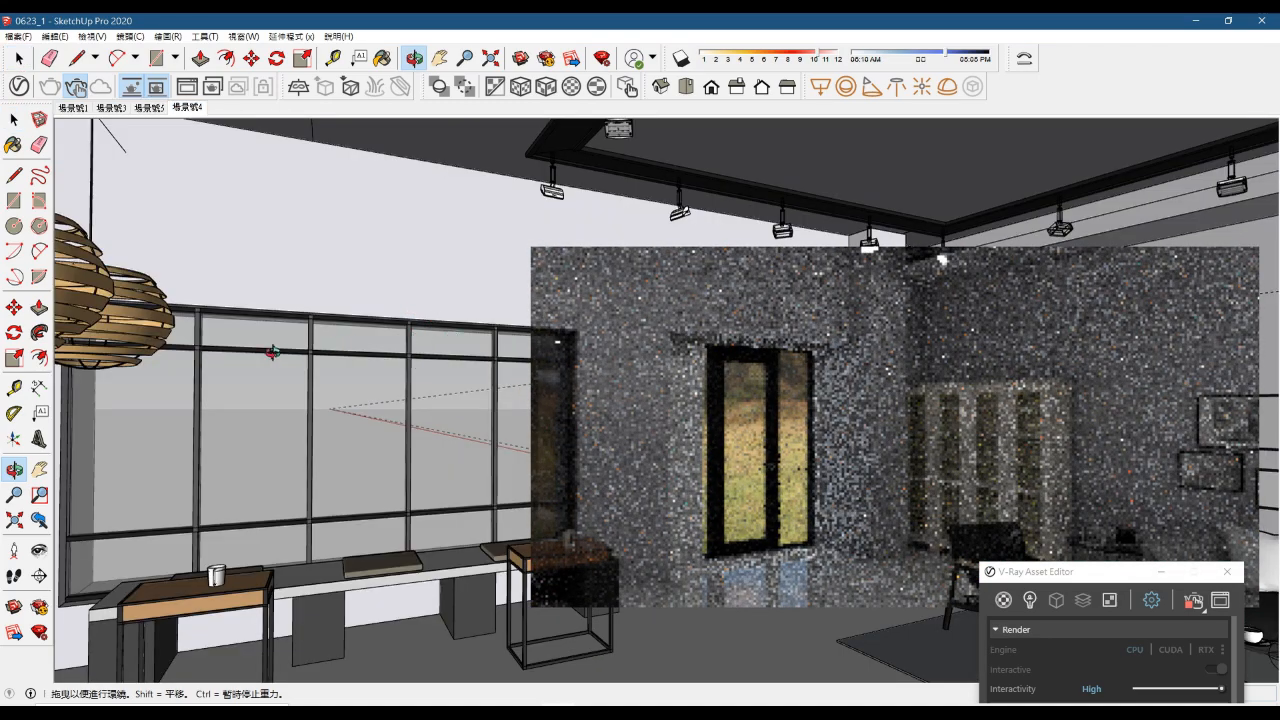
Step: Draw viewport render regions around the woven pendant lamp, the door and bookcase, and finally most of the view in scene 場景號4
click(40, 469)
drag(200, 416, 354, 394)
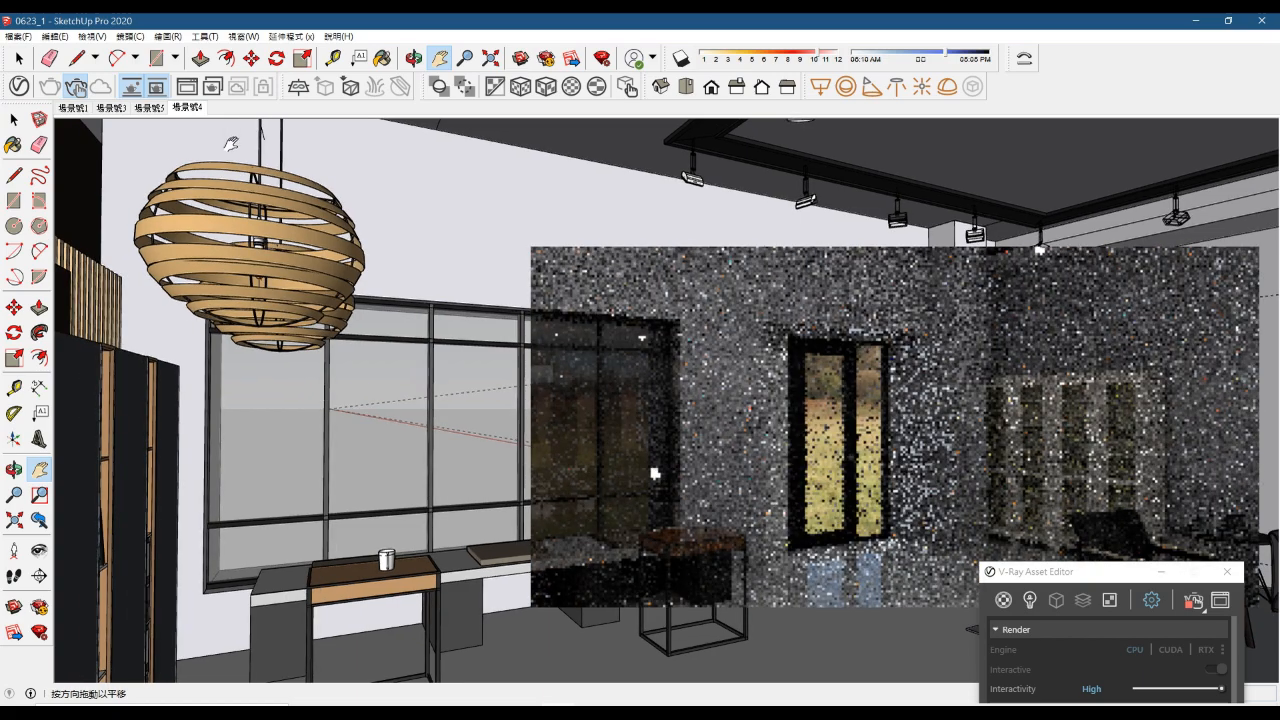
drag(114, 135, 595, 577)
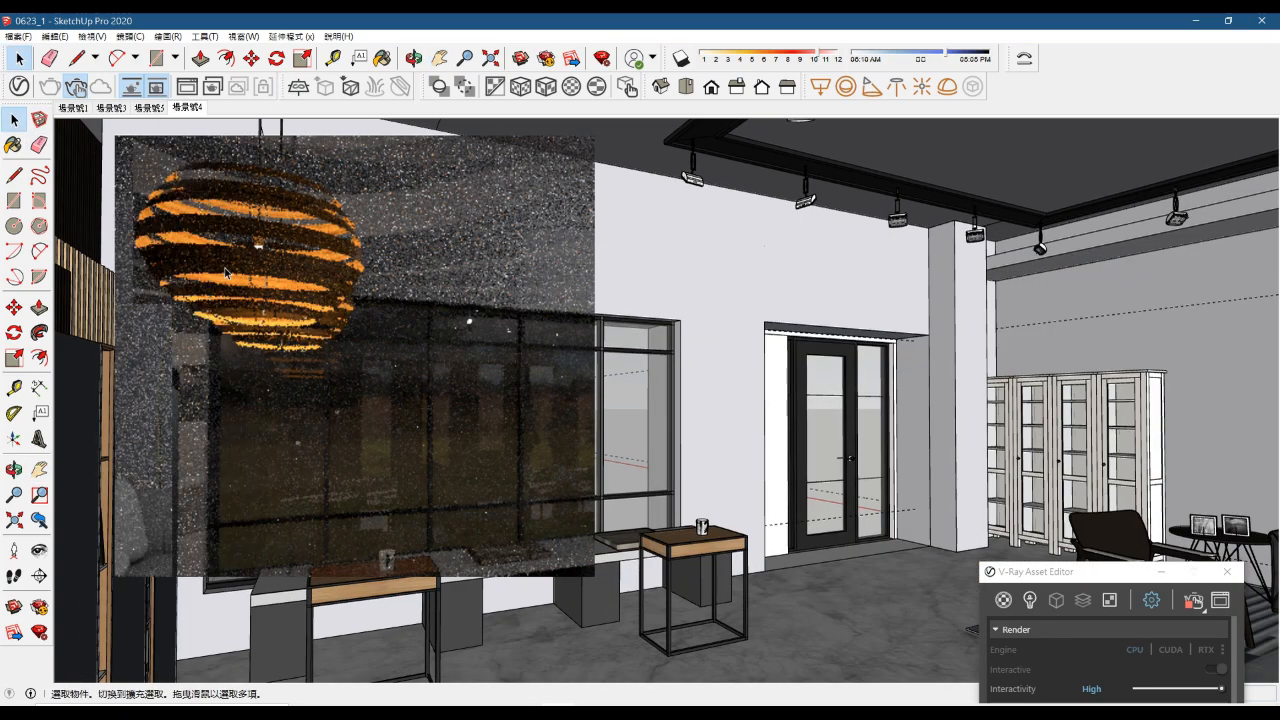
drag(96, 160, 936, 681)
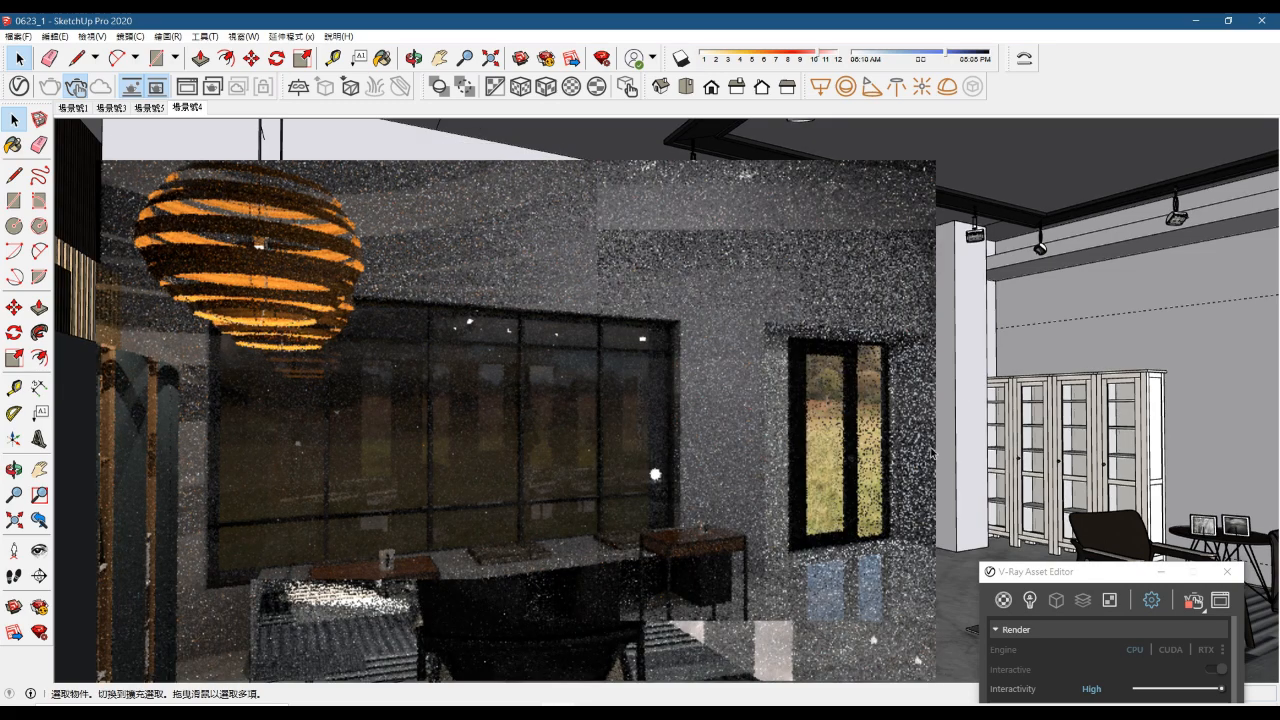
drag(788, 296, 1232, 569)
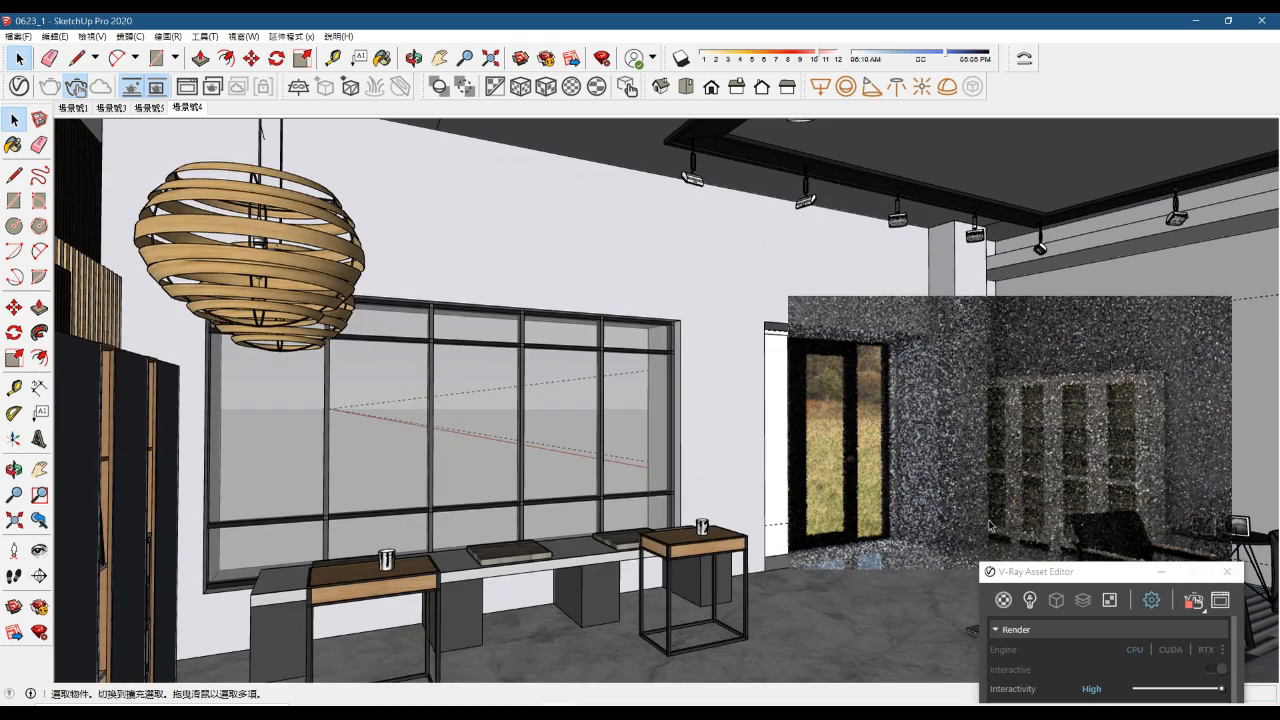
drag(71, 143, 1238, 618)
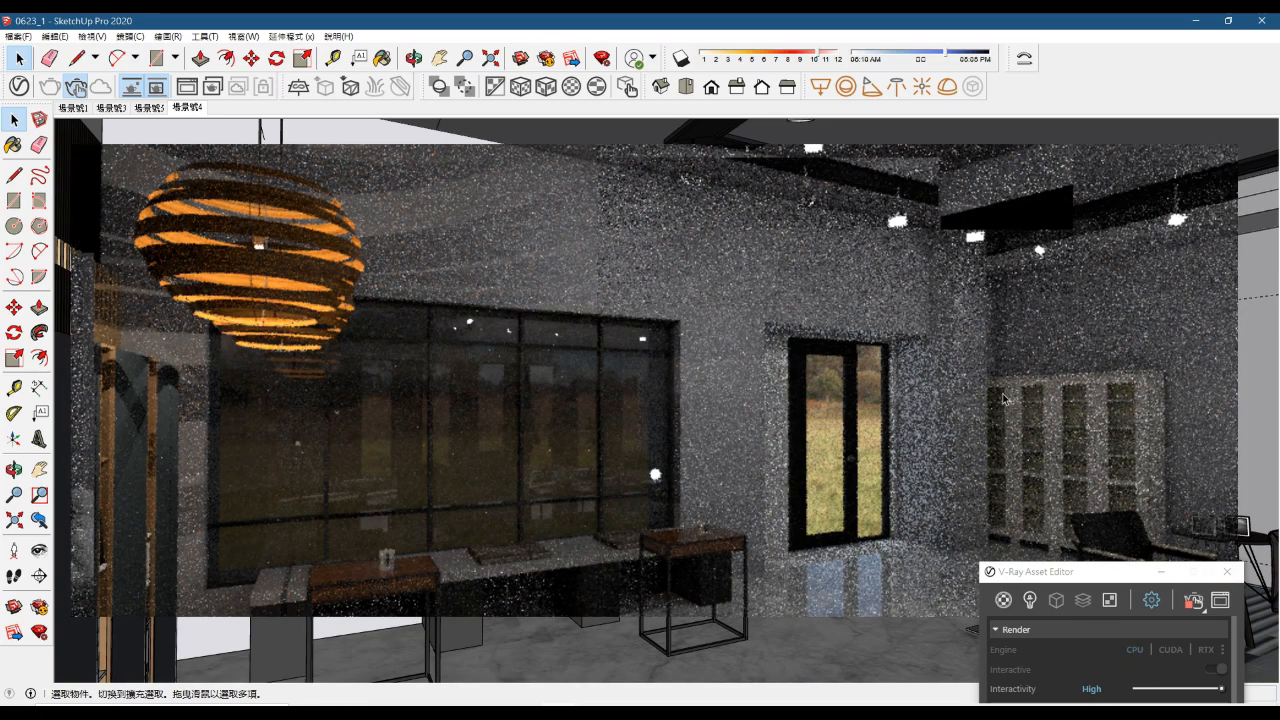
Step: Reposition the asset editor and view the live viewport render in scenes 場景號5 and 場景號3
click(14, 469)
drag(680, 650, 634, 633)
drag(1092, 567, 1123, 207)
click(148, 108)
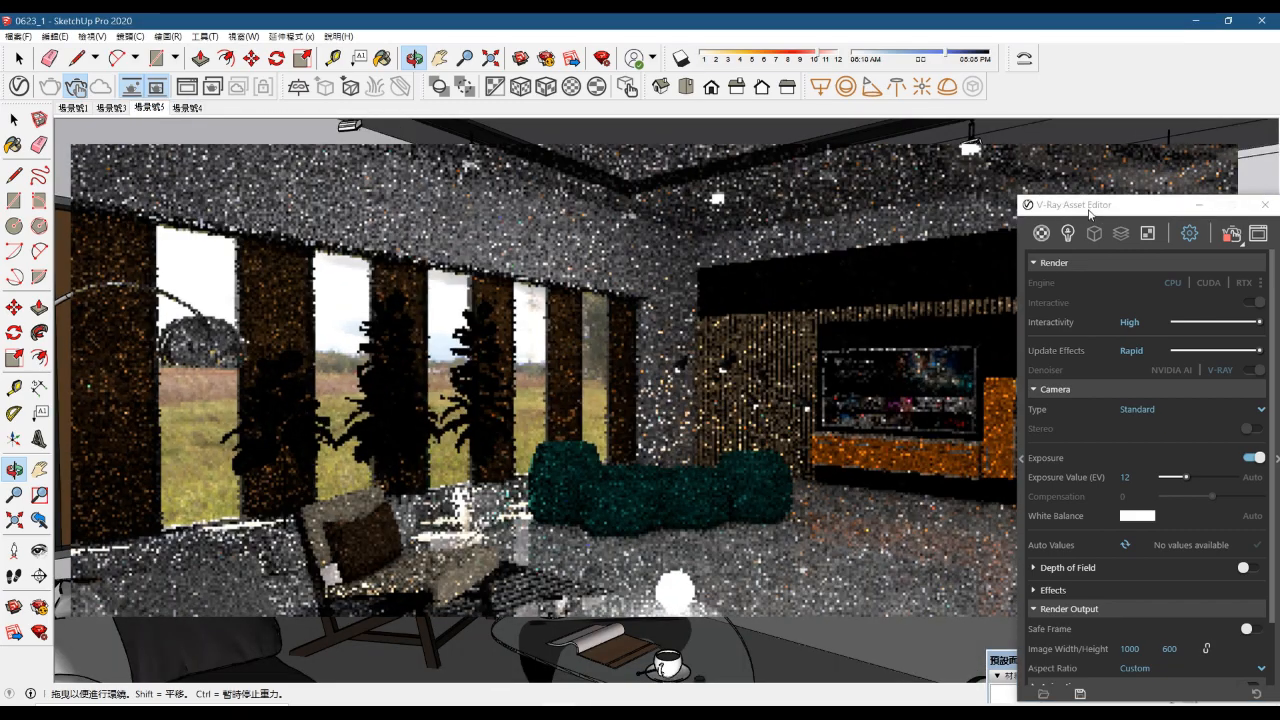
click(1090, 213)
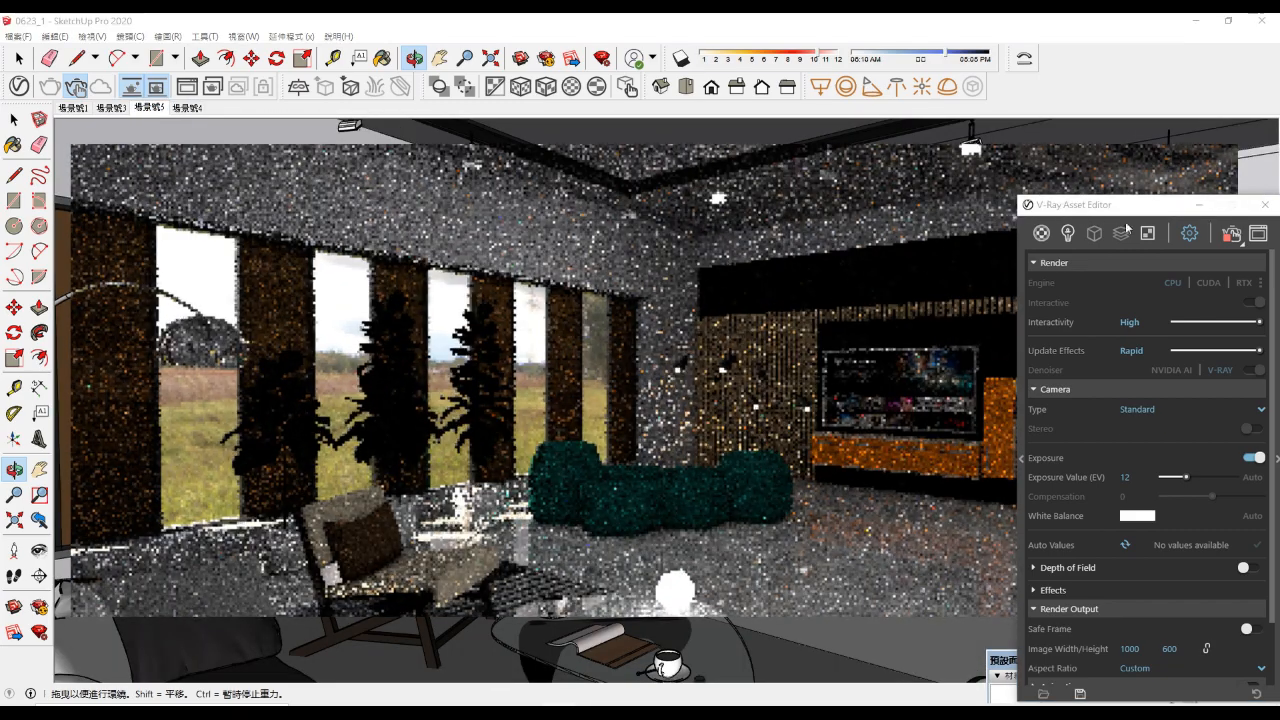
click(111, 107)
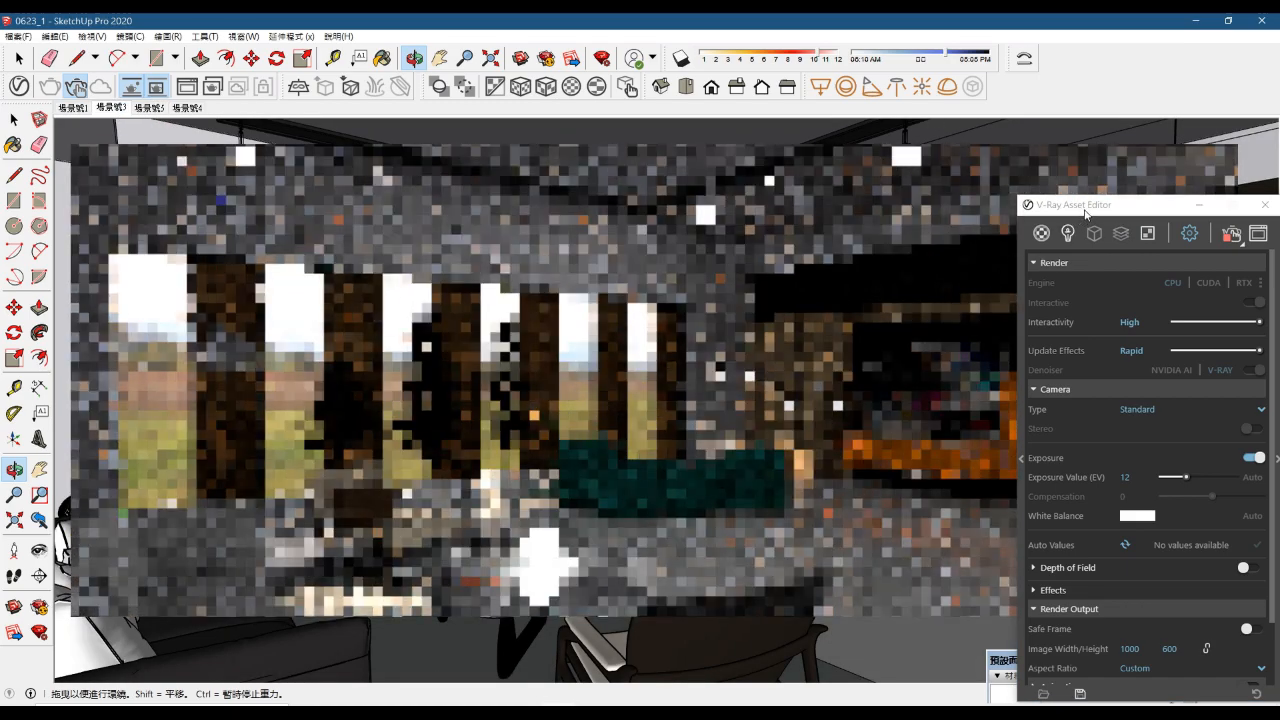
Step: Draw smaller render regions in scene 場景號3 over the seating area, the TV wall, the ceiling corner and the upper window wall
key(space)
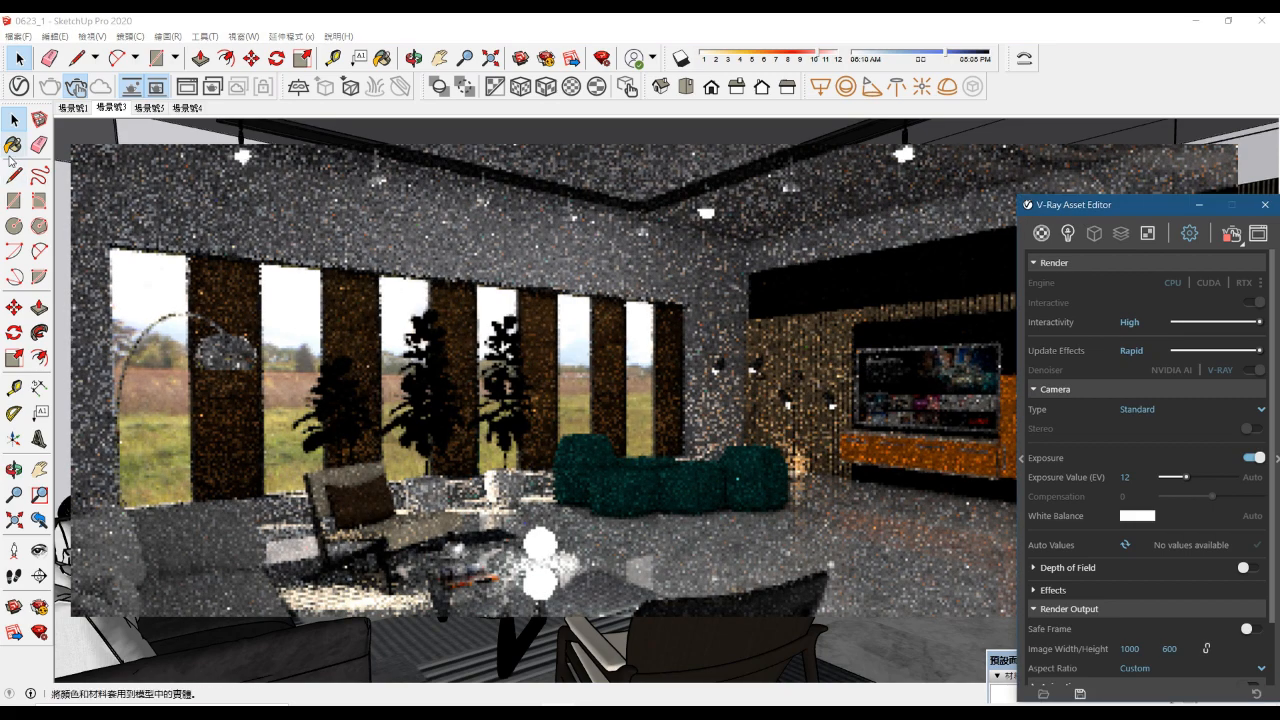
click(316, 360)
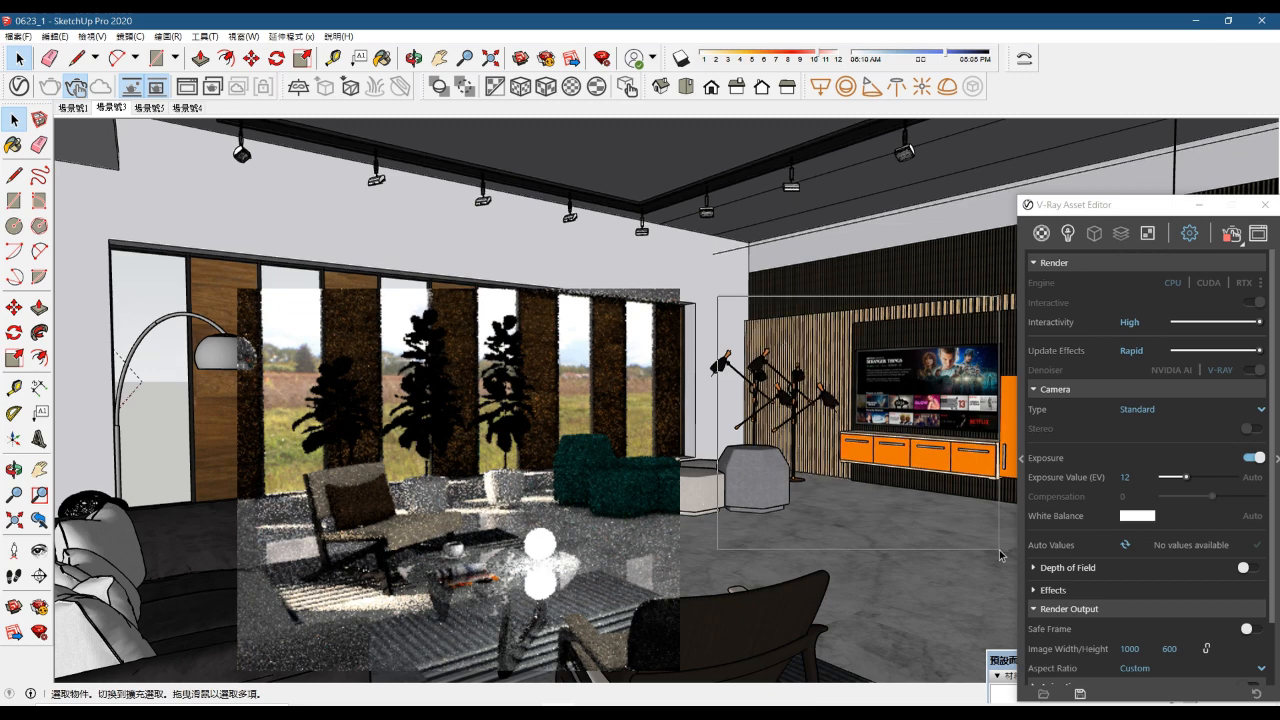
drag(1000, 555, 998, 549)
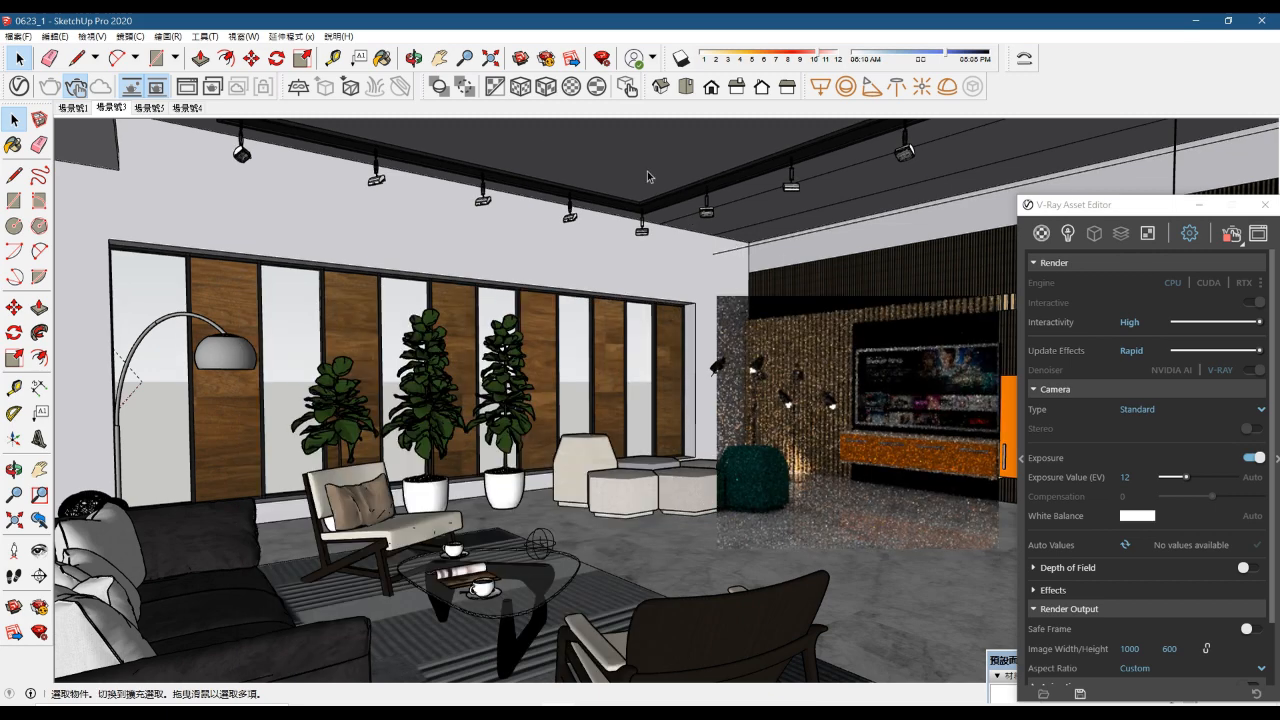
drag(893, 428, 891, 422)
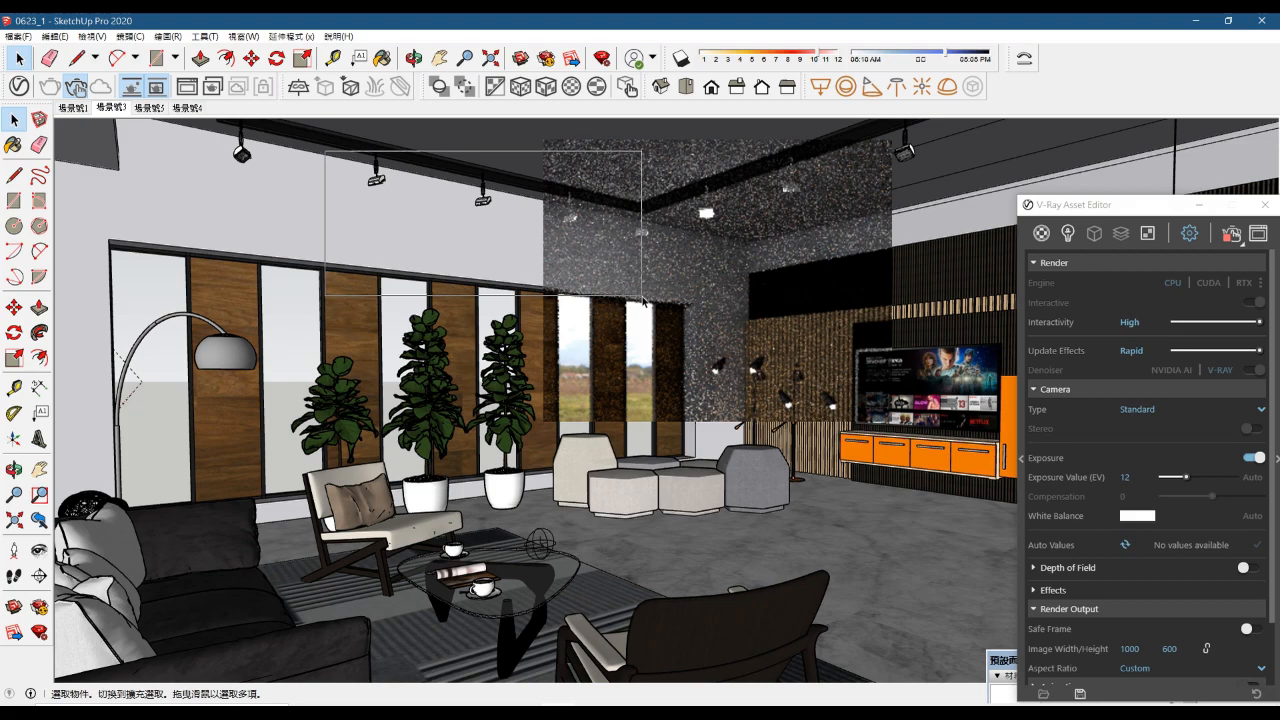
drag(643, 300, 641, 297)
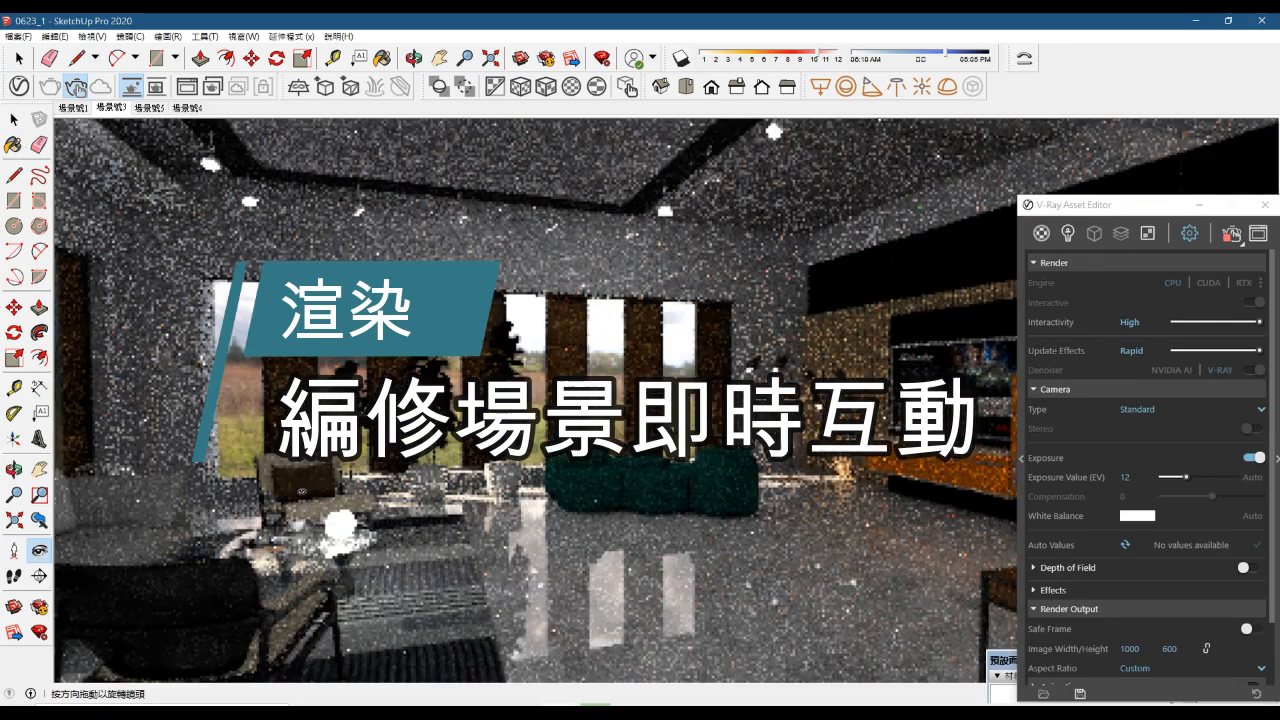
Step: Examine the living room from different angles with live viewport rendering, moving the asset editor clear of the view
middle_drag(330, 488, 338, 491)
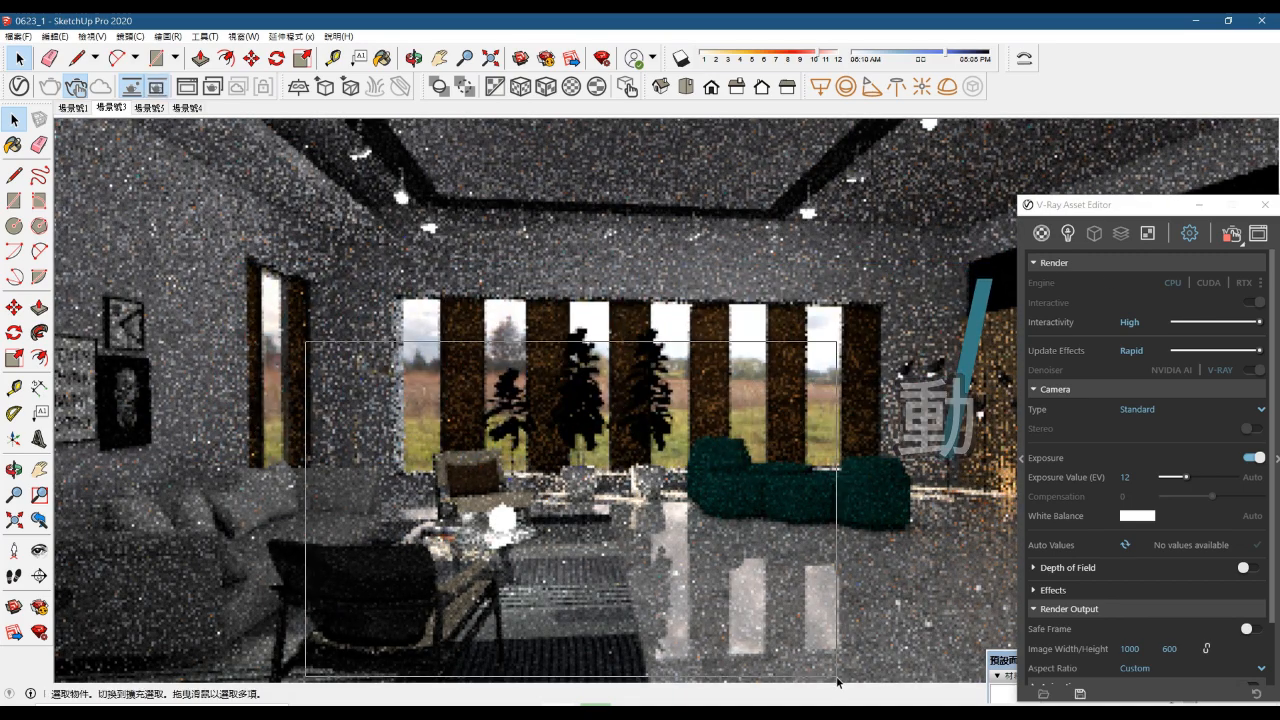
drag(837, 682, 837, 682)
drag(957, 617, 957, 617)
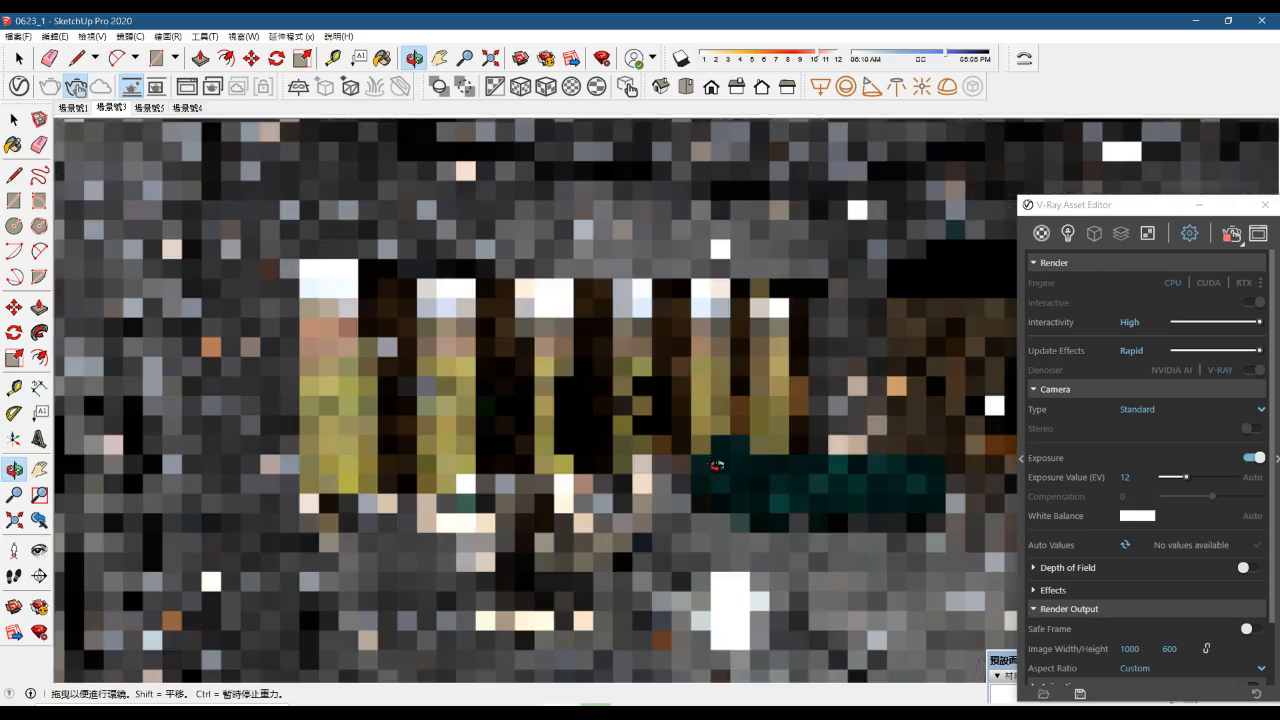
drag(716, 465, 456, 430)
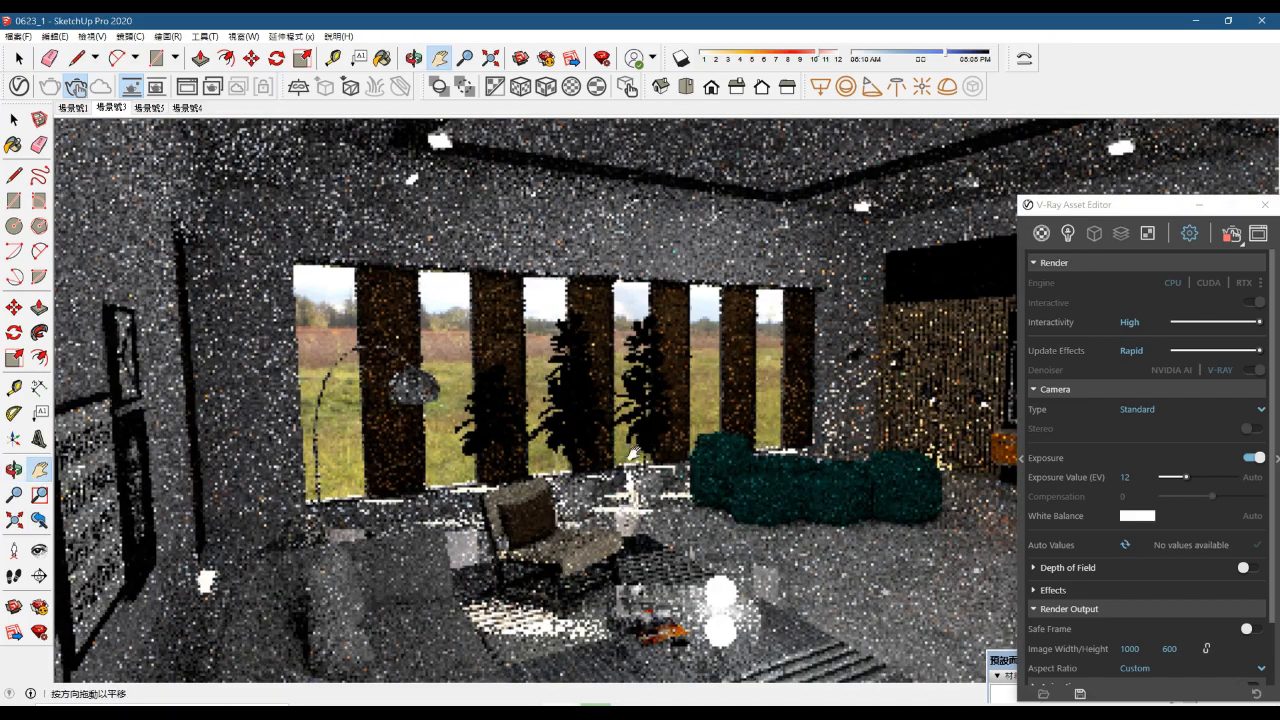
drag(697, 450, 568, 459)
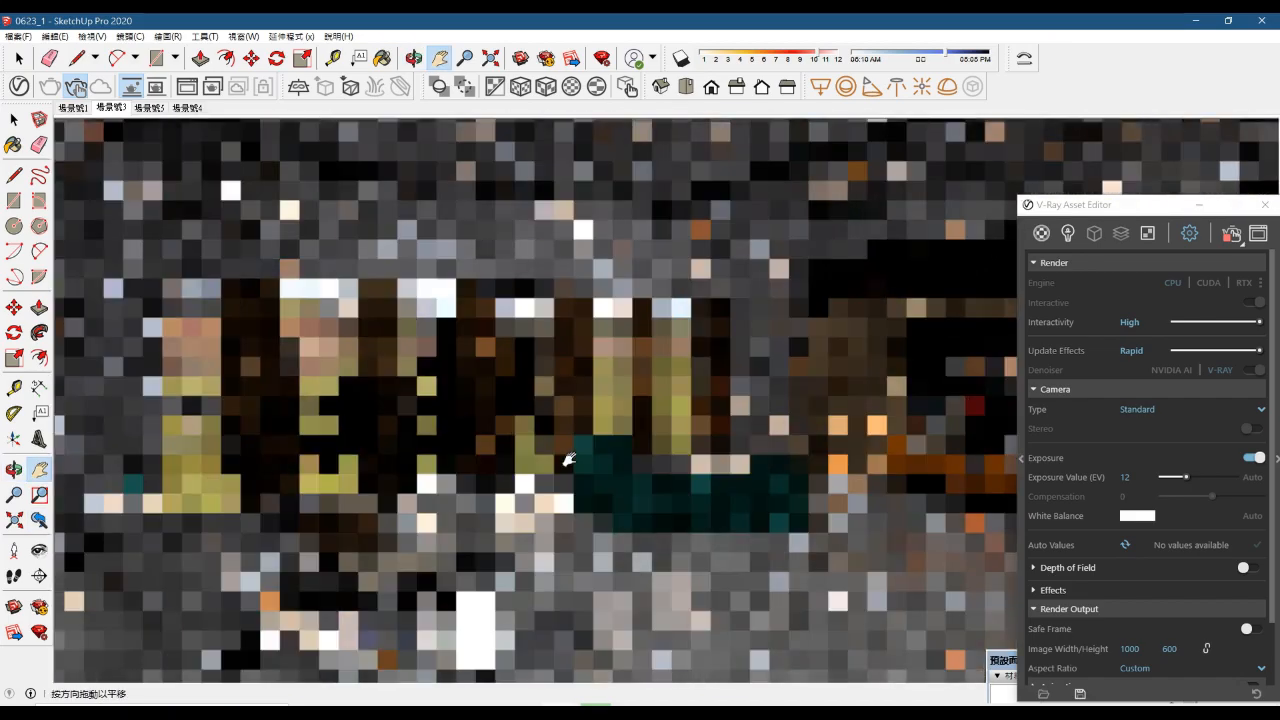
drag(1146, 210, 1119, 689)
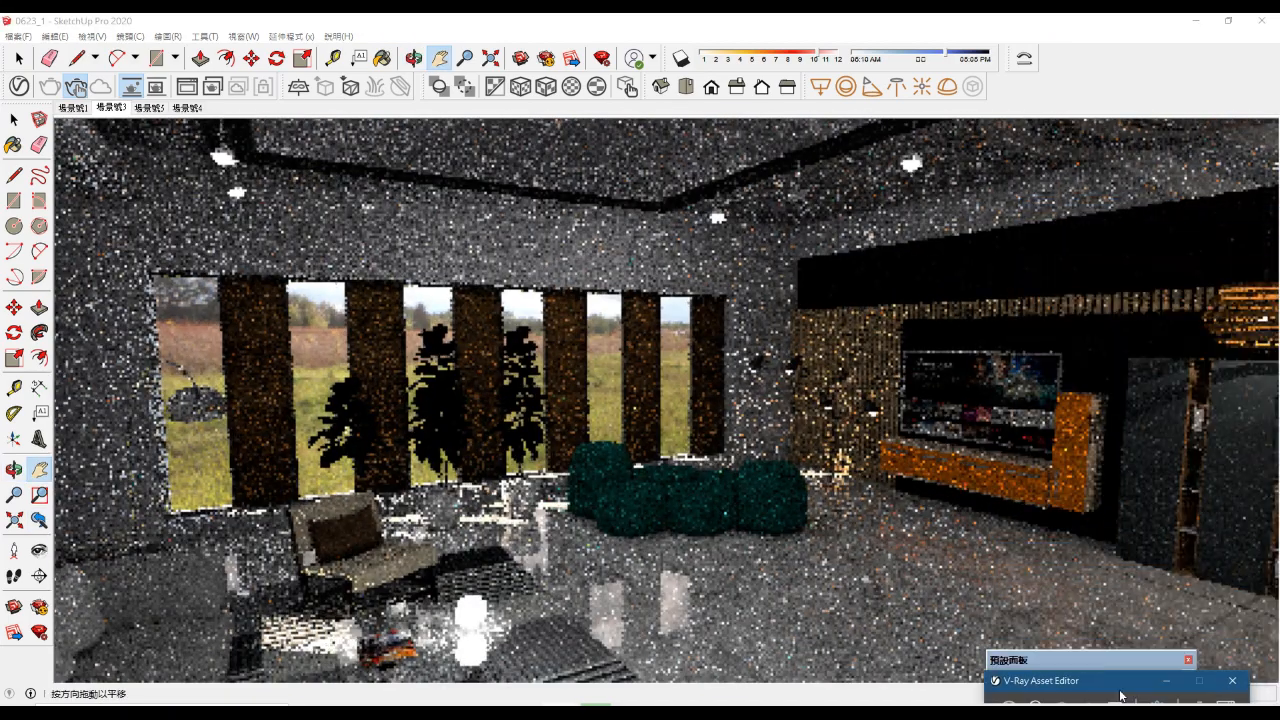
drag(956, 536, 903, 479)
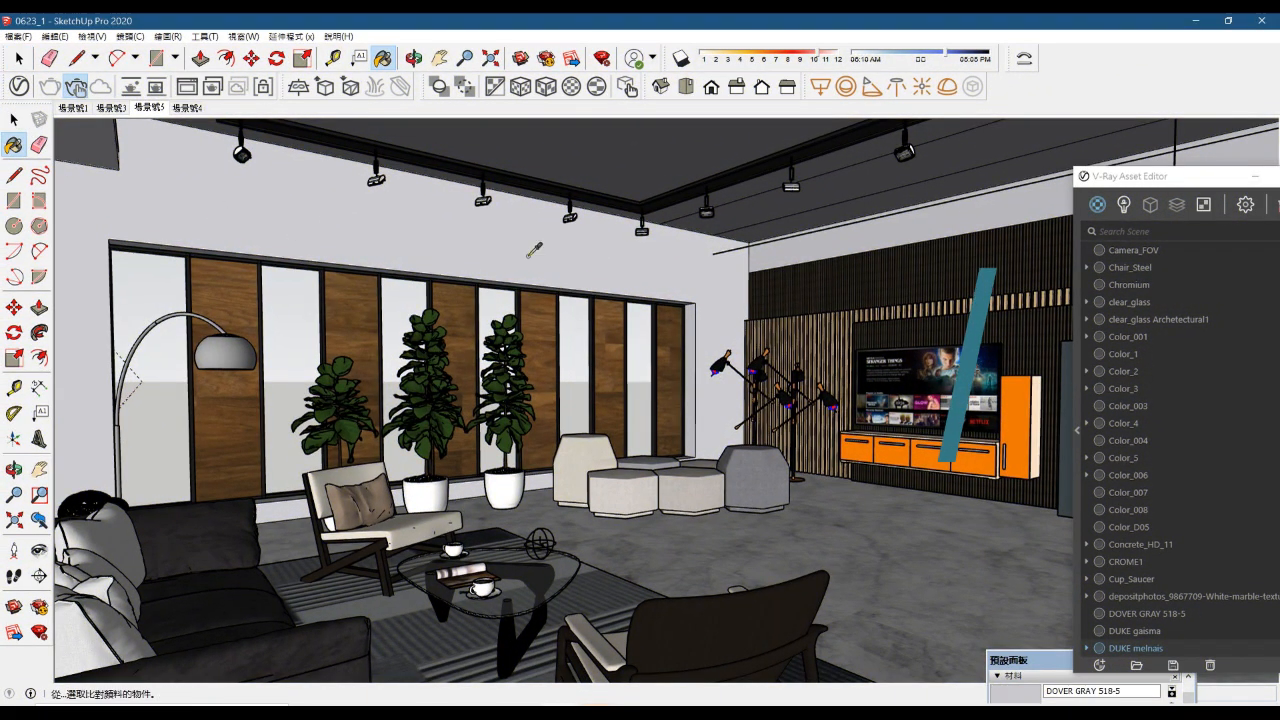
Step: Sample the wall's DOVER GRAY 518-5 material and set its diffuse color to periwinkle blue with hue 0.667, saturation 0.359 and value 0.808
alt+click(528, 256)
drag(1134, 177, 737, 78)
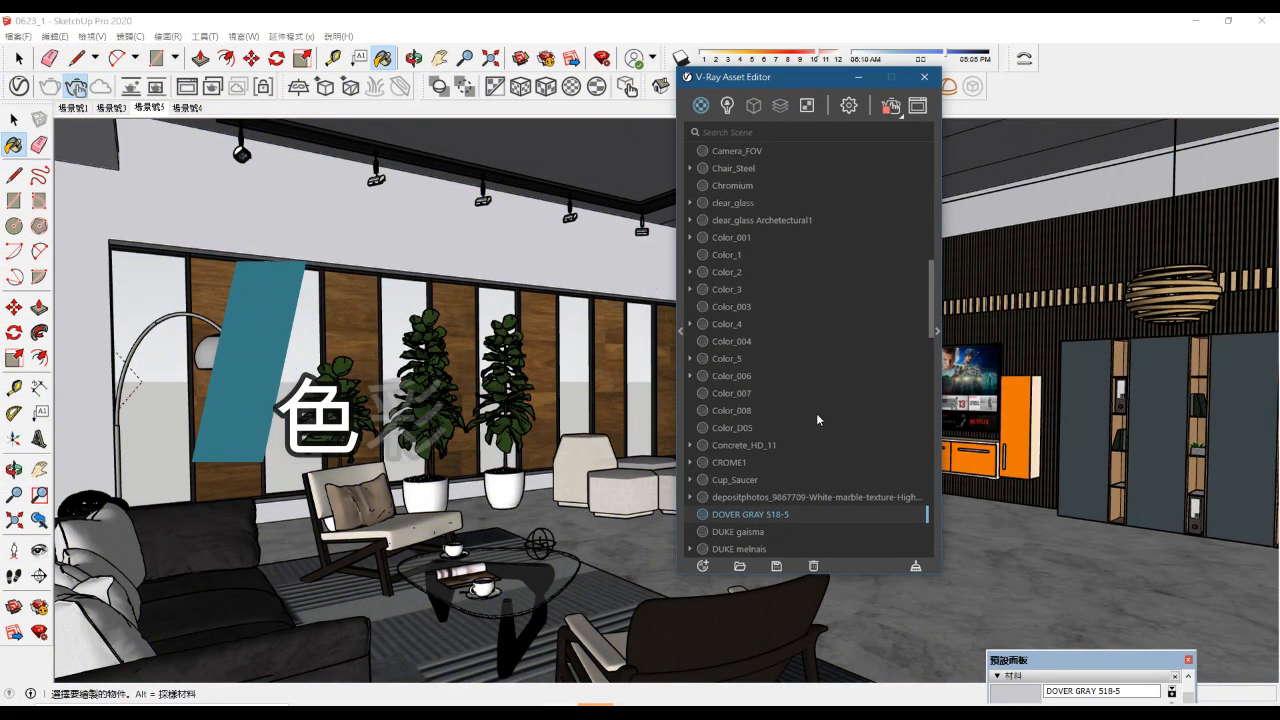
click(938, 330)
click(1058, 457)
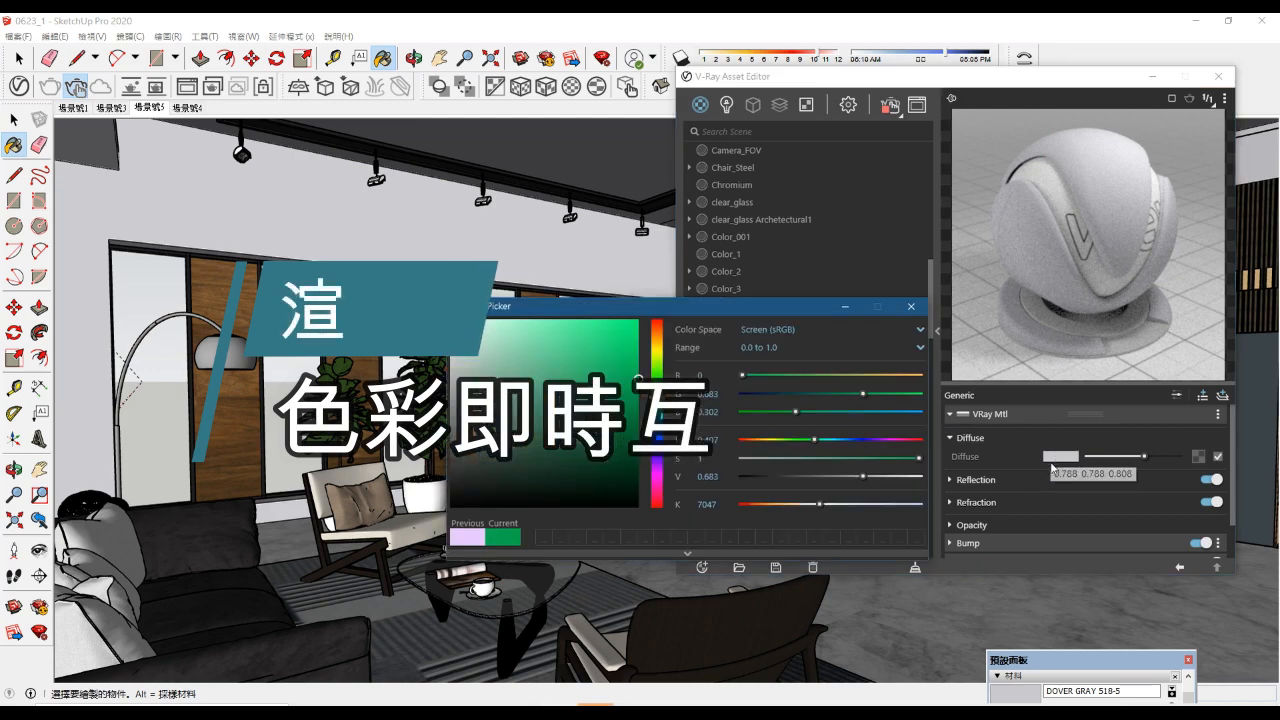
click(430, 516)
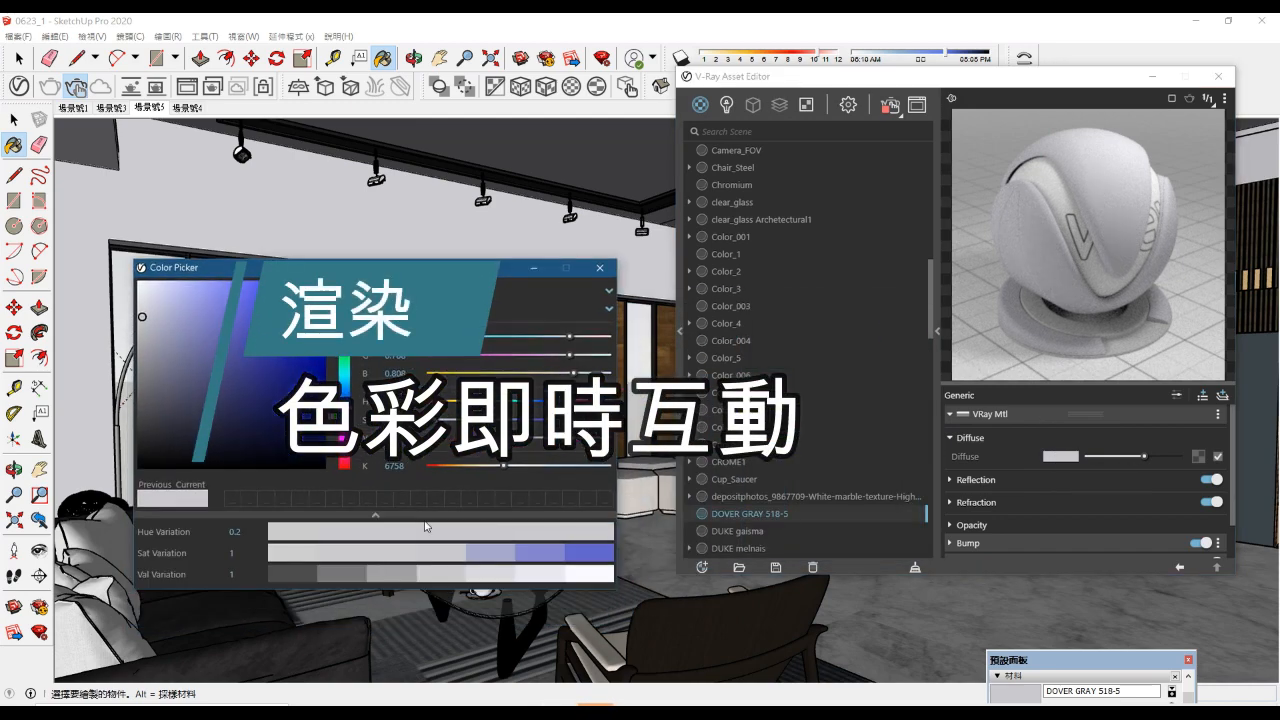
click(541, 553)
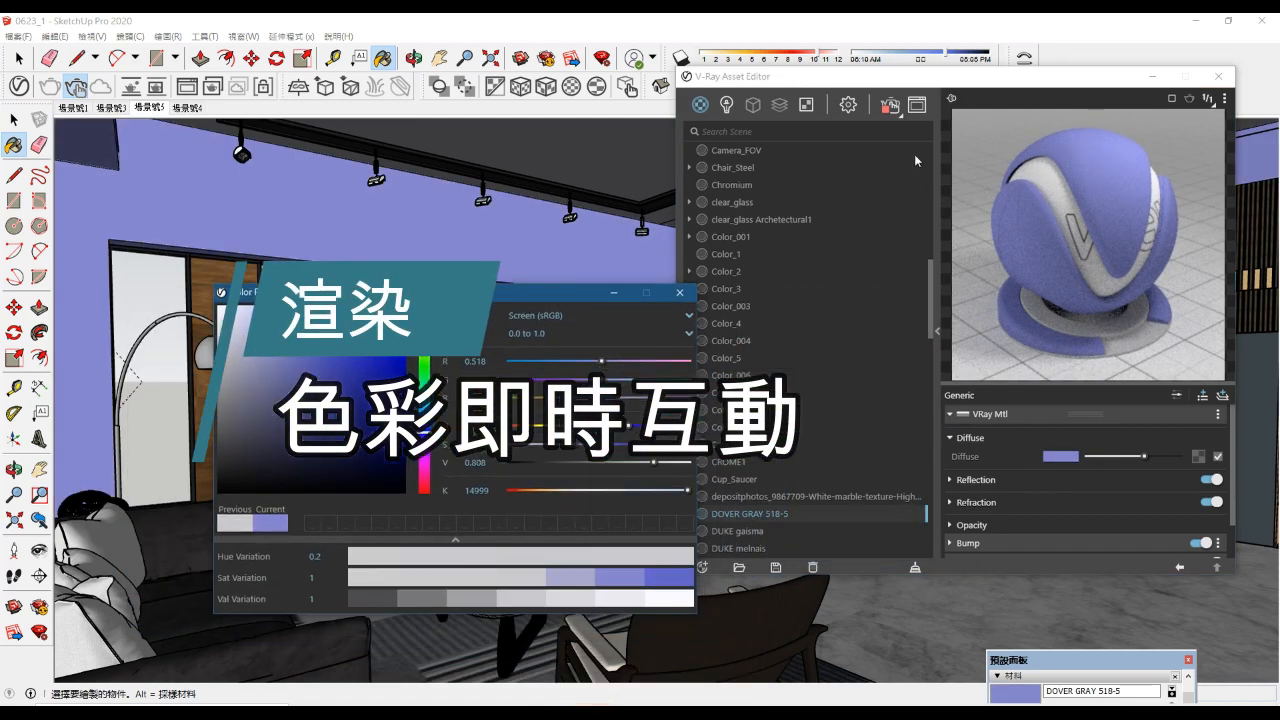
Step: Start an interactive render in the frame buffer and arrange it beside the color picker
click(893, 114)
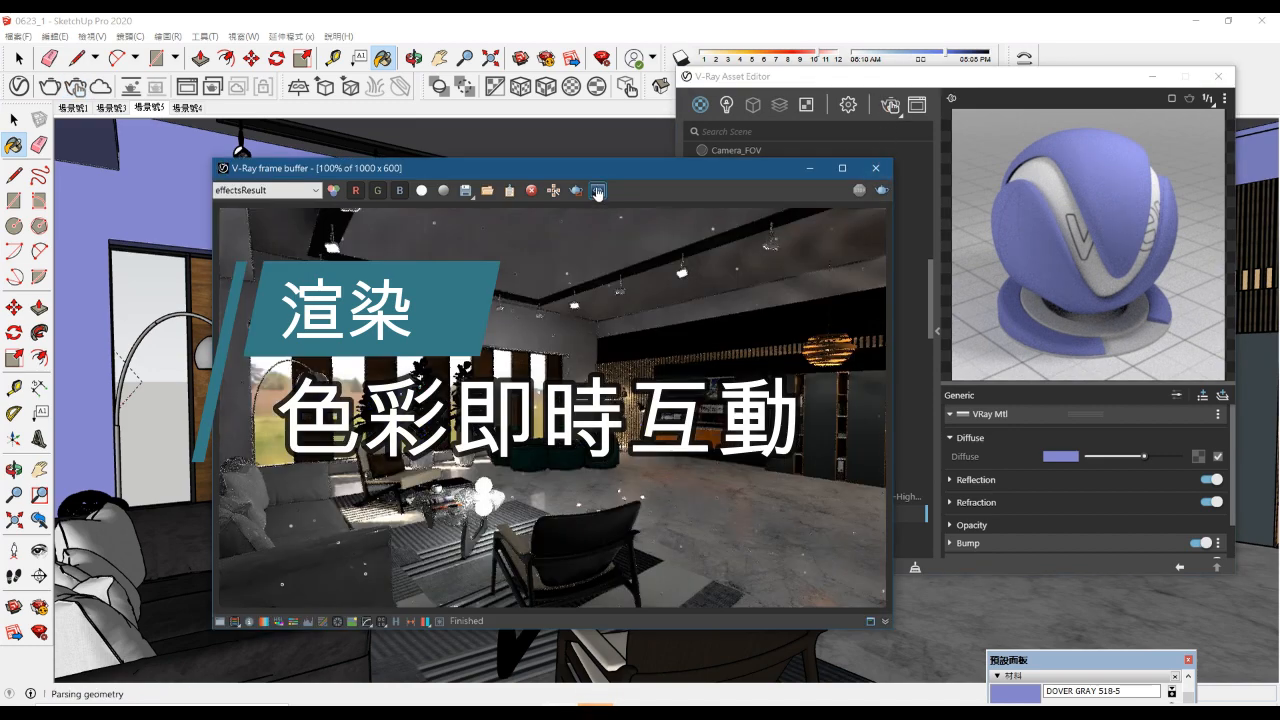
drag(617, 172, 175, 166)
click(525, 295)
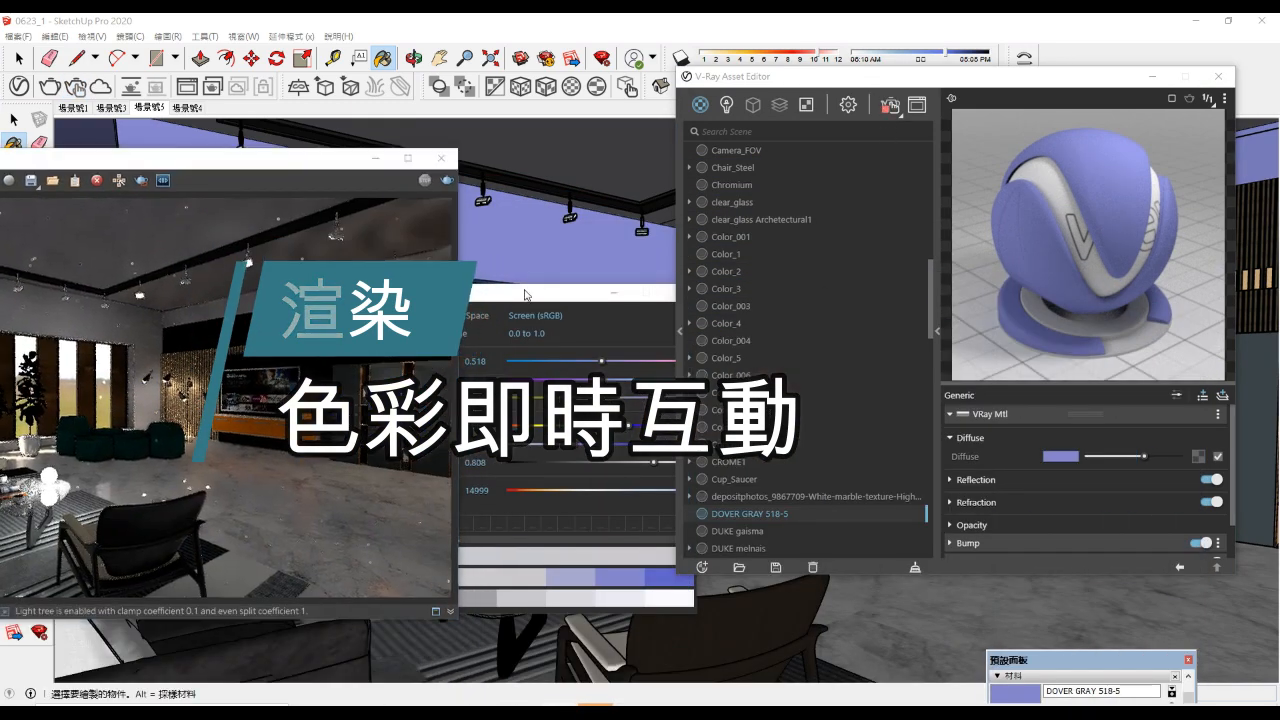
drag(525, 295, 925, 372)
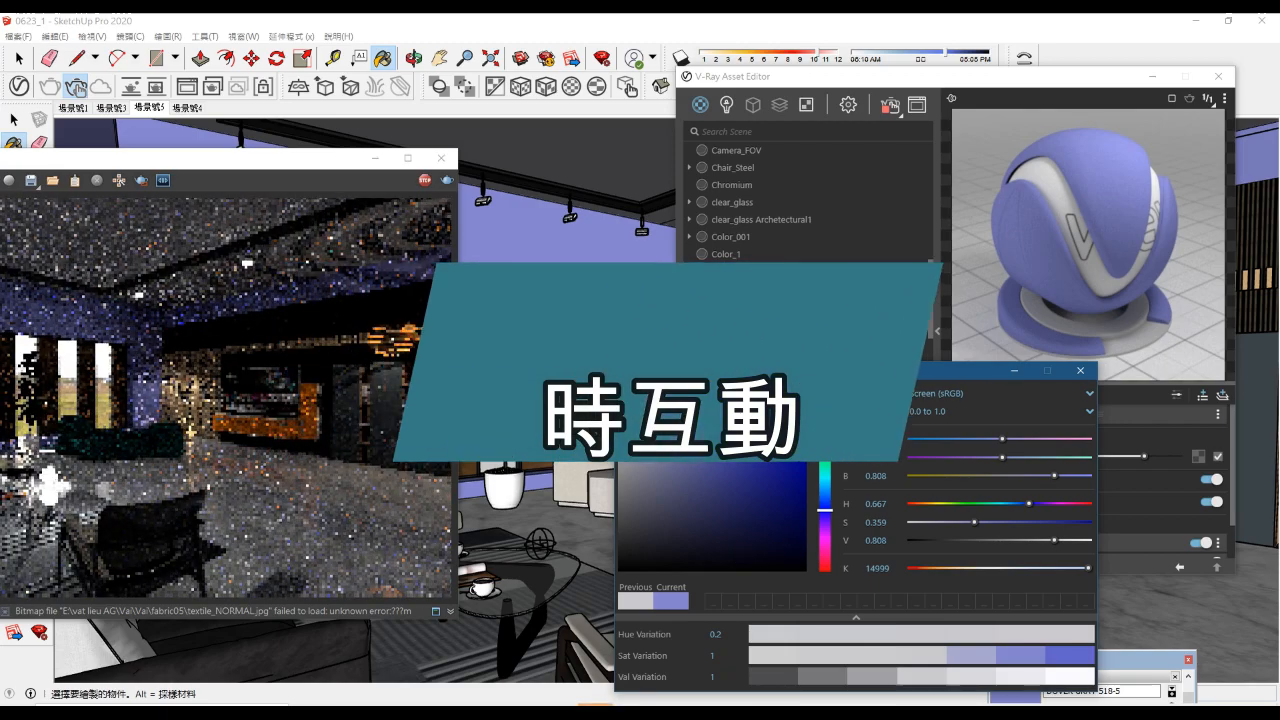
Step: Change the wall material's diffuse color to pale pink with RGB values 0.984, 0.766 and 0.748
click(824, 387)
drag(900, 75, 1060, 73)
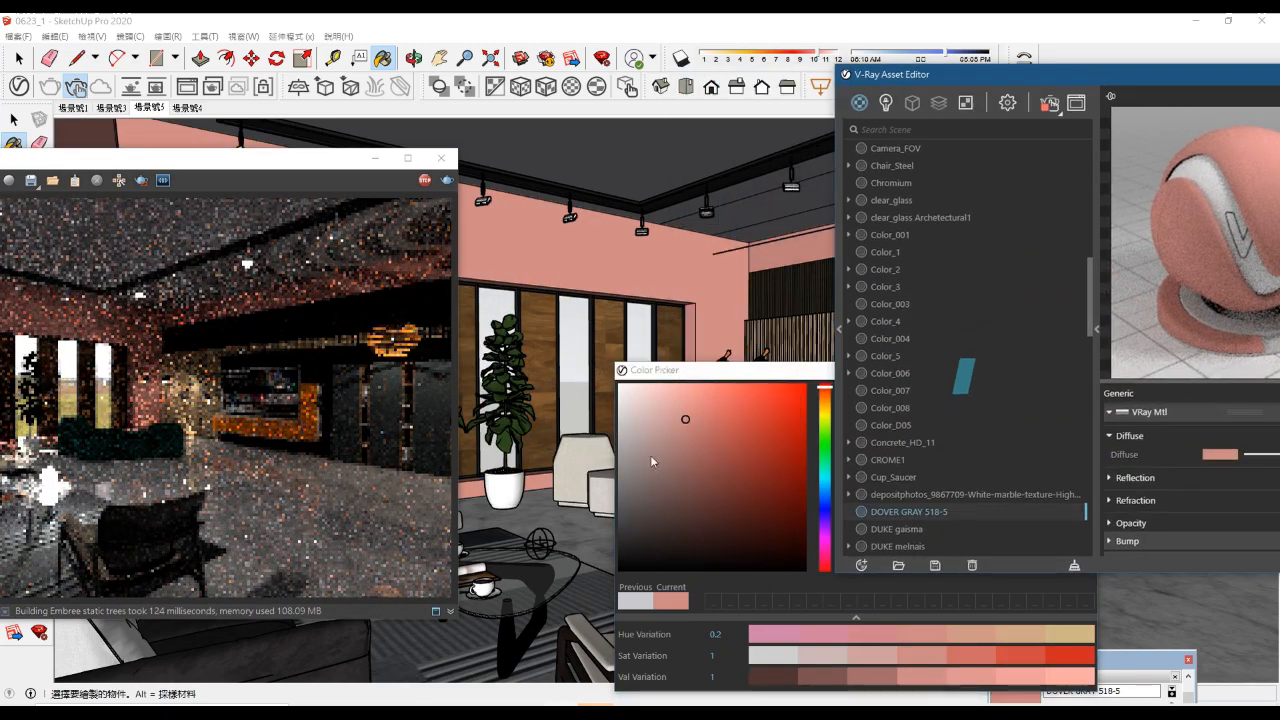
click(662, 386)
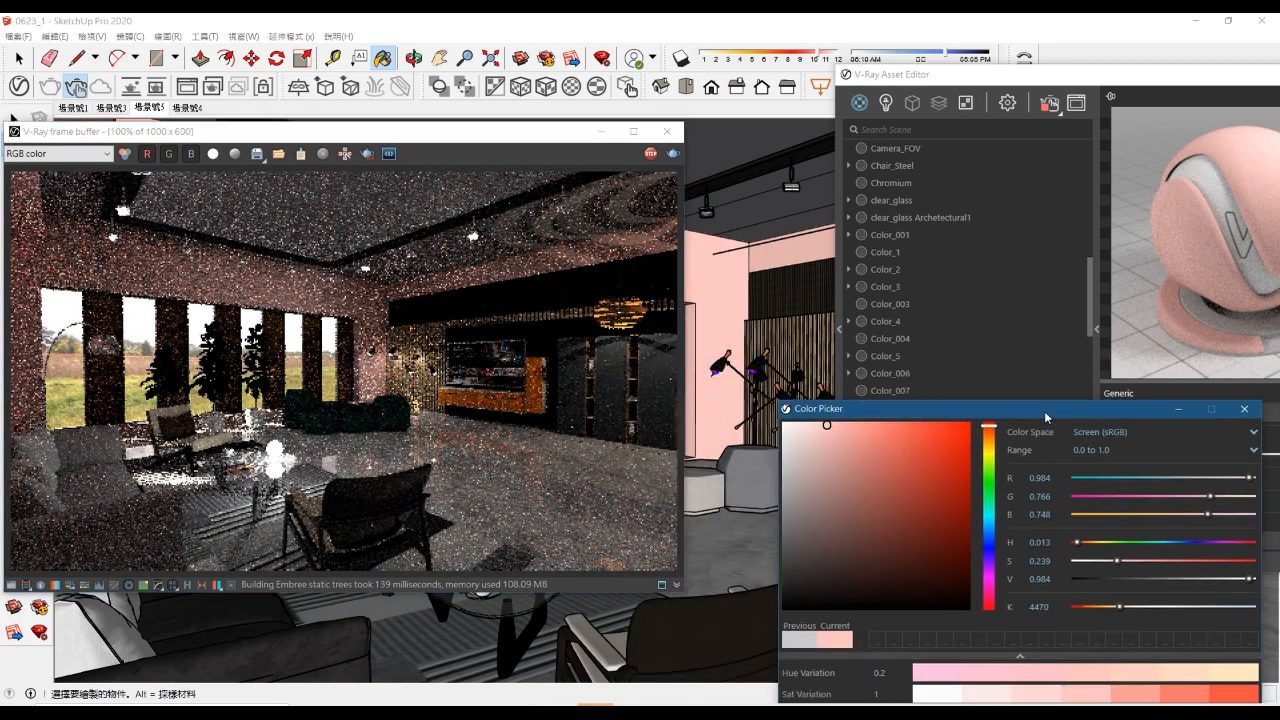
Step: Change the wall material's diffuse color to dusty pink with RGB values 0.816, 0.635 and 0.624
drag(1046, 416, 907, 363)
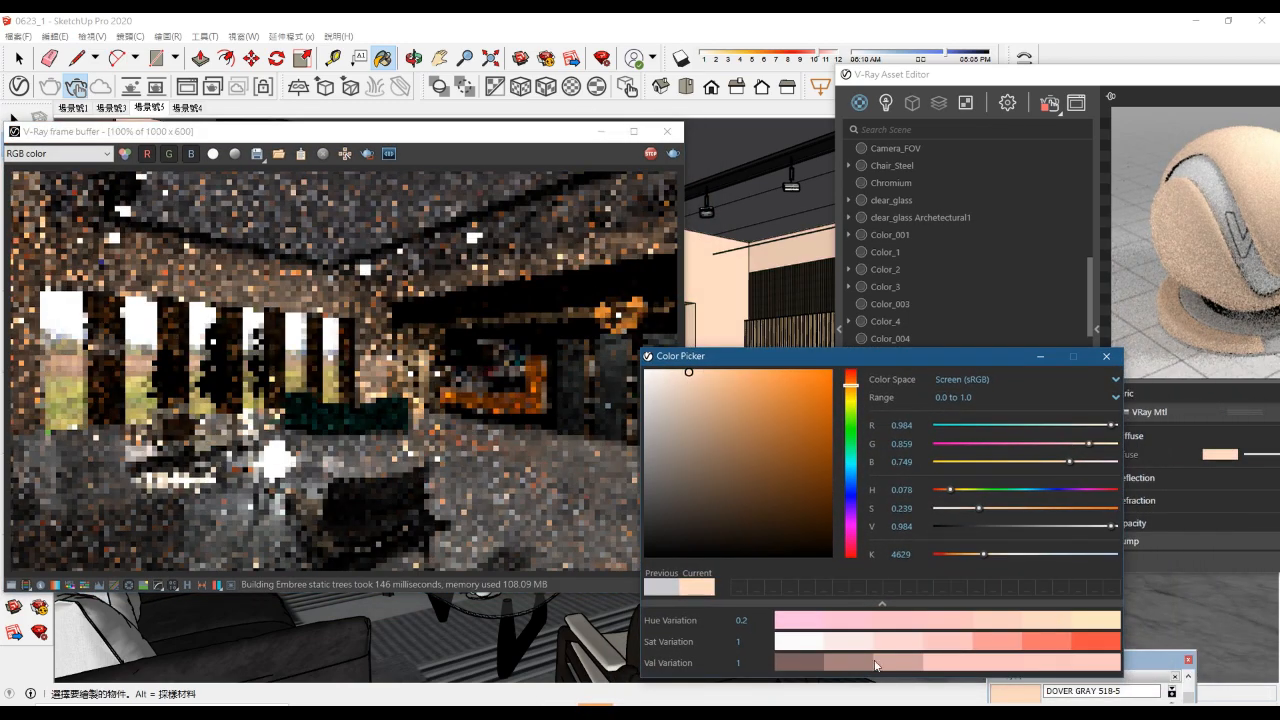
click(820, 662)
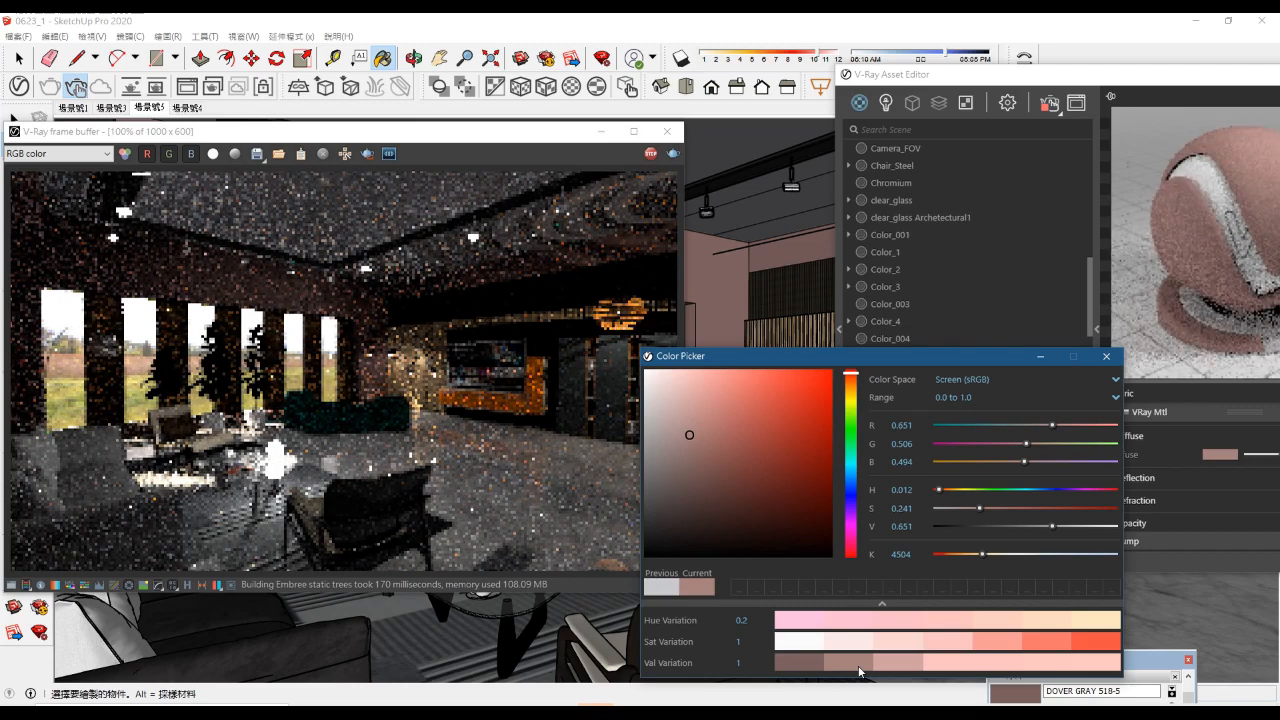
click(891, 662)
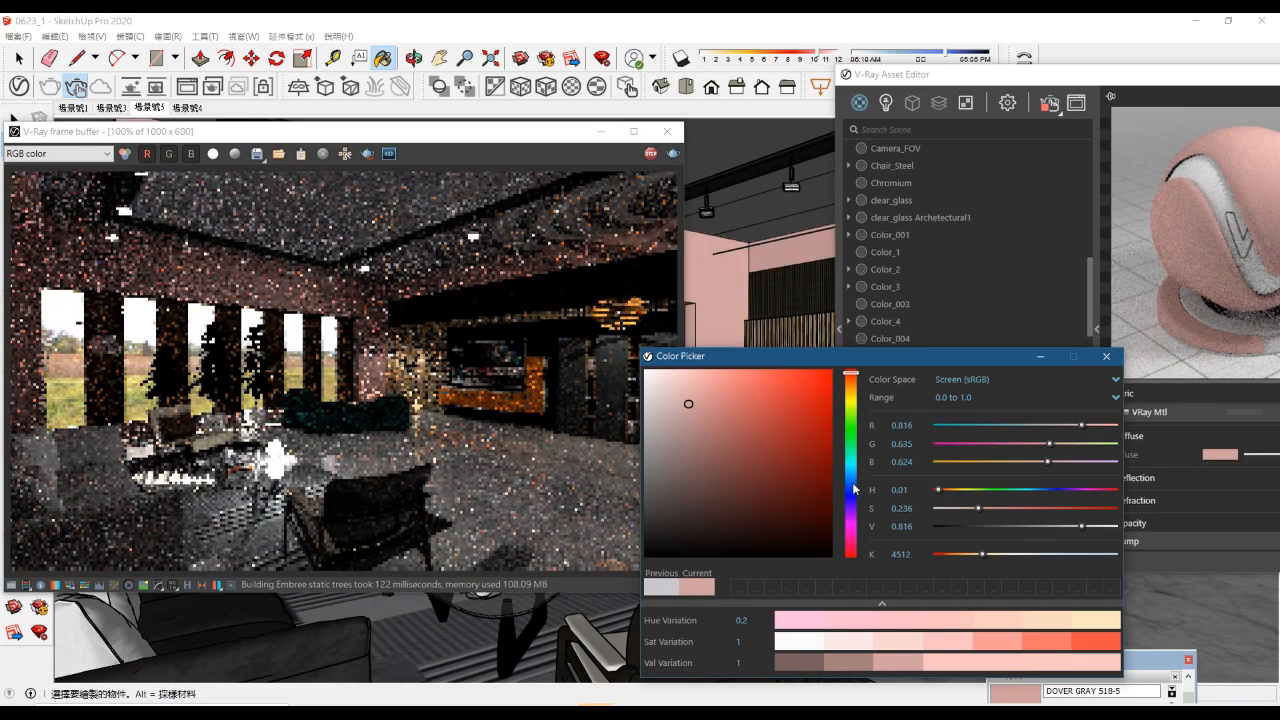
Step: Change the wall's diffuse color to sky blue with RGB values 0.353, 0.584 and 0.816, and reposition the frame buffer
click(850, 480)
click(908, 663)
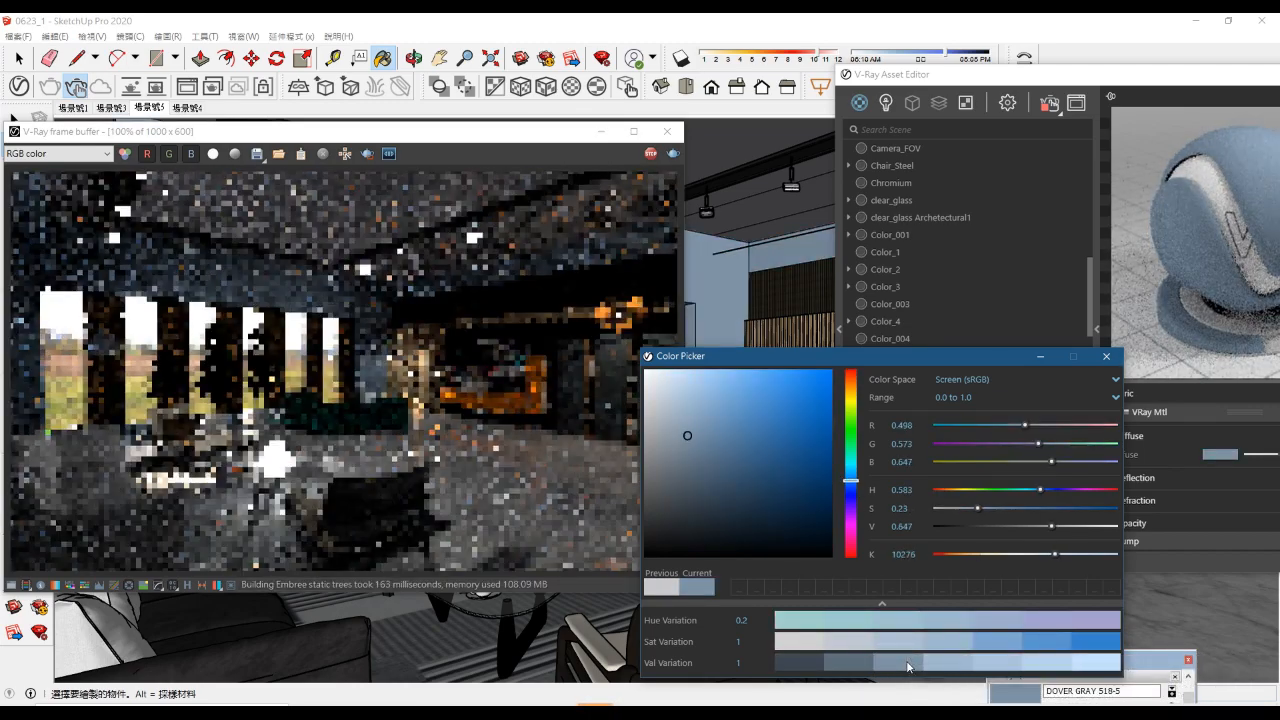
click(1000, 614)
click(1039, 643)
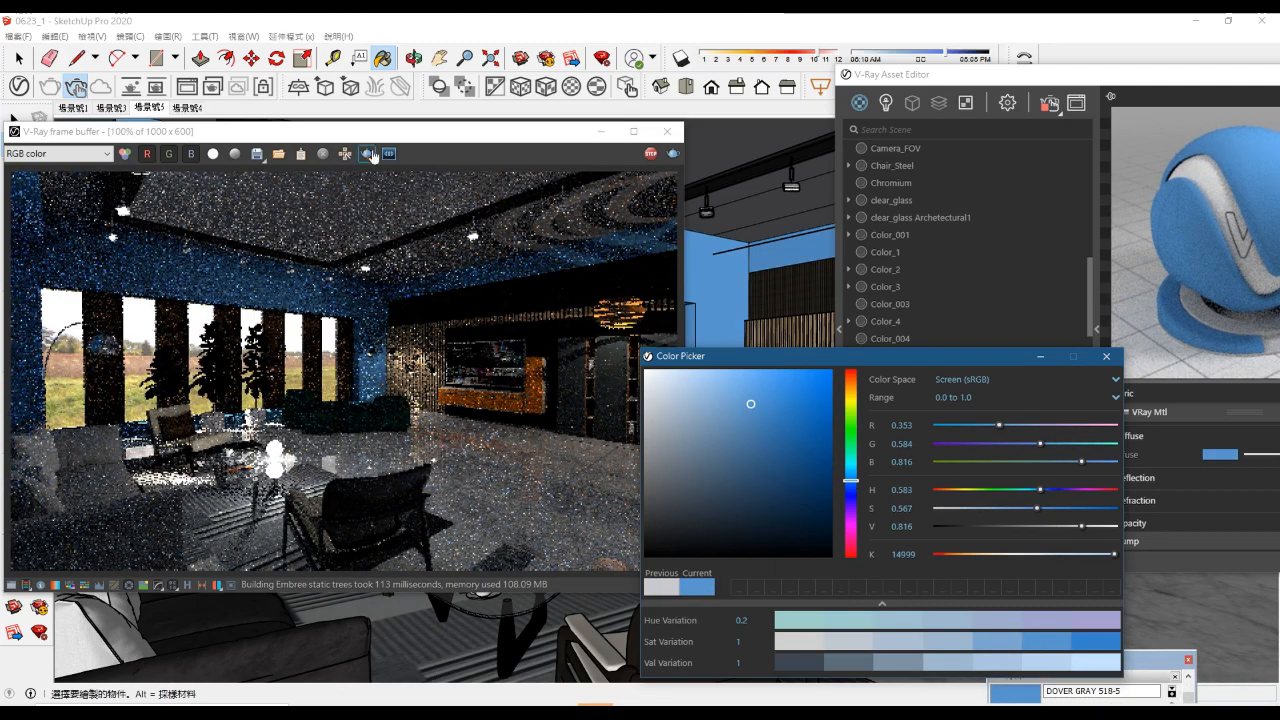
drag(388, 131, 524, 121)
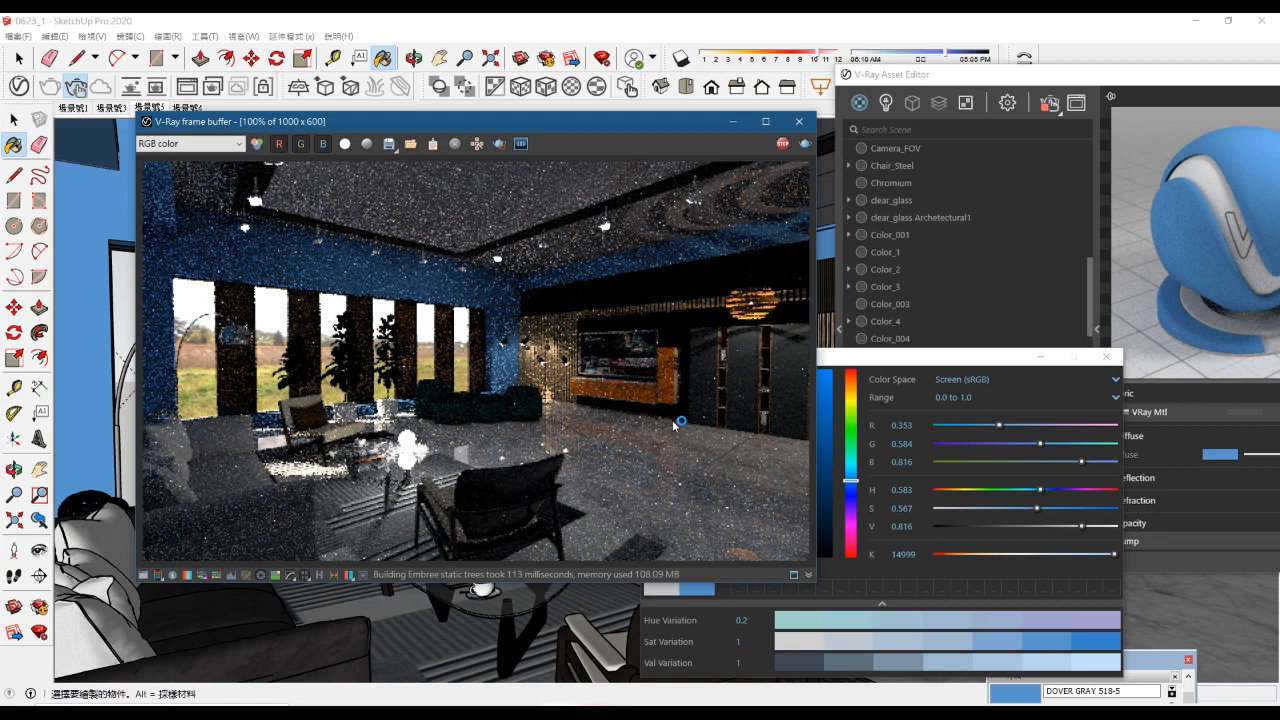
Step: Try green and other hues for the wall's diffuse color, settling on taupe with RGB values 0.596, 0.565 and 0.502
click(852, 460)
click(851, 441)
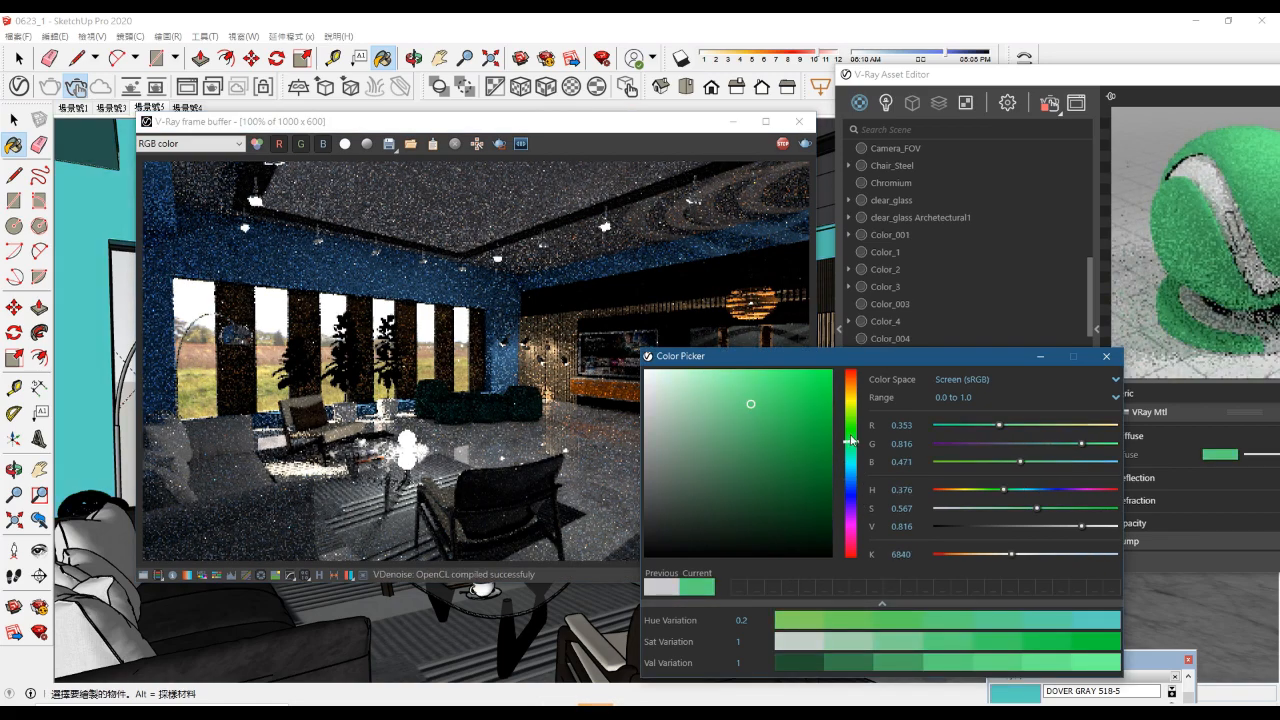
click(850, 421)
click(850, 393)
click(673, 413)
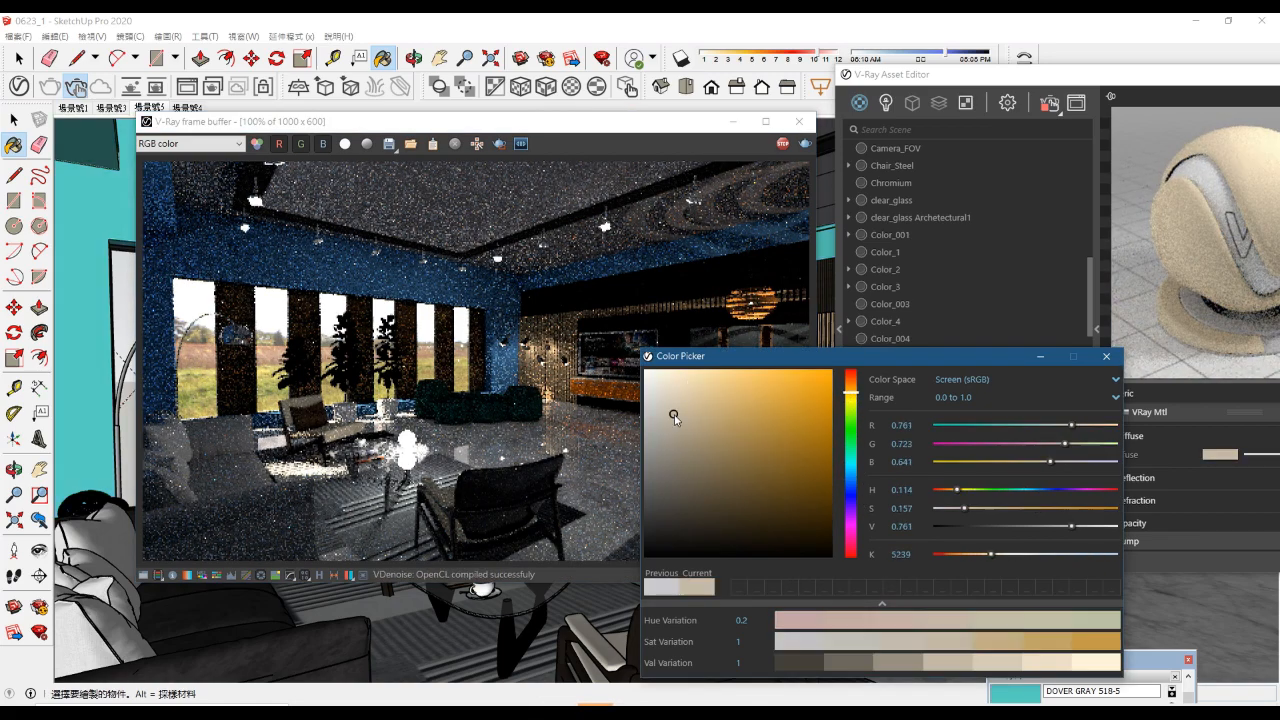
click(888, 661)
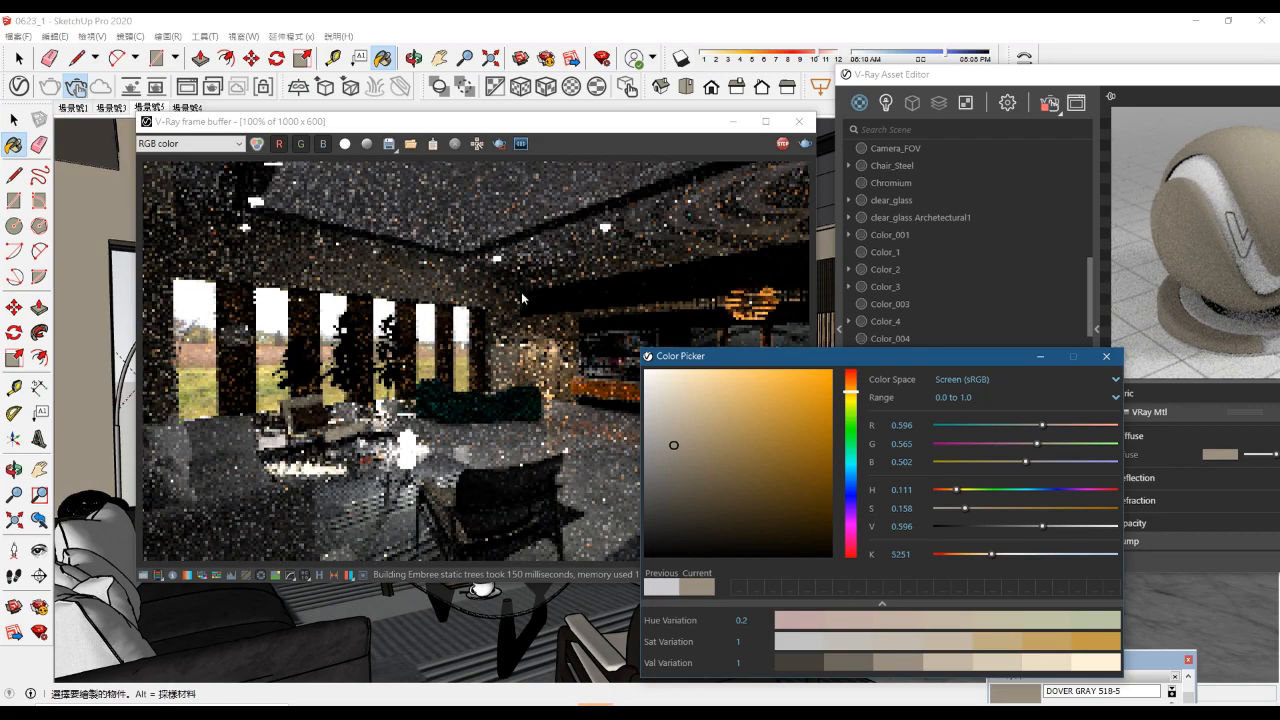
Step: Set the wall's diffuse color to mustard yellow with RGB values 0.761, 0.604 and 0.263, moving the color picker off the render
drag(710, 362, 773, 247)
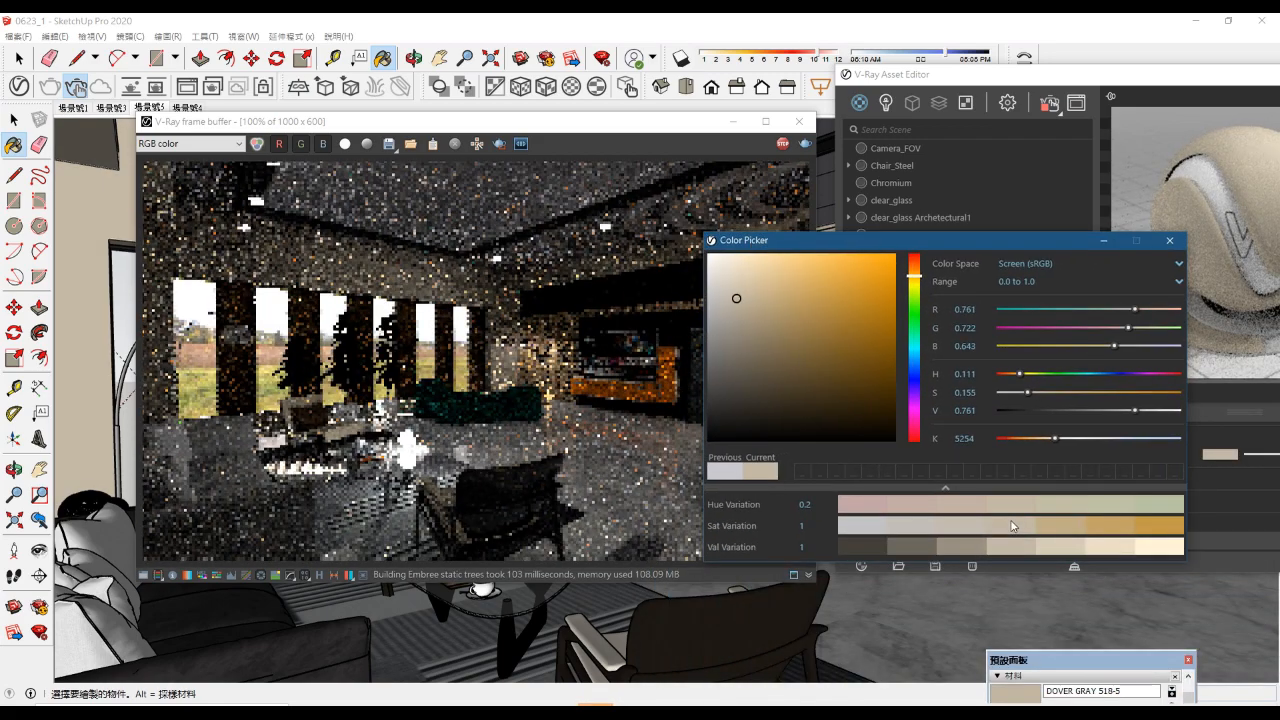
click(1138, 527)
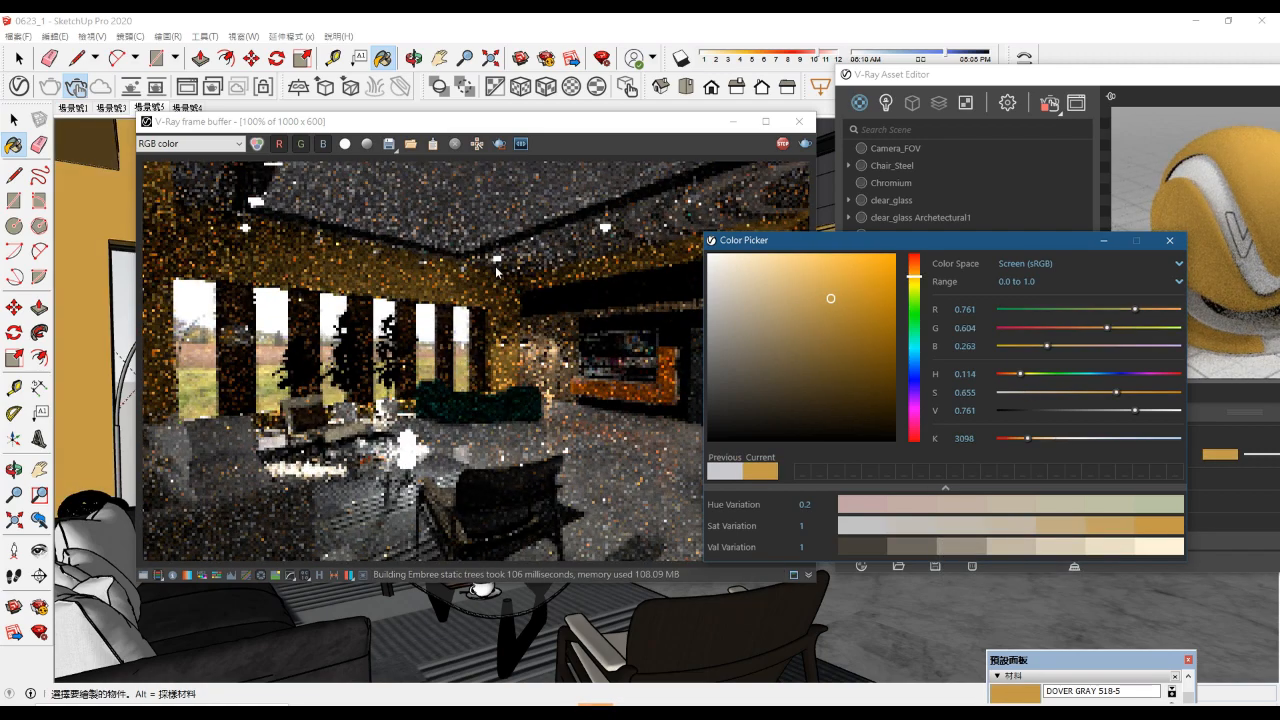
drag(773, 251, 806, 219)
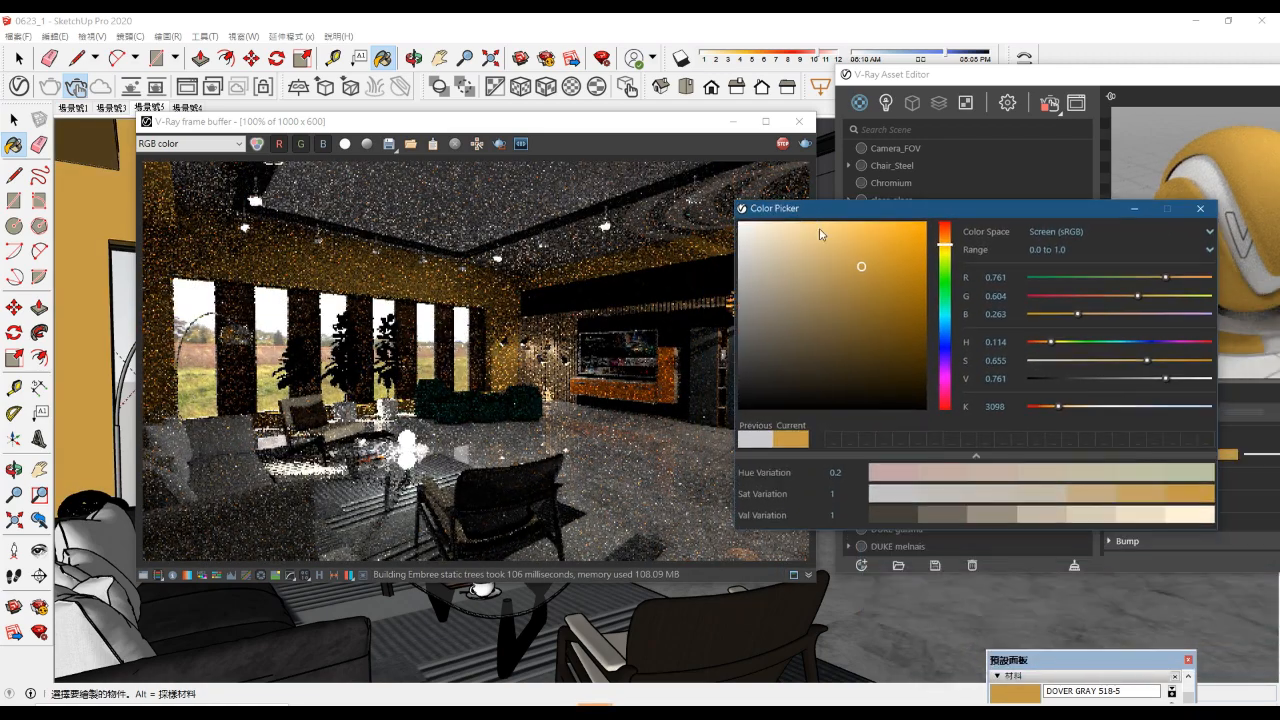
Step: Change the wall material's diffuse color to a strong blue with RGB values 0.263, 0.443 and 0.761
click(945, 337)
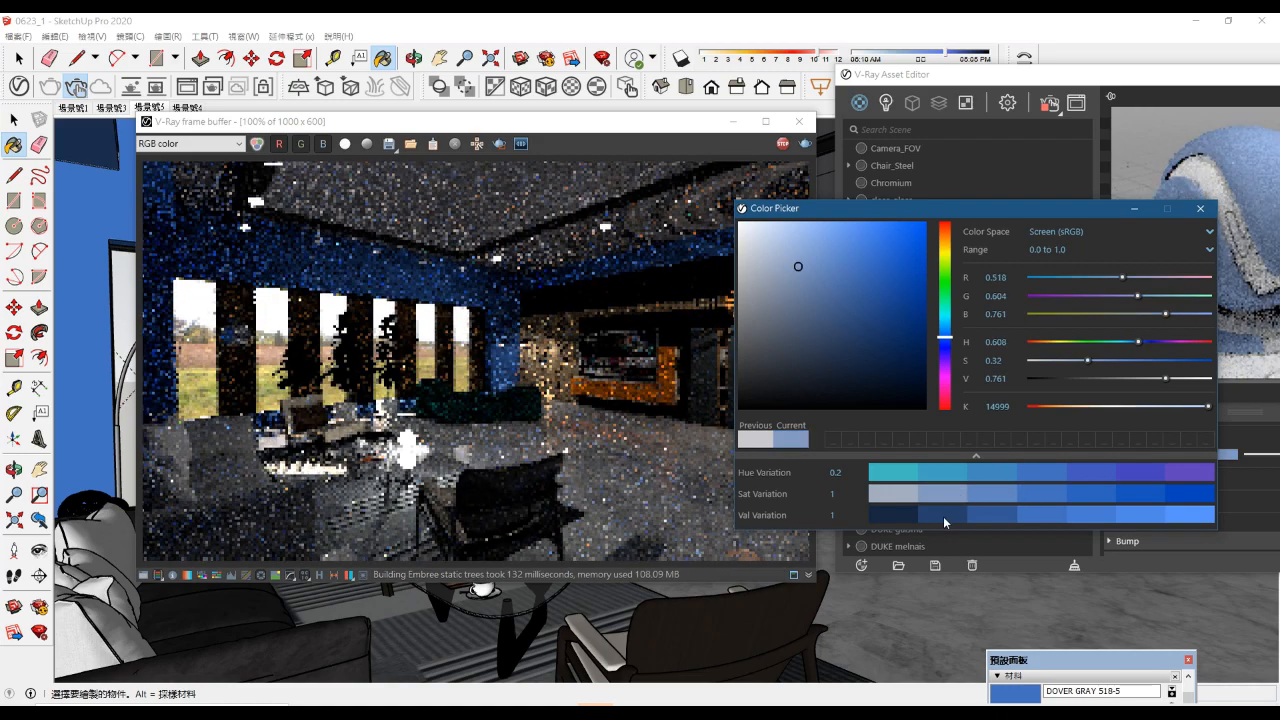
click(943, 516)
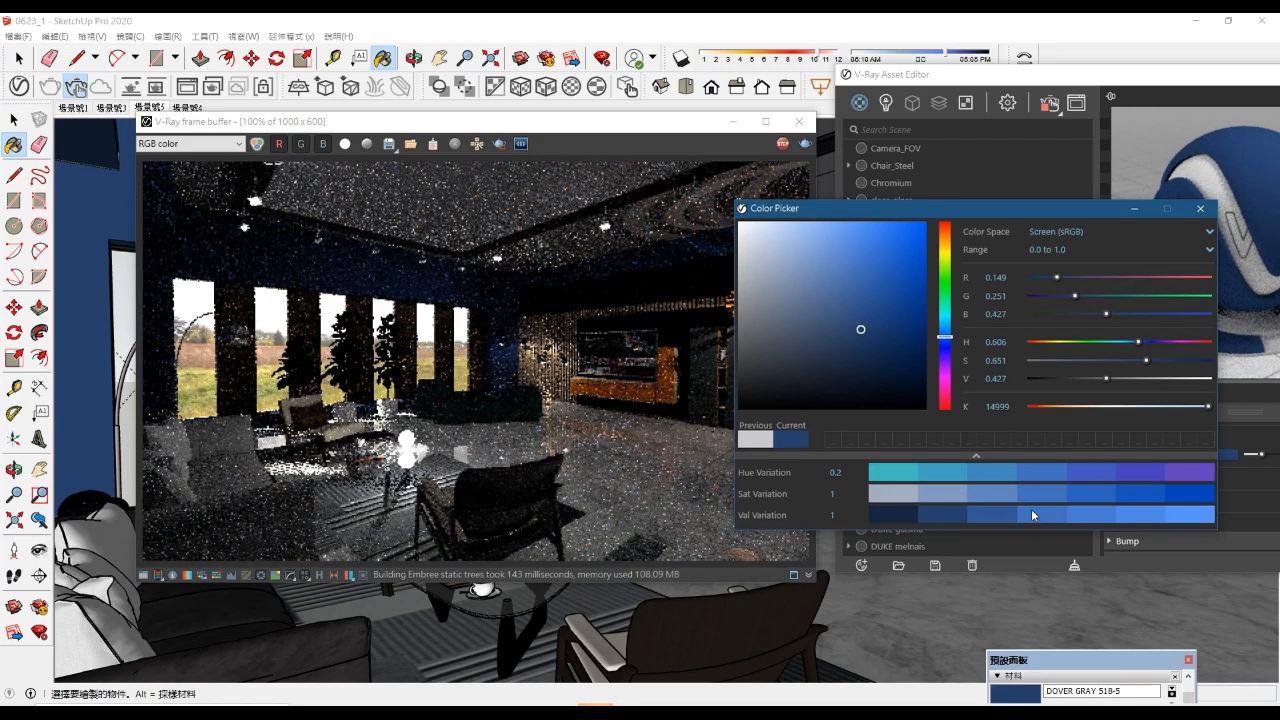
click(1031, 511)
Step: Rearrange the frame buffer and move the color picker out of the way so the whole interactive render can be seen
drag(575, 124, 501, 124)
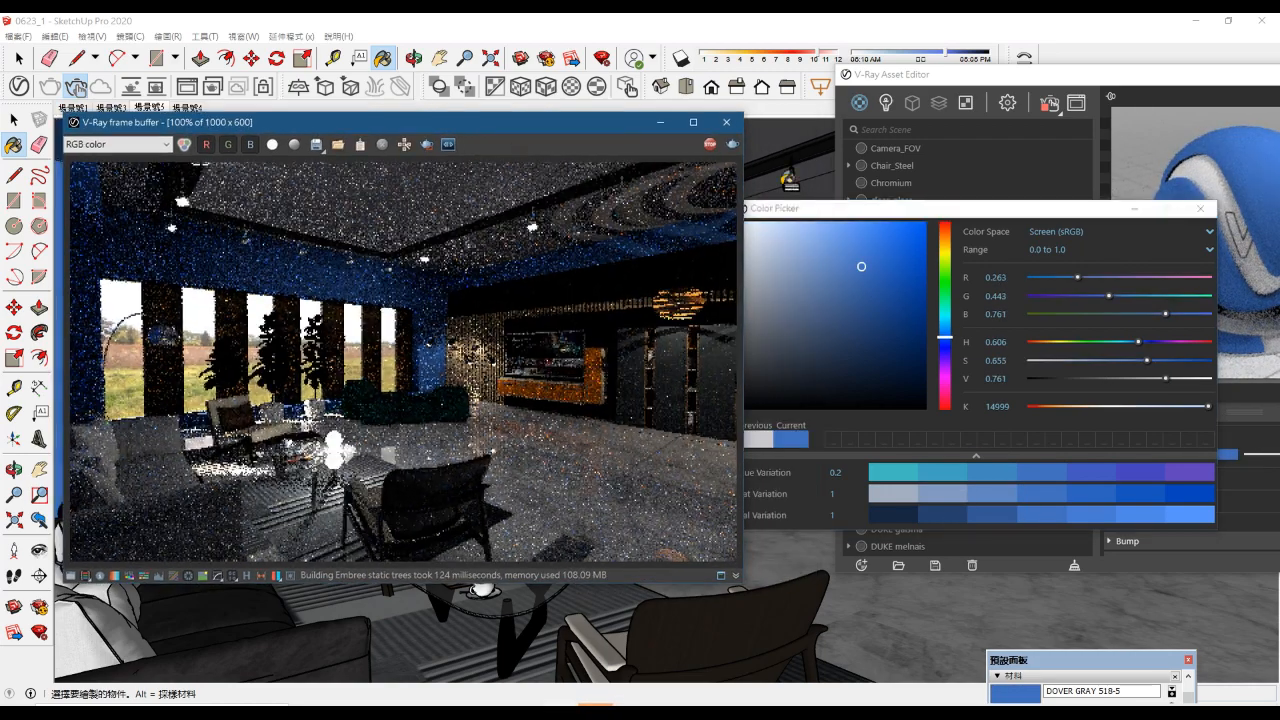
drag(883, 212, 692, 213)
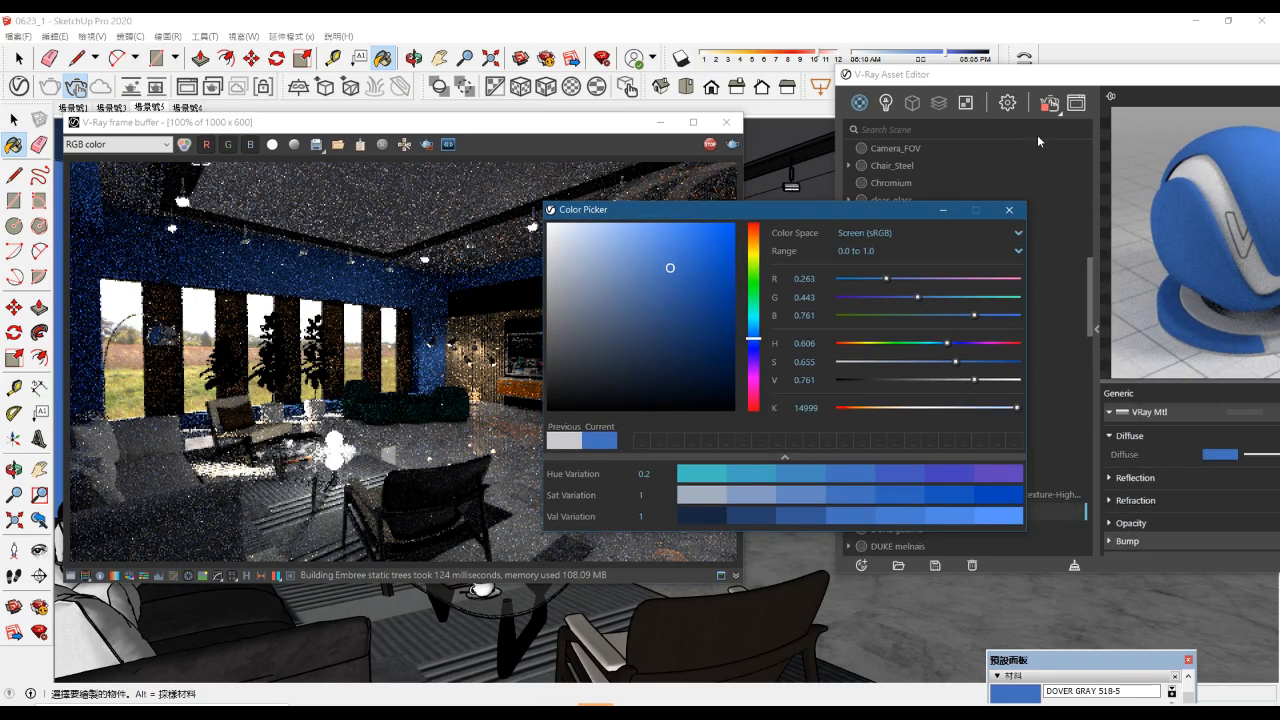
drag(777, 206, 734, 701)
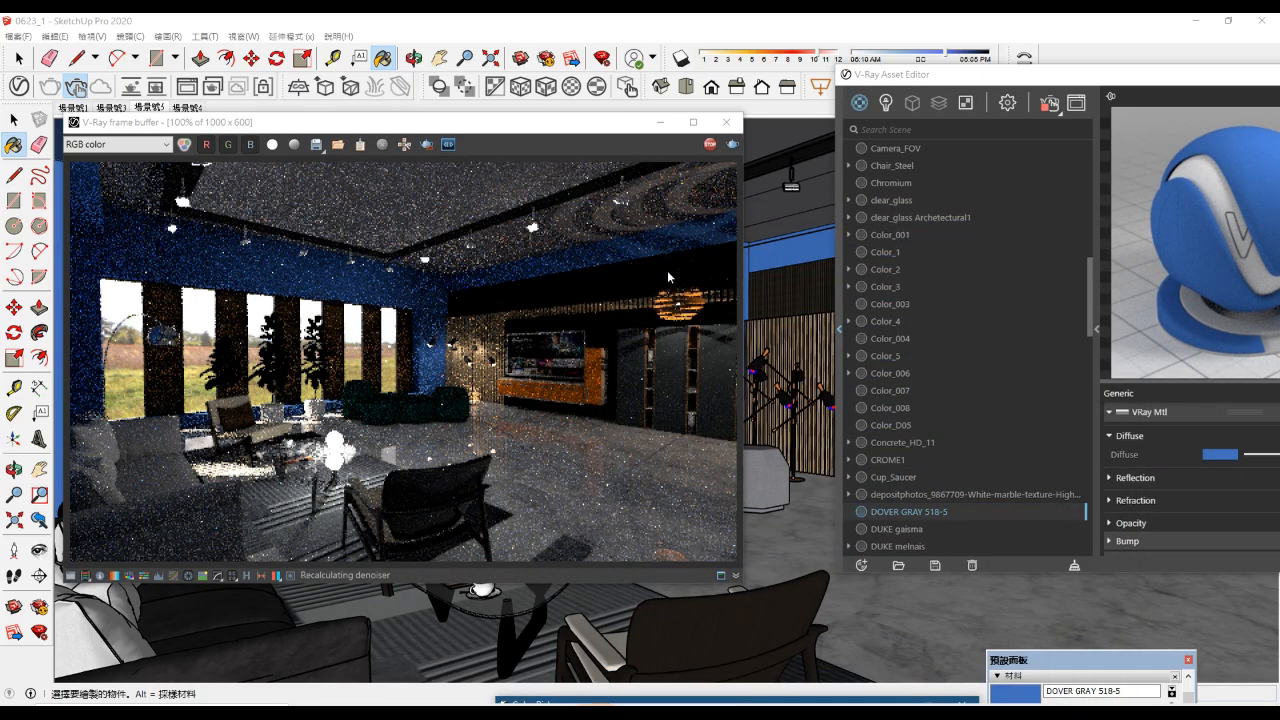